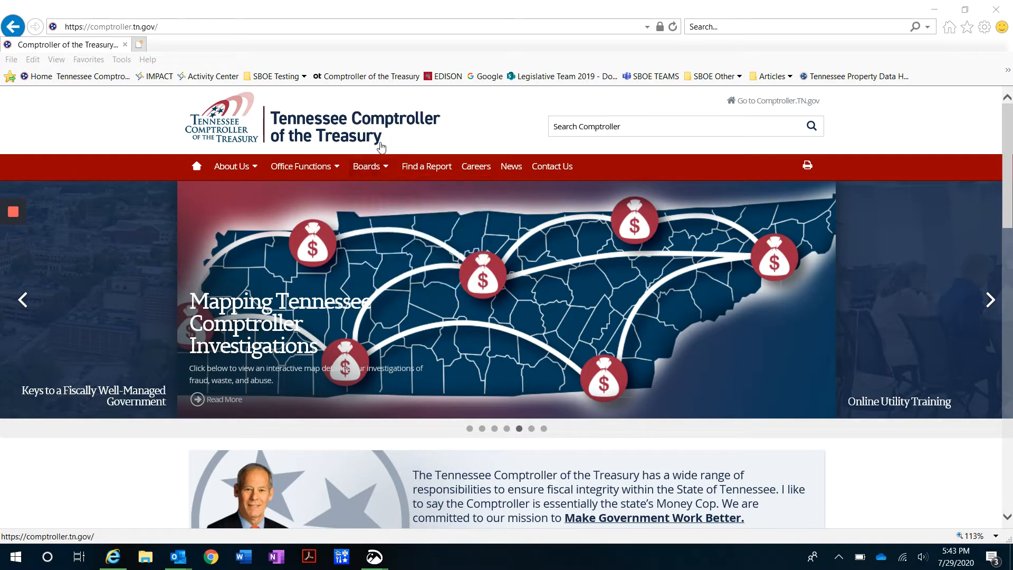
Open the State Board of Equalization page from the Boards menu
{"action": "mouse_move", "coordinate": [364, 167]}
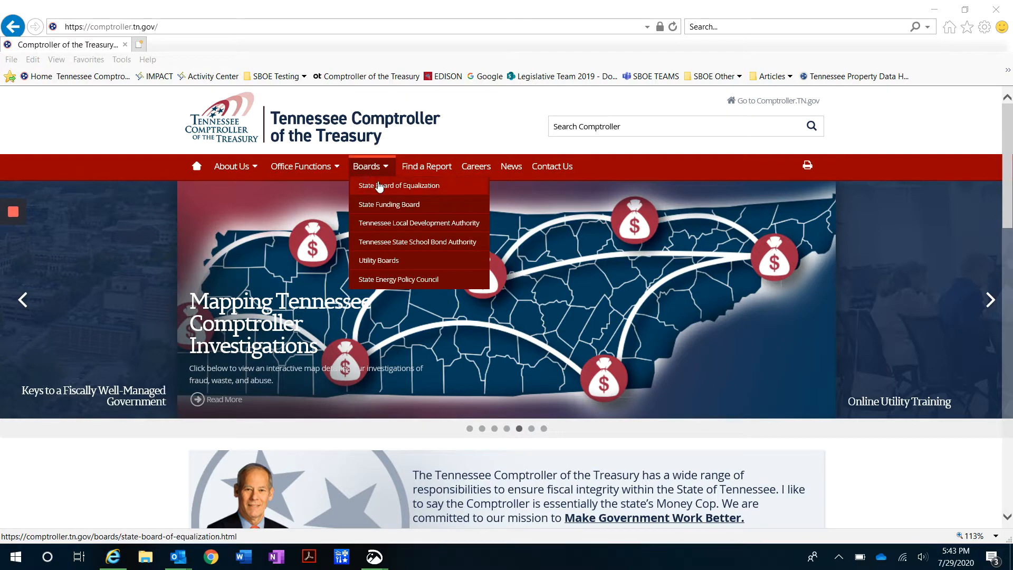
{"action": "left_click", "coordinate": [379, 187]}
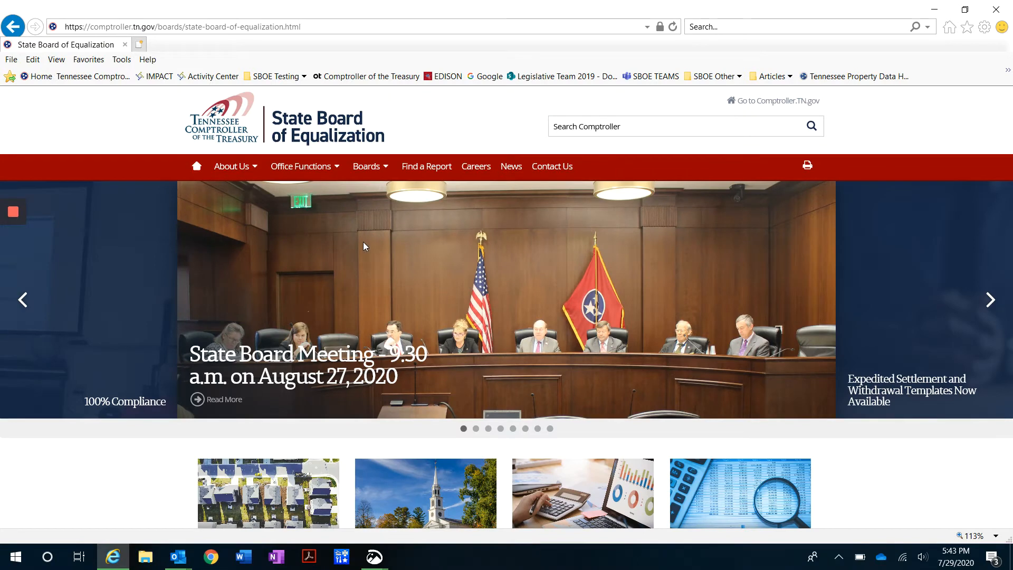
Open the Exemptions tile and scroll to the File an Exemption Application option
{"action": "scroll", "coordinate": [363, 247], "scroll_direction": "down", "scroll_amount": 2}
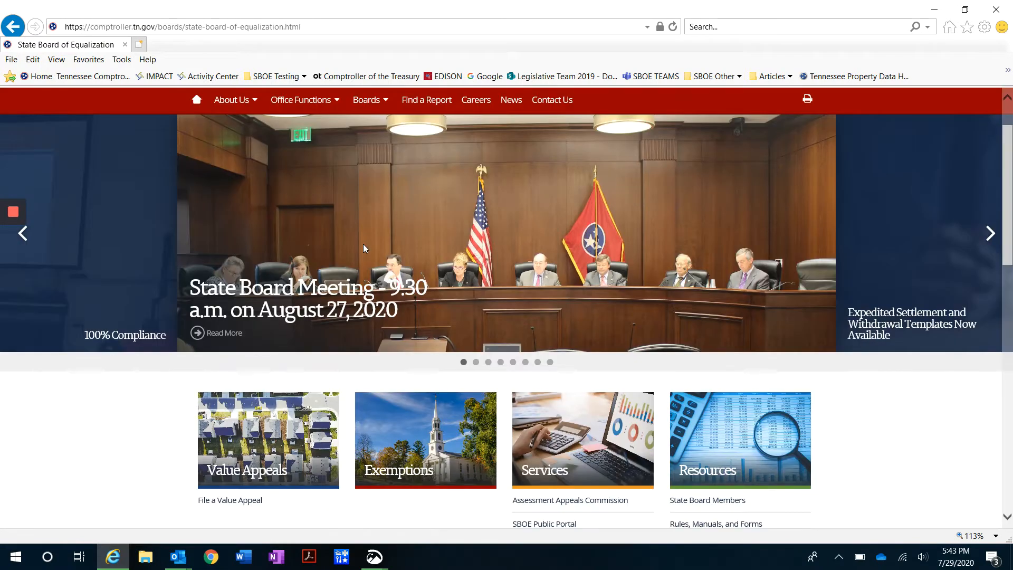
{"action": "scroll", "coordinate": [363, 245], "scroll_direction": "down", "scroll_amount": 2}
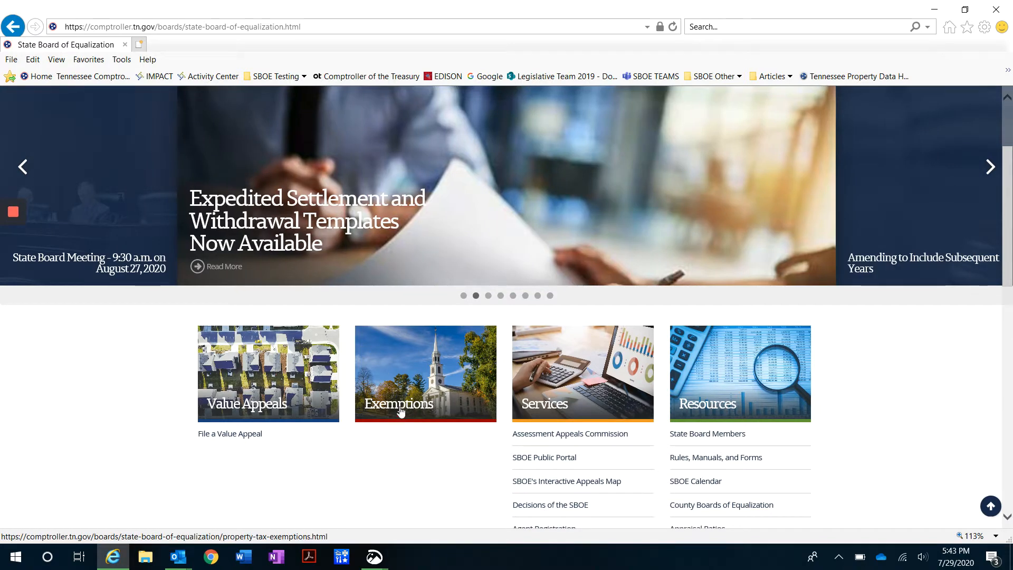
{"action": "left_click", "coordinate": [400, 411]}
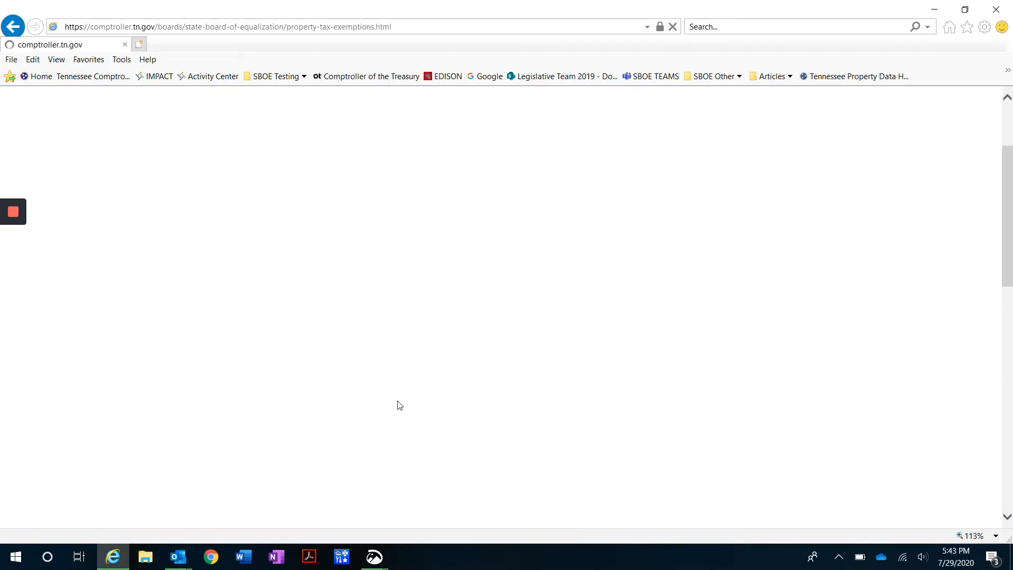
{"action": "scroll", "coordinate": [274, 443], "scroll_direction": "down", "scroll_amount": 2}
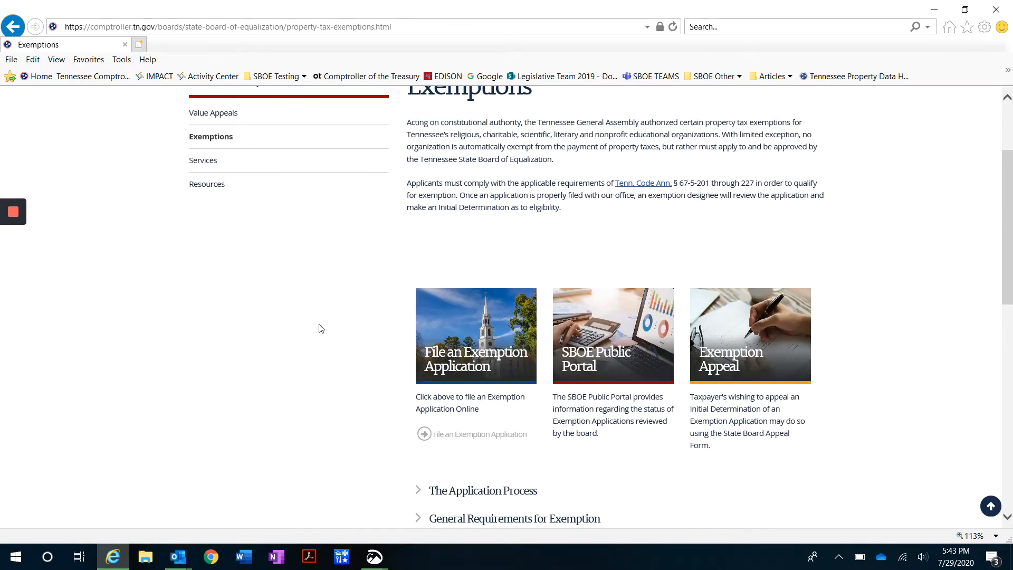
{"action": "scroll", "coordinate": [319, 328], "scroll_direction": "down", "scroll_amount": 2}
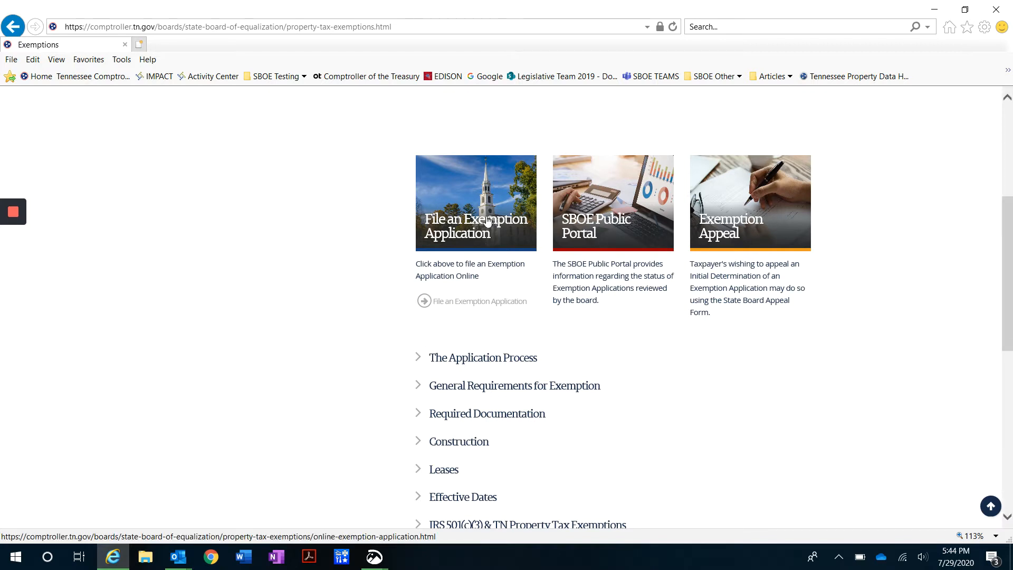
Choose File an Exemption Application and Begin Filing to reach the smartfile Login page
{"action": "left_click", "coordinate": [452, 228]}
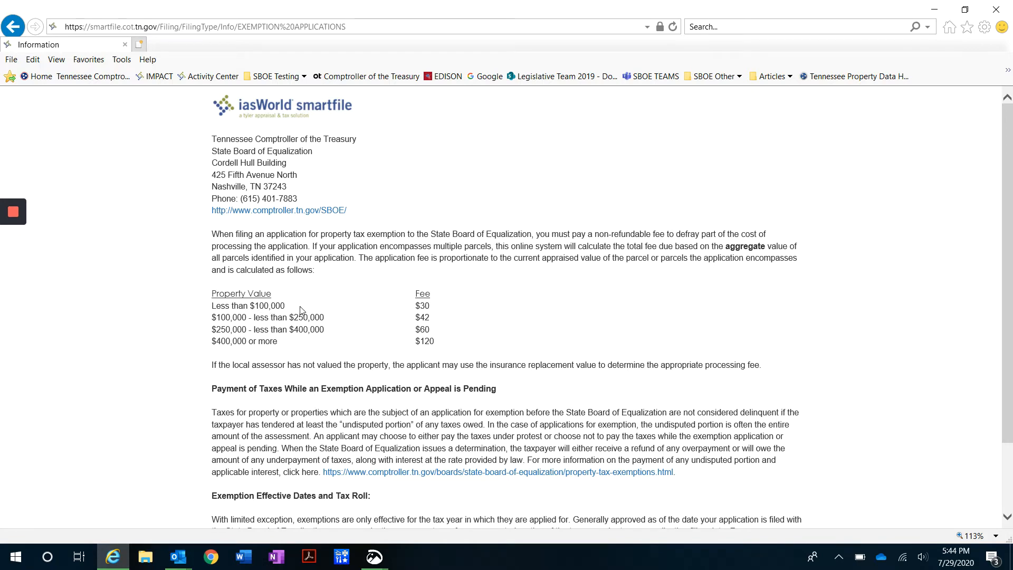
{"action": "scroll", "coordinate": [294, 305], "scroll_direction": "down", "scroll_amount": 3}
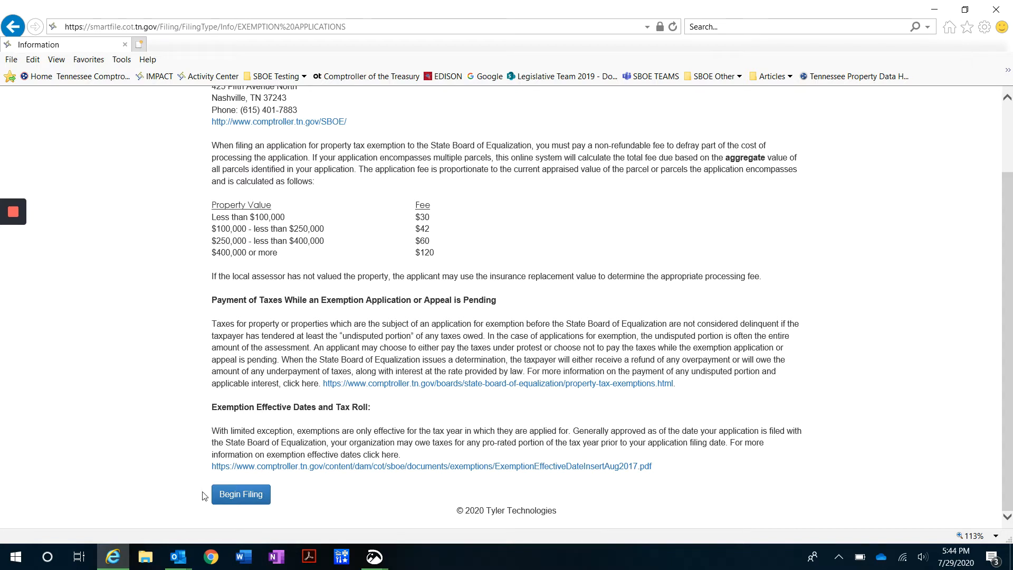
{"action": "left_click", "coordinate": [232, 496]}
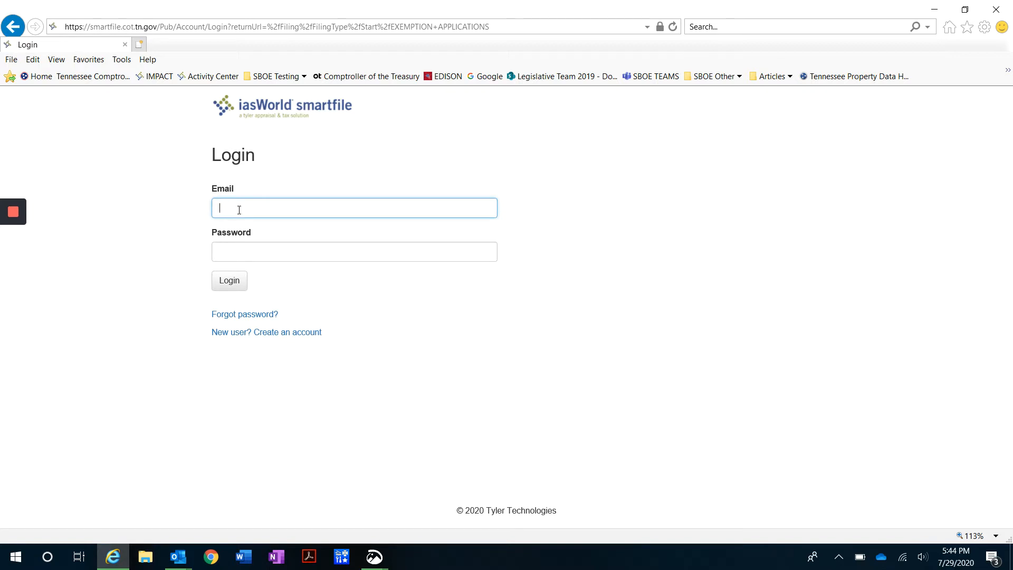
Open the Account Registration form and submit it, flagging Email and Password as required
{"action": "left_click", "coordinate": [235, 337]}
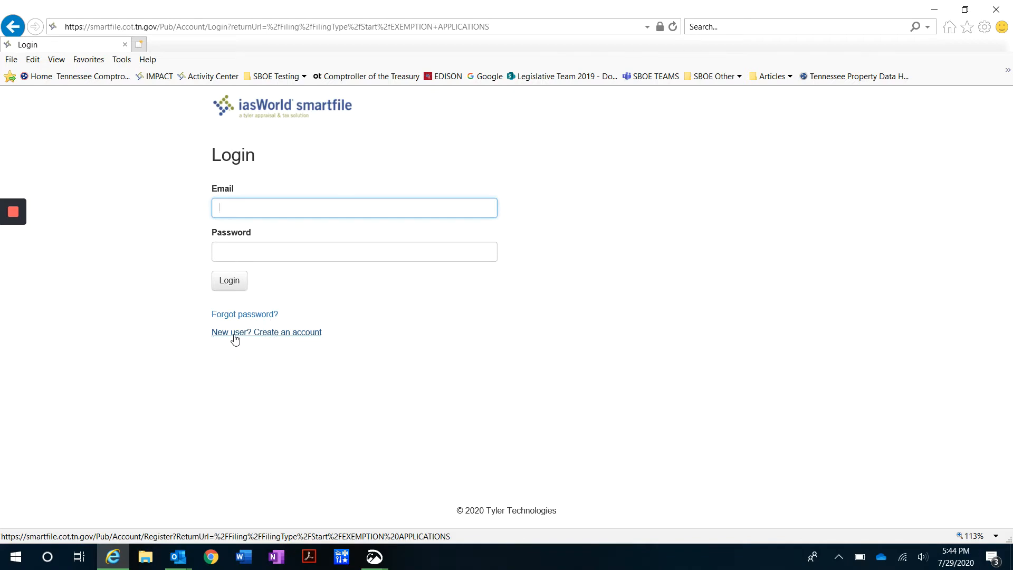
{"action": "left_click", "coordinate": [273, 339]}
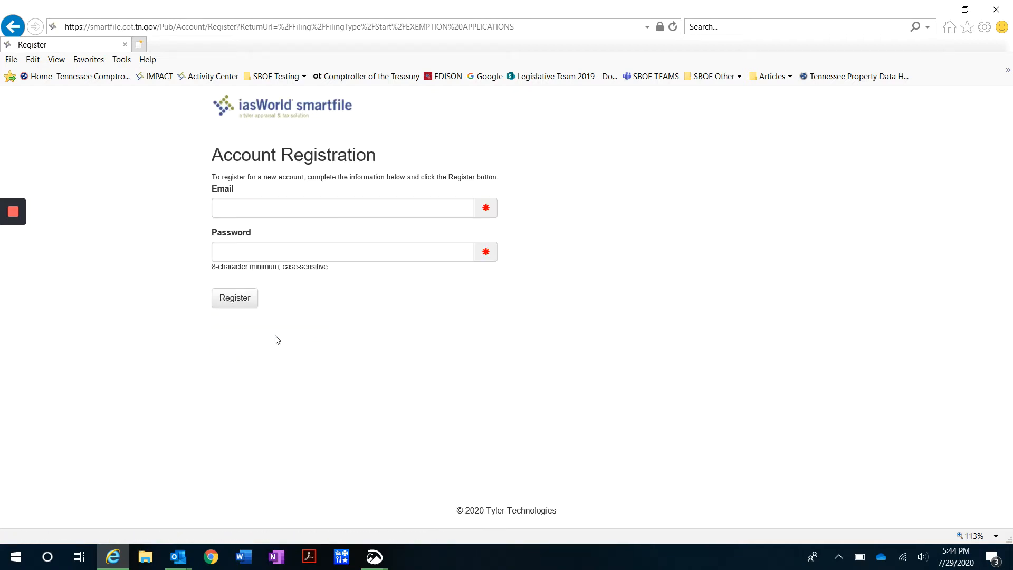
{"action": "left_click", "coordinate": [286, 211]}
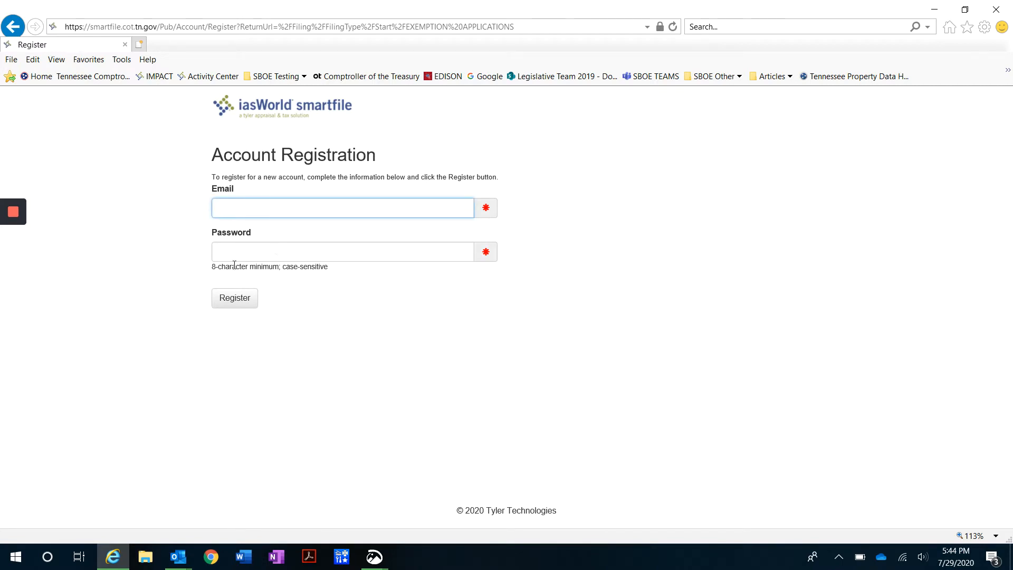
{"action": "left_click_drag", "start_coordinate": [225, 267], "coordinate": [272, 268]}
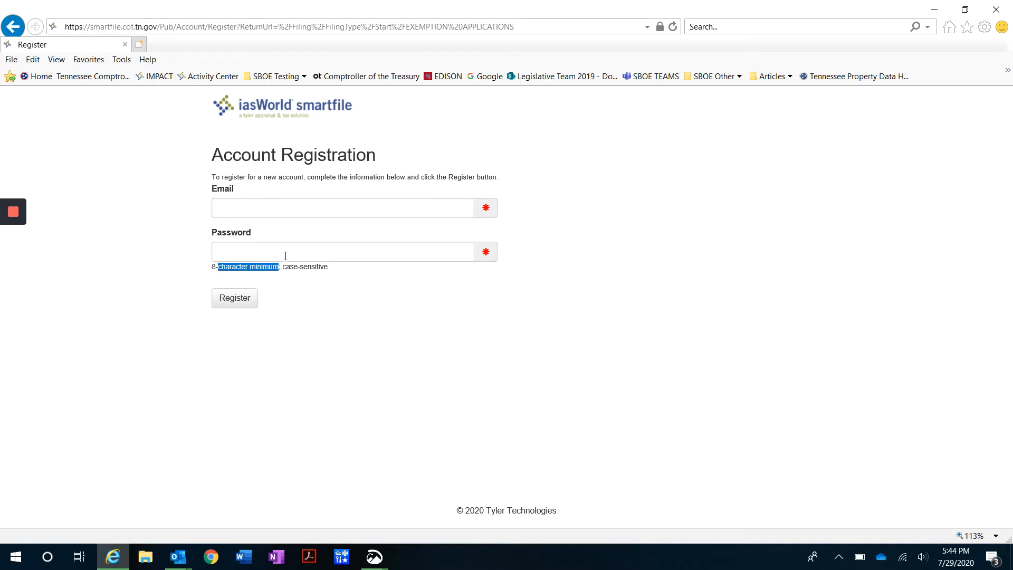
{"action": "left_click", "coordinate": [285, 256]}
{"action": "left_click", "coordinate": [335, 320]}
{"action": "left_click", "coordinate": [268, 205]}
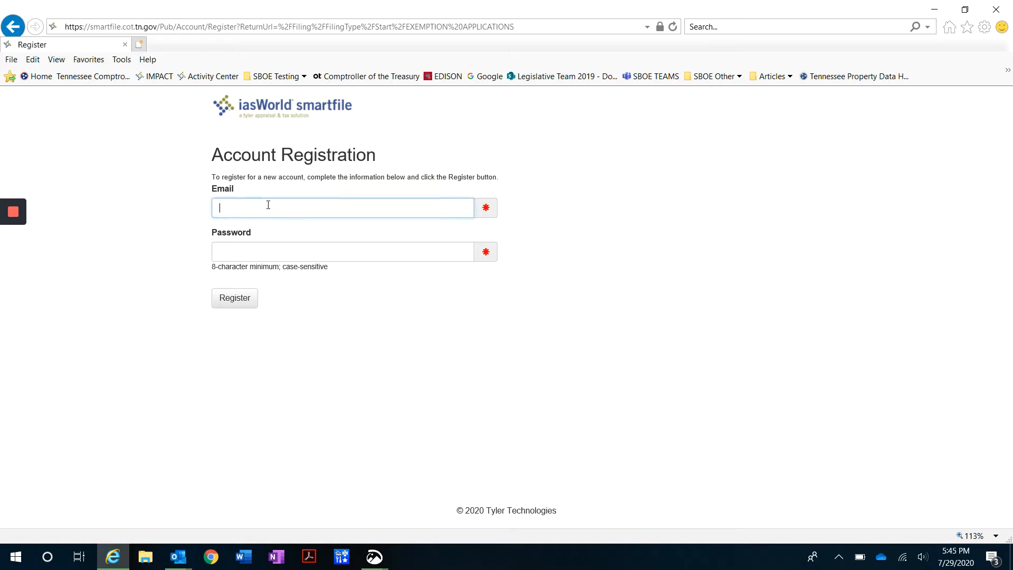
{"action": "left_click", "coordinate": [253, 251]}
{"action": "left_click", "coordinate": [286, 314]}
{"action": "left_click", "coordinate": [224, 300]}
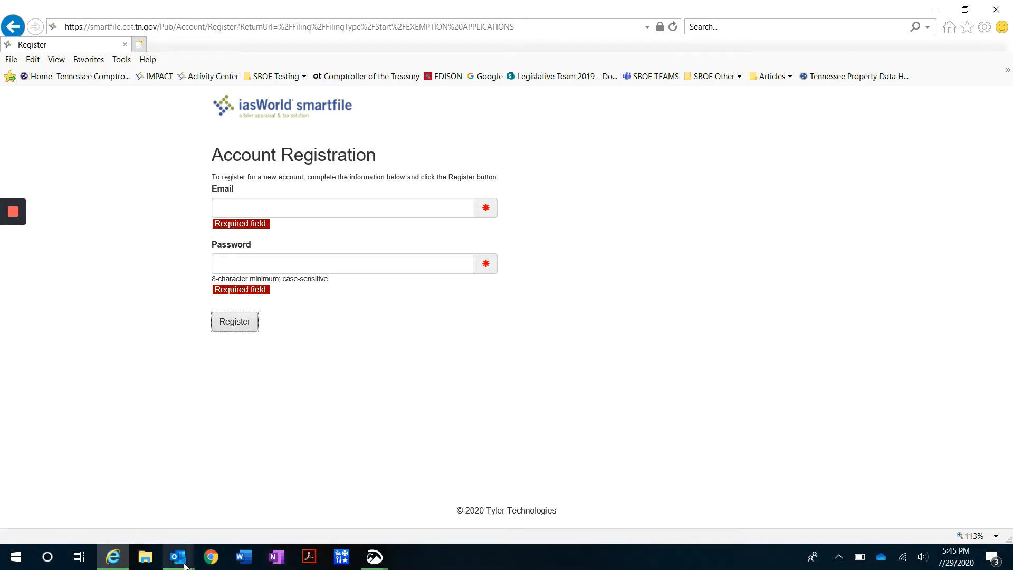
Check the account activation email in Outlook, then minimize it
{"action": "mouse_move", "coordinate": [184, 566]}
{"action": "left_click", "coordinate": [267, 521]}
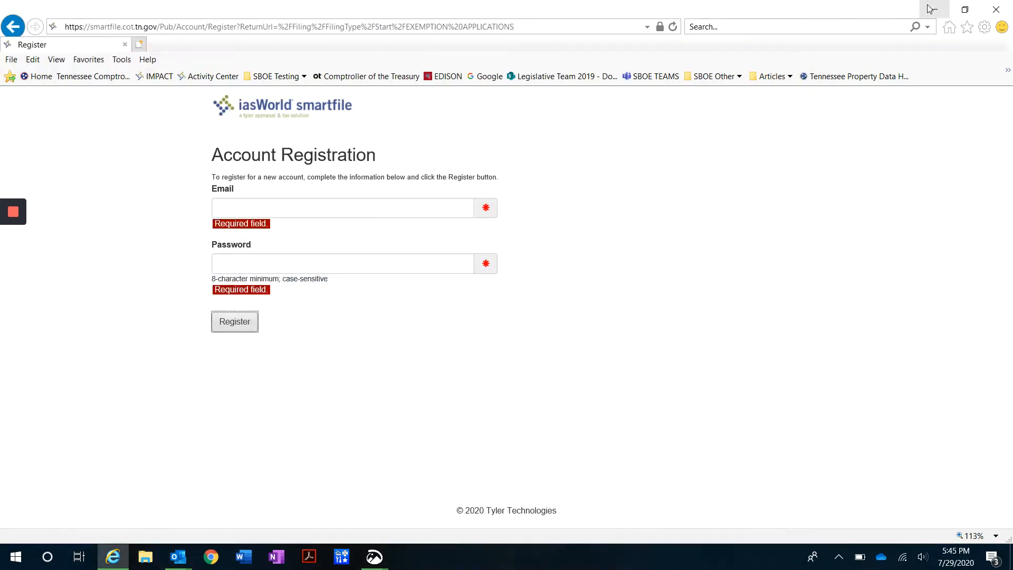
{"action": "left_click", "coordinate": [938, 10]}
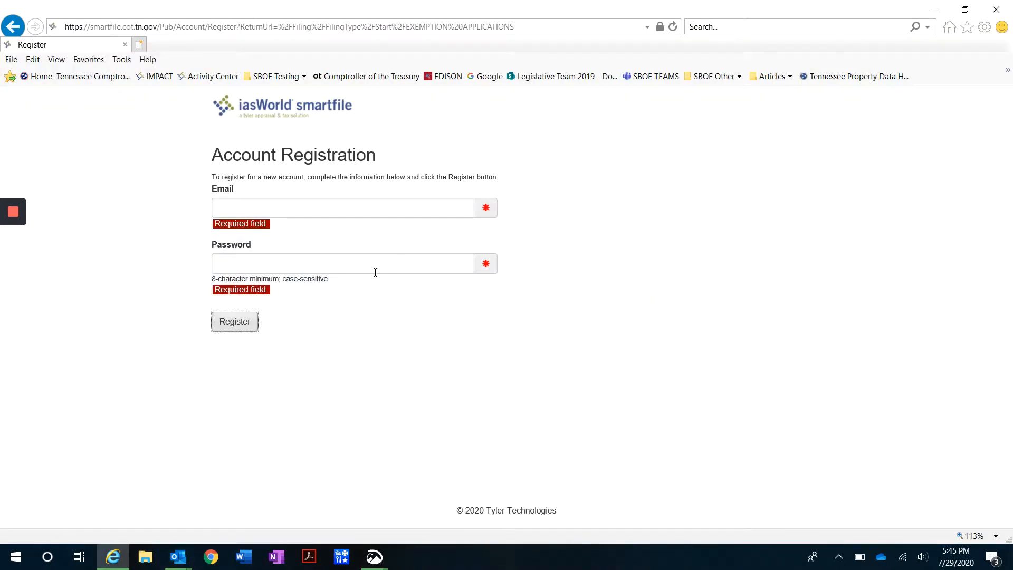
Return to Login, sign in, and pick '3. State Board of Equalization - Exemption Application'
{"action": "left_click", "coordinate": [18, 29]}
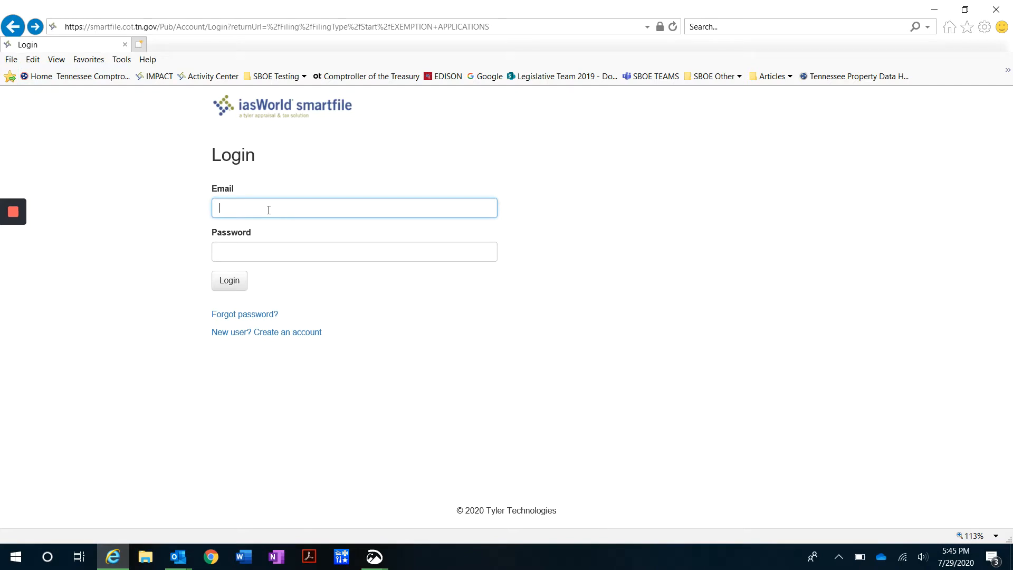
{"action": "mouse_move", "coordinate": [6, 285]}
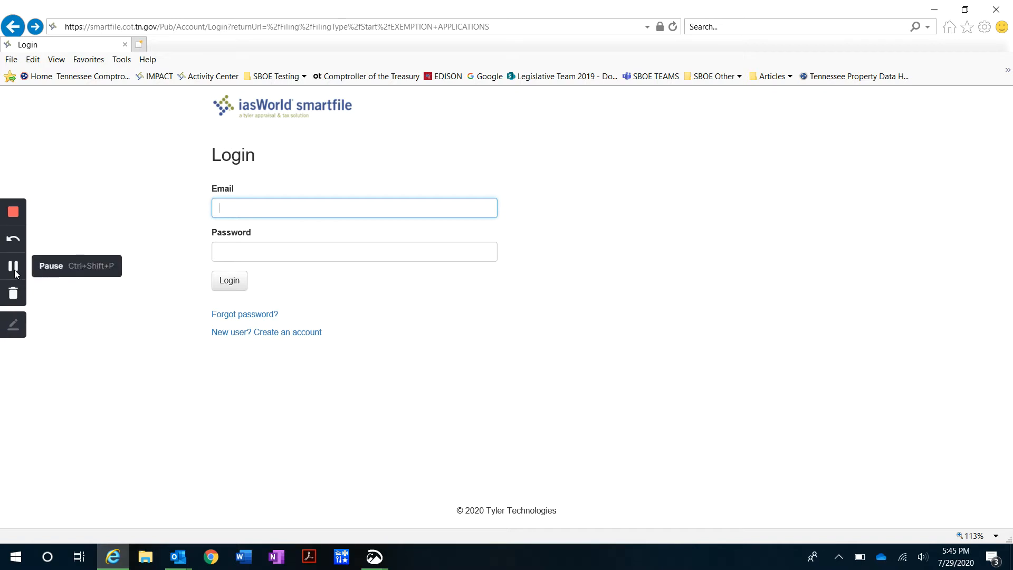
{"action": "left_click", "coordinate": [13, 268]}
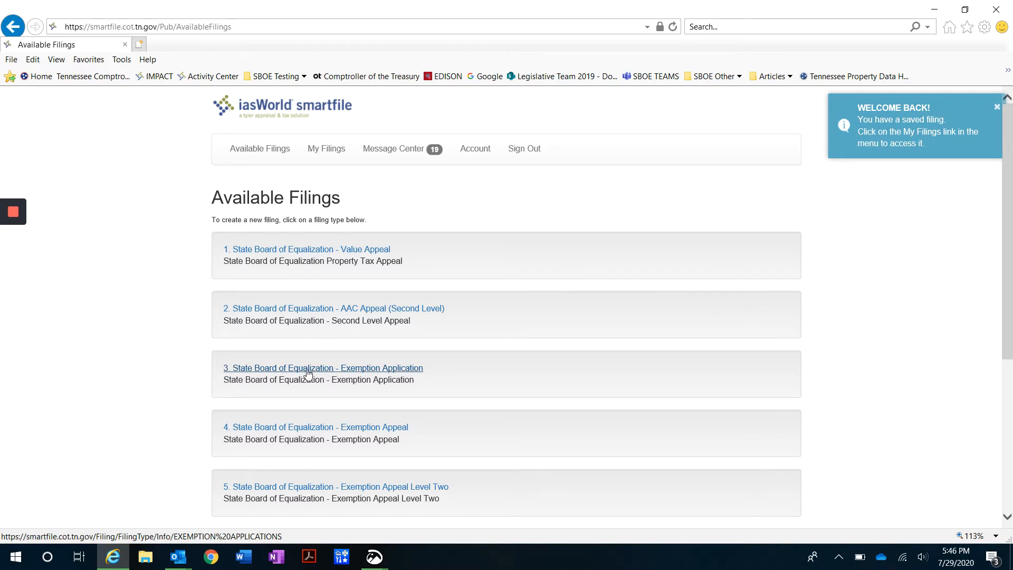
{"action": "left_click", "coordinate": [338, 375]}
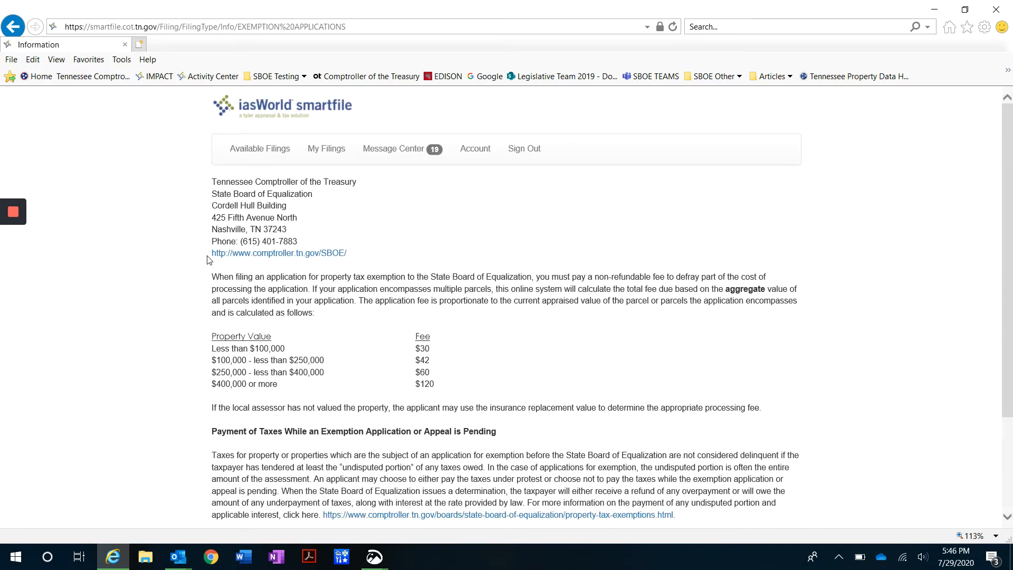
Begin a new exemption filing and switch Parcel Selection to the Manual Add tab
{"action": "scroll", "coordinate": [185, 301], "scroll_direction": "down", "scroll_amount": 3}
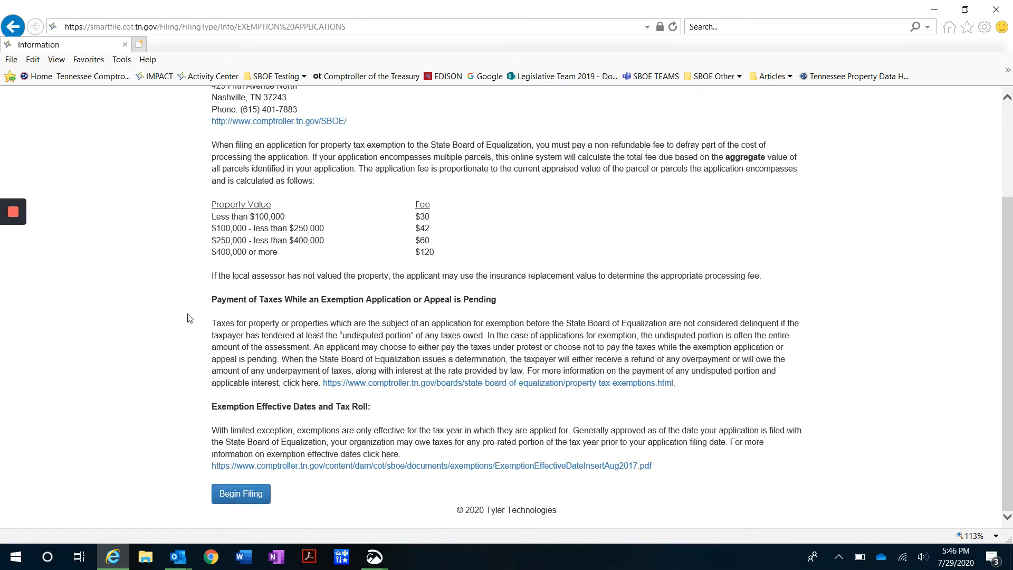
{"action": "left_click", "coordinate": [237, 493]}
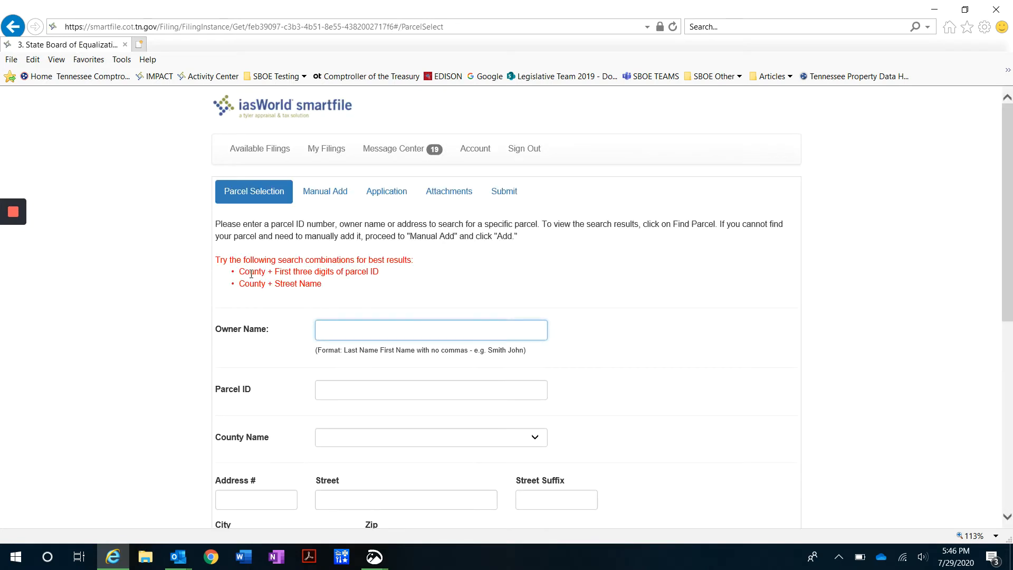
{"action": "scroll", "coordinate": [280, 301], "scroll_direction": "down", "scroll_amount": 1}
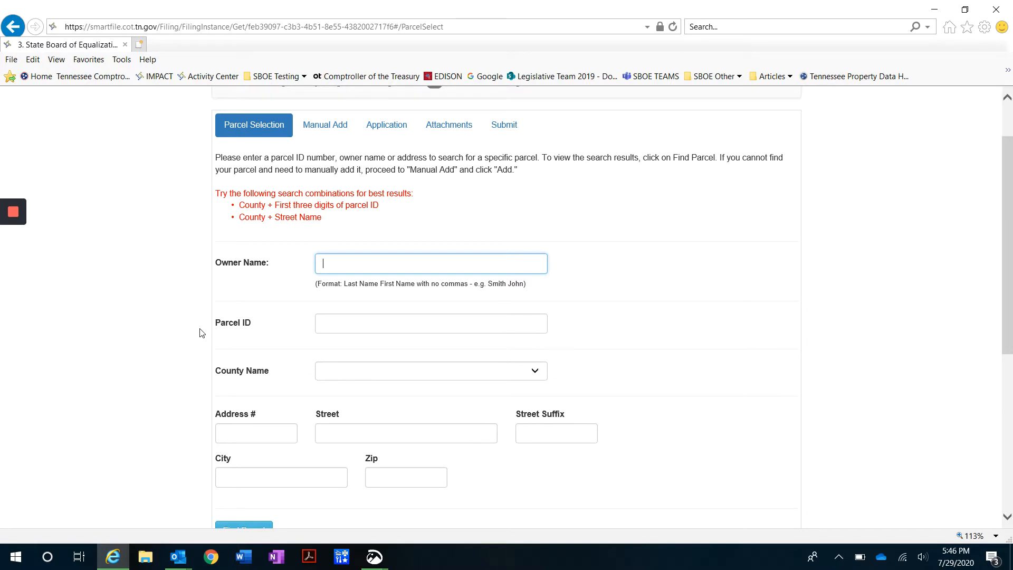
{"action": "left_click", "coordinate": [323, 127]}
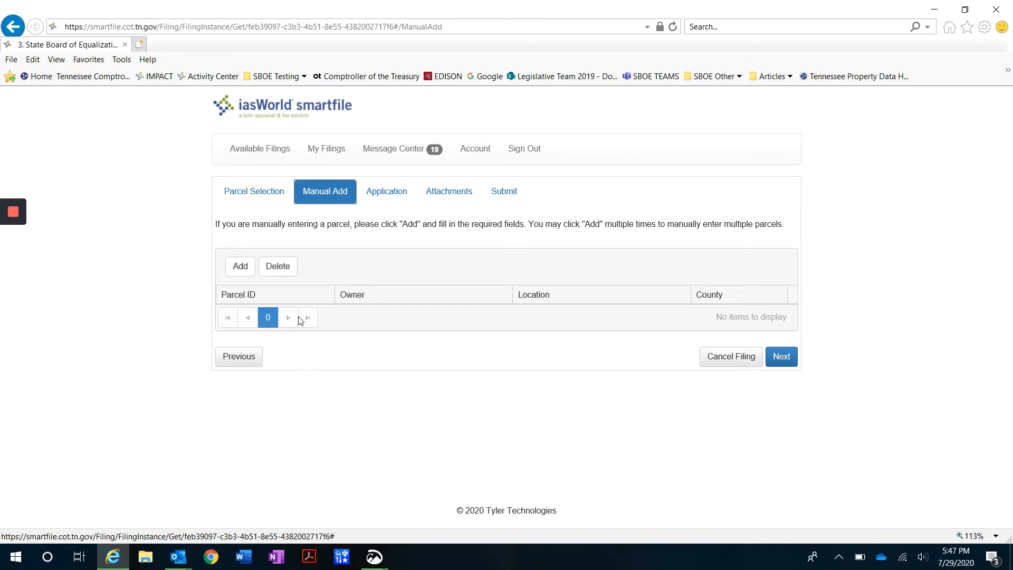
Add parcel 123 N 12300, DAVIDSON county, at 425 Fifth Avenue North, Nashville, TN 37243
{"action": "left_click", "coordinate": [243, 271]}
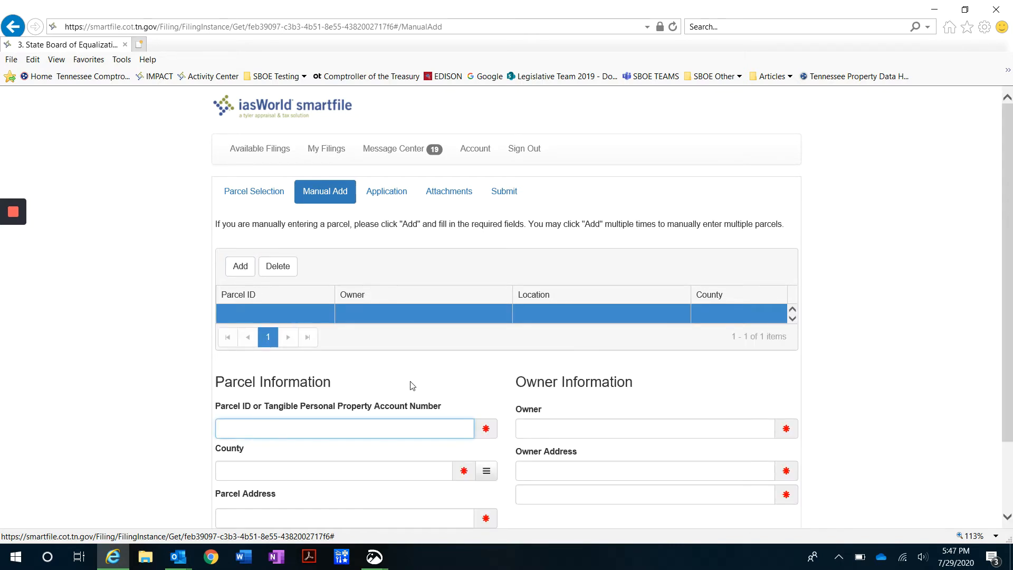
{"action": "scroll", "coordinate": [417, 353], "scroll_direction": "down", "scroll_amount": 2}
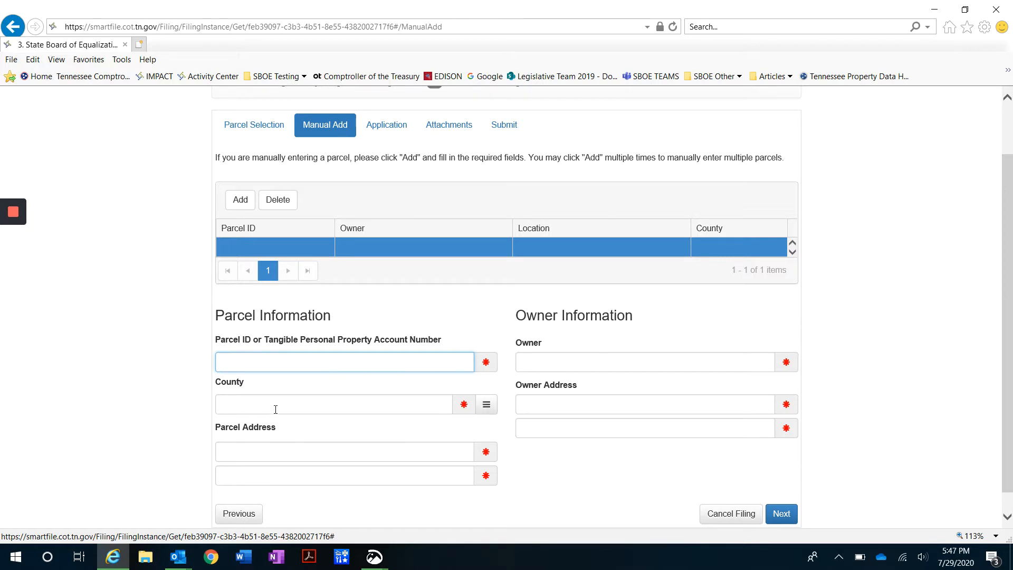
{"action": "left_click", "coordinate": [486, 408]}
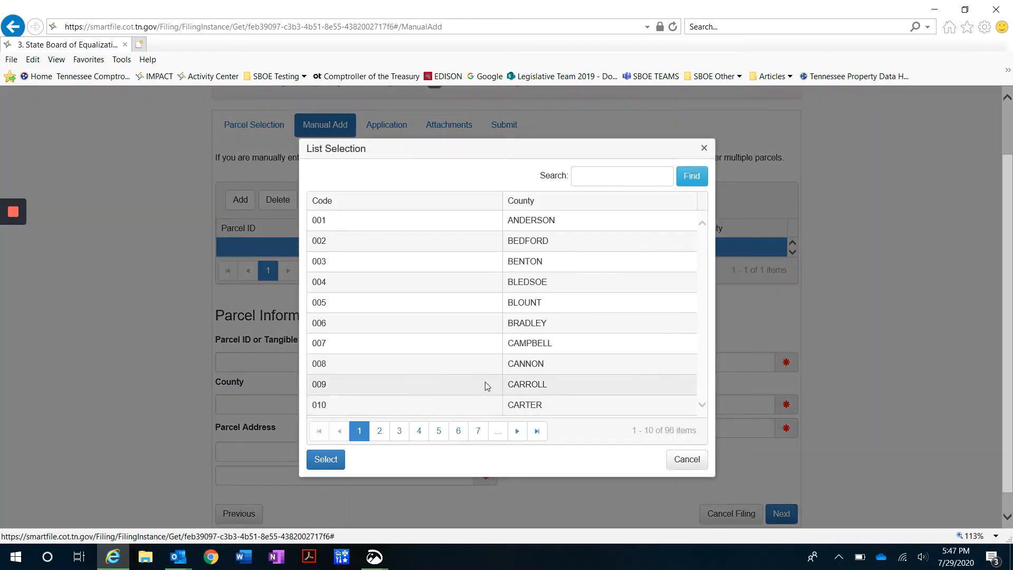
{"action": "left_click", "coordinate": [688, 461]}
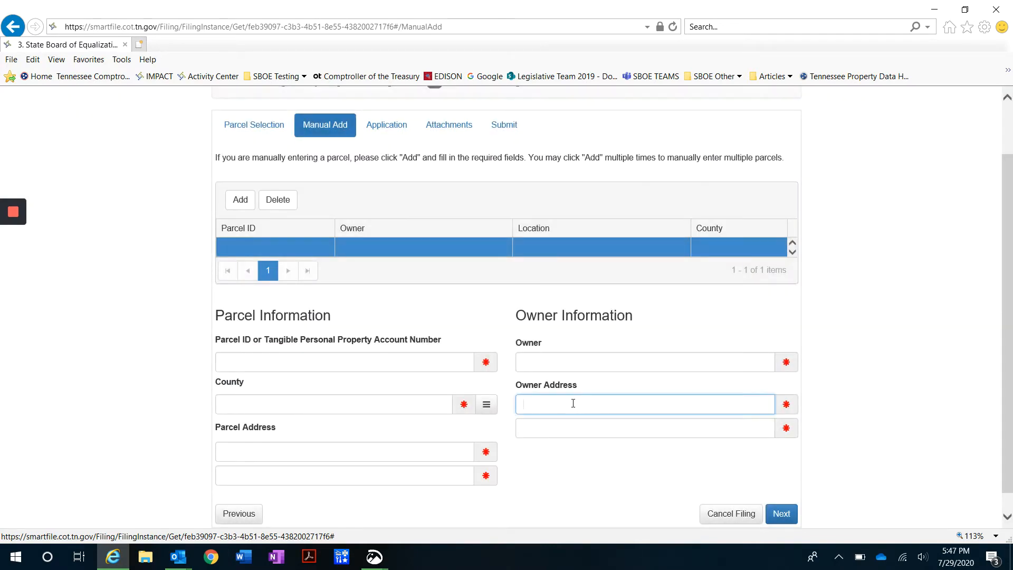
{"action": "left_click", "coordinate": [573, 428]}
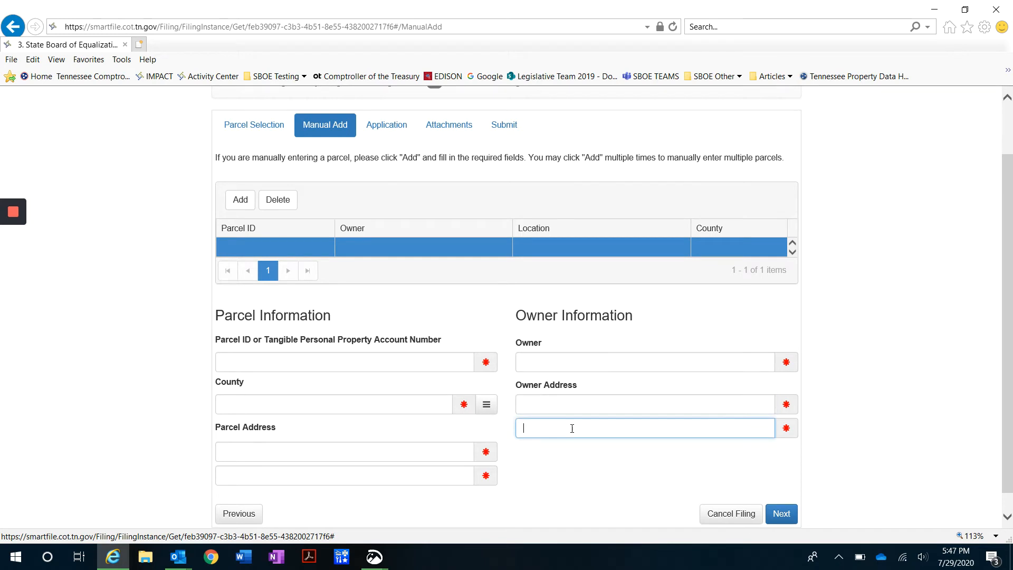
{"action": "left_click", "coordinate": [365, 455]}
{"action": "left_click", "coordinate": [365, 473]}
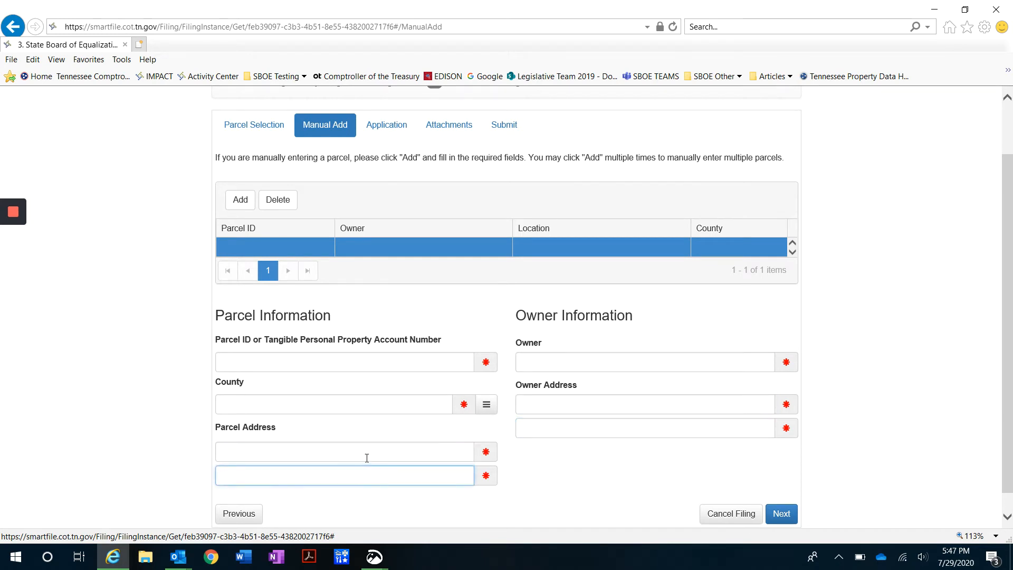
{"action": "left_click", "coordinate": [367, 457]}
{"action": "left_click", "coordinate": [364, 470]}
{"action": "left_click", "coordinate": [364, 459]}
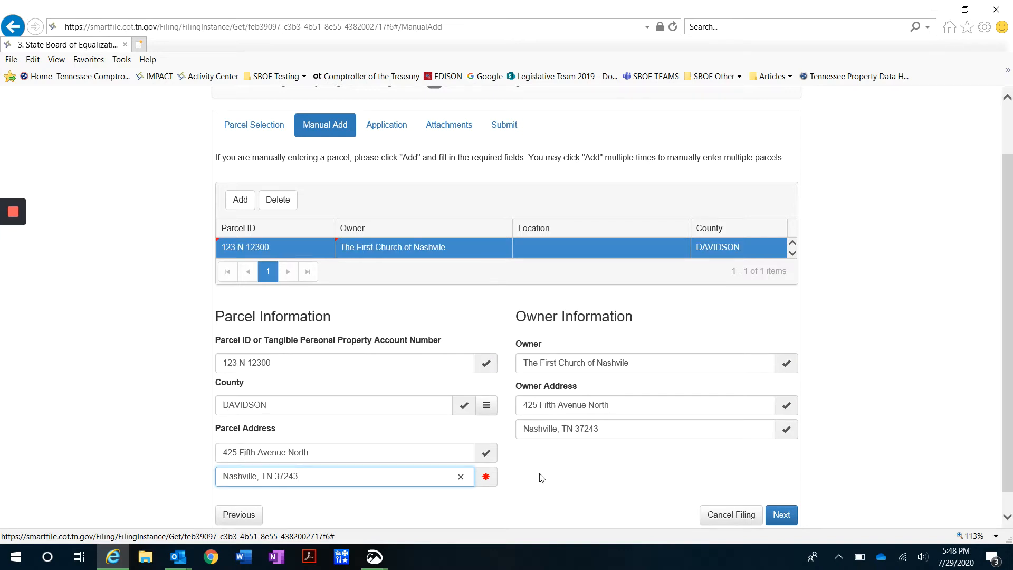
{"action": "left_click", "coordinate": [486, 476]}
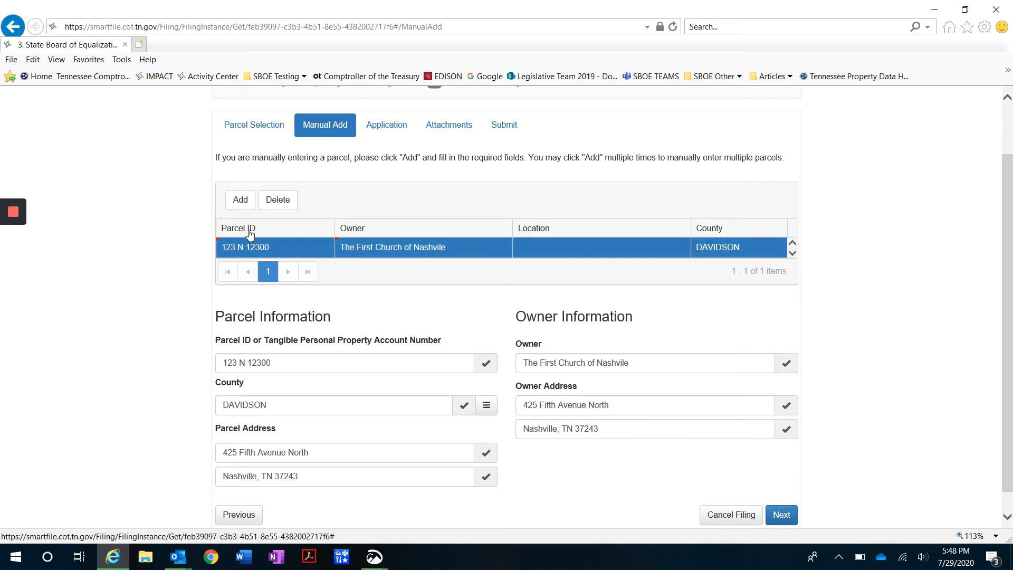
Add an extra parcel row, then delete the empty row so only parcel 123 N 12300 remains
{"action": "left_click", "coordinate": [238, 200]}
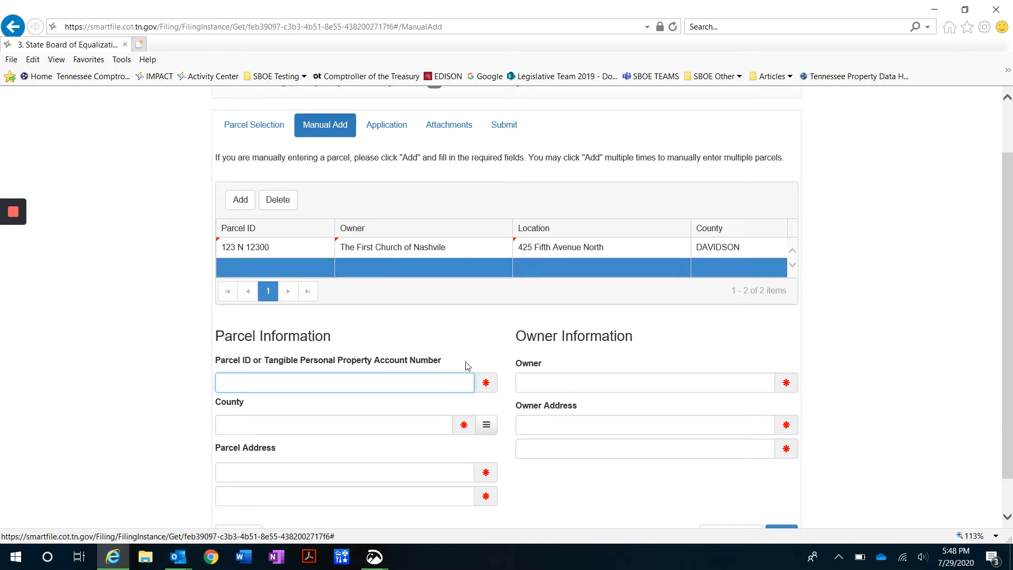
{"action": "scroll", "coordinate": [464, 362], "scroll_direction": "down", "scroll_amount": 1}
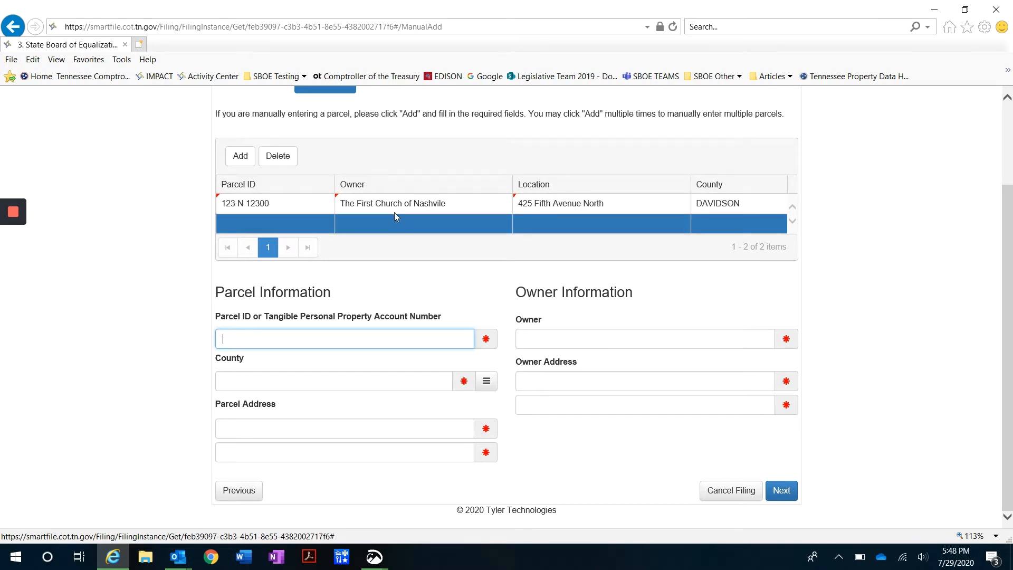
{"action": "left_click", "coordinate": [278, 156]}
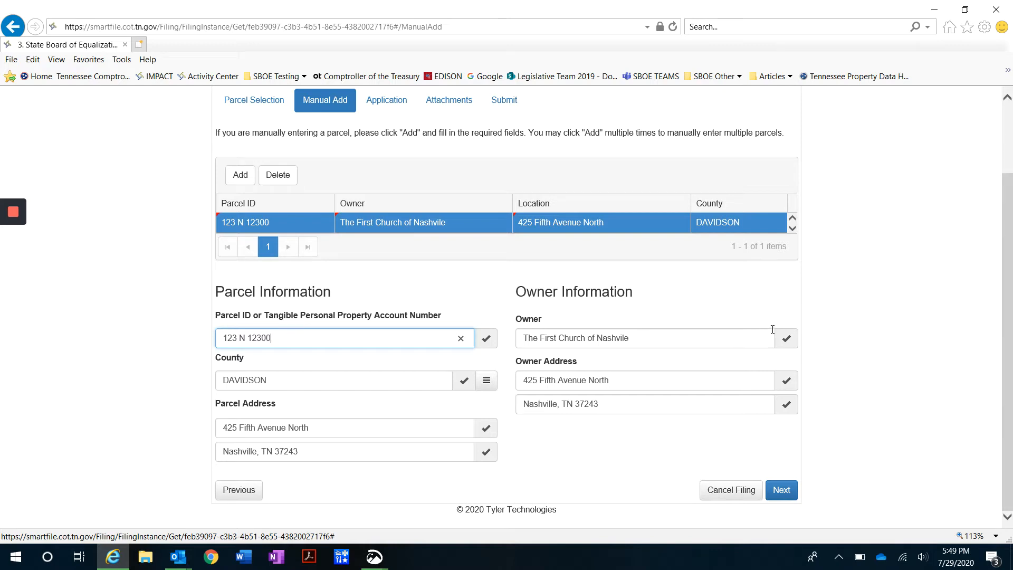
{"action": "scroll", "coordinate": [411, 235], "scroll_direction": "up", "scroll_amount": 3}
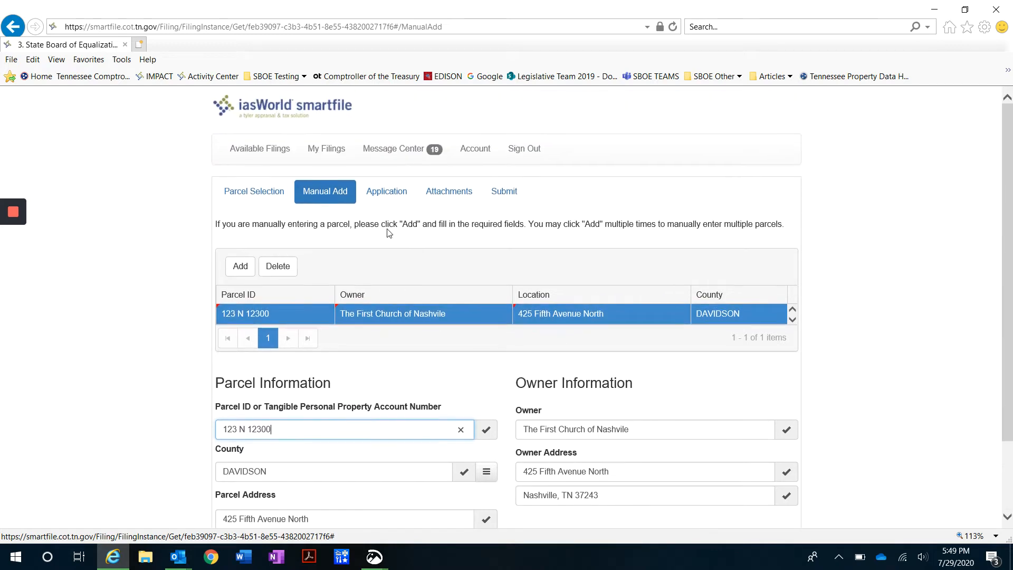
Save the filing, go to the Parcel Selection search form, and highlight its search instructions
{"action": "left_click", "coordinate": [245, 197]}
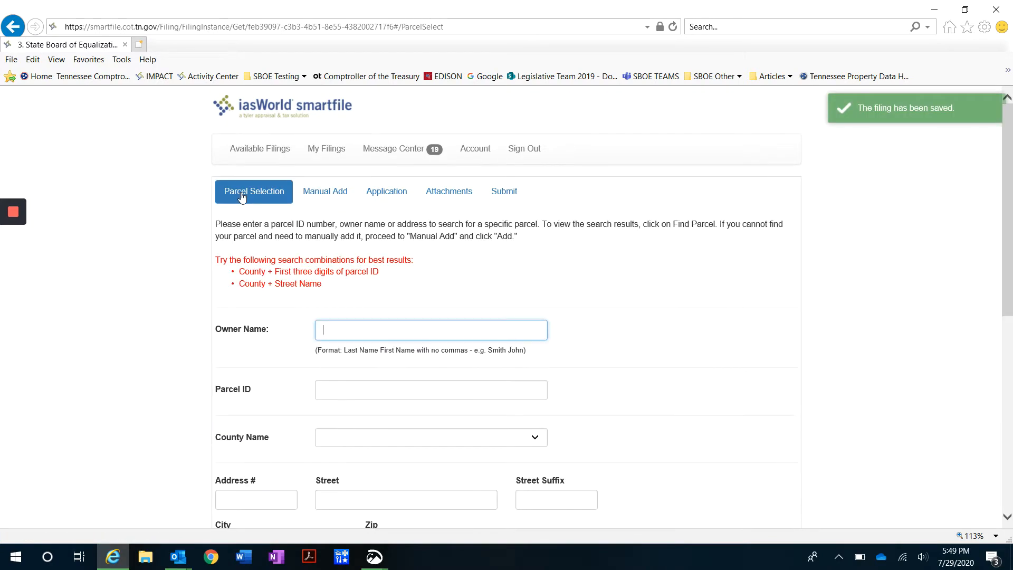
{"action": "scroll", "coordinate": [217, 305], "scroll_direction": "down", "scroll_amount": 1}
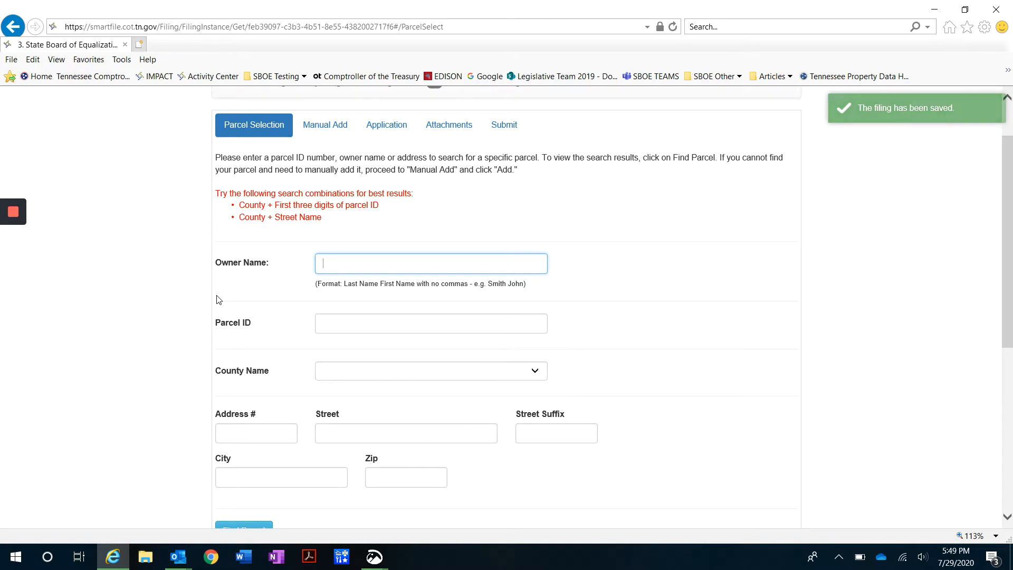
{"action": "scroll", "coordinate": [219, 299], "scroll_direction": "up", "scroll_amount": 1}
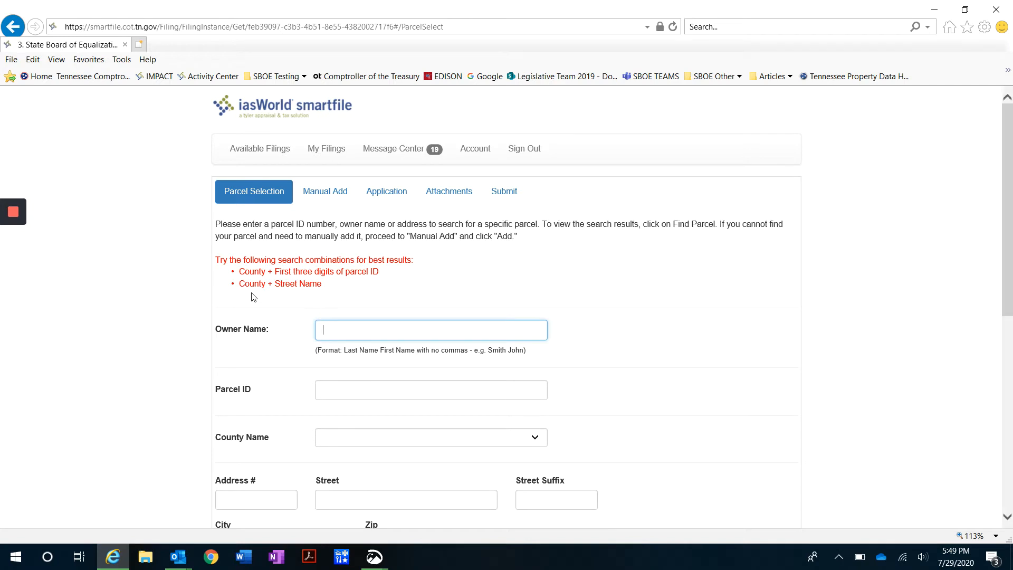
{"action": "scroll", "coordinate": [252, 297], "scroll_direction": "down", "scroll_amount": 1}
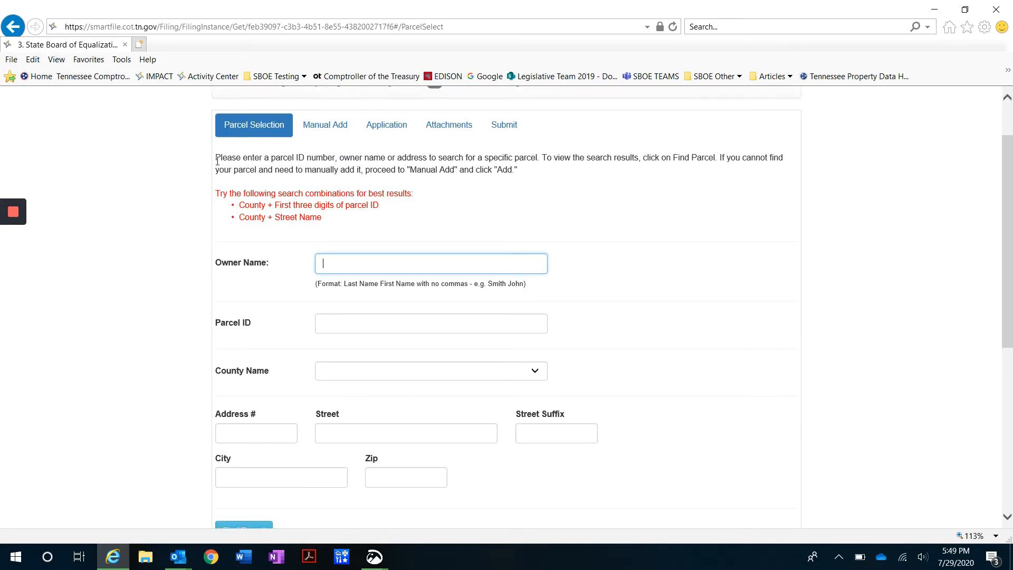
{"action": "left_click_drag", "start_coordinate": [217, 161], "coordinate": [332, 222]}
{"action": "left_click", "coordinate": [333, 221]}
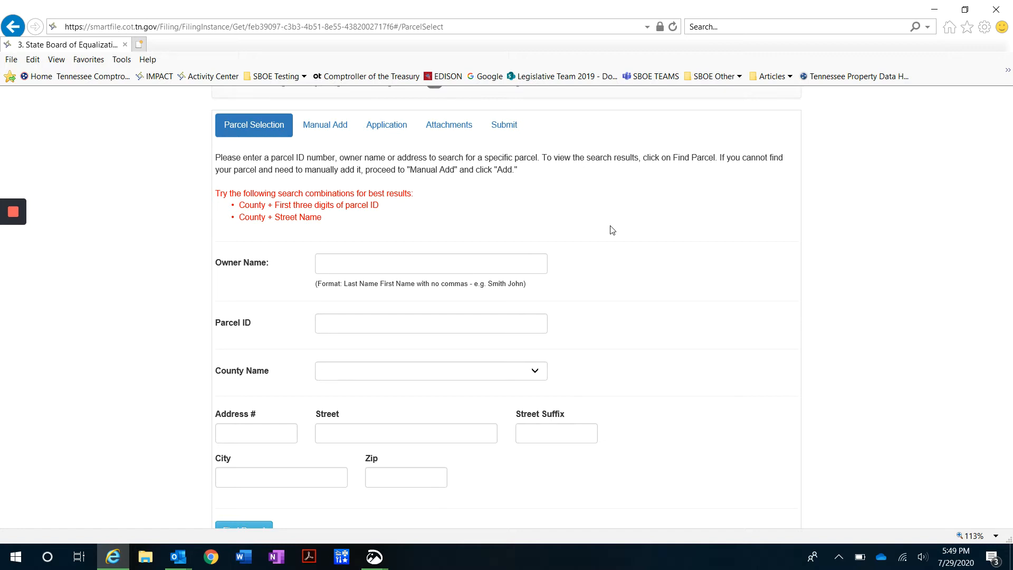
Review the address, owner name and County Name search fields, leaving them all empty
{"action": "scroll", "coordinate": [612, 230], "scroll_direction": "down", "scroll_amount": 2}
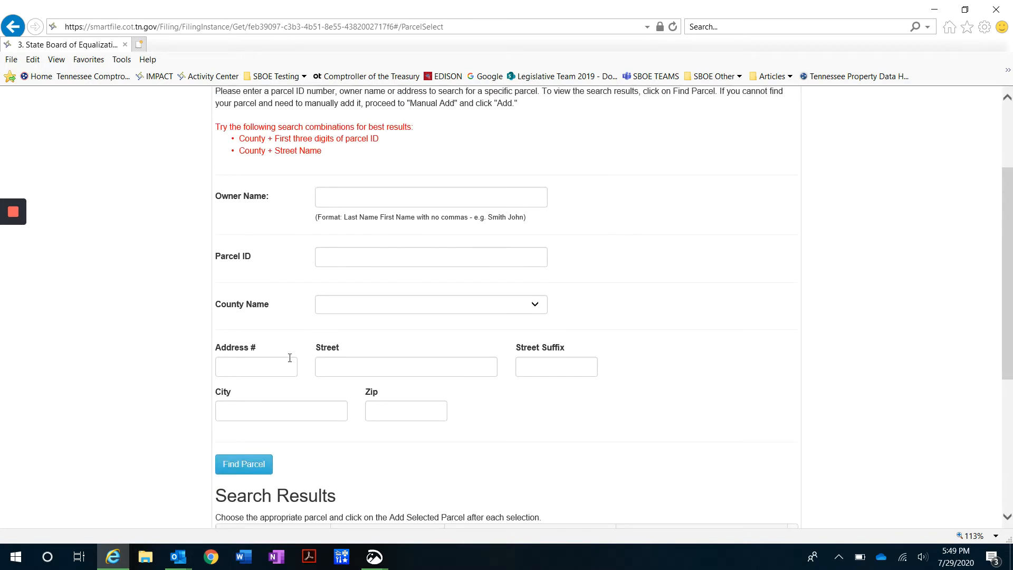
{"action": "left_click", "coordinate": [344, 366]}
{"action": "left_click", "coordinate": [565, 365]}
{"action": "left_click", "coordinate": [405, 410]}
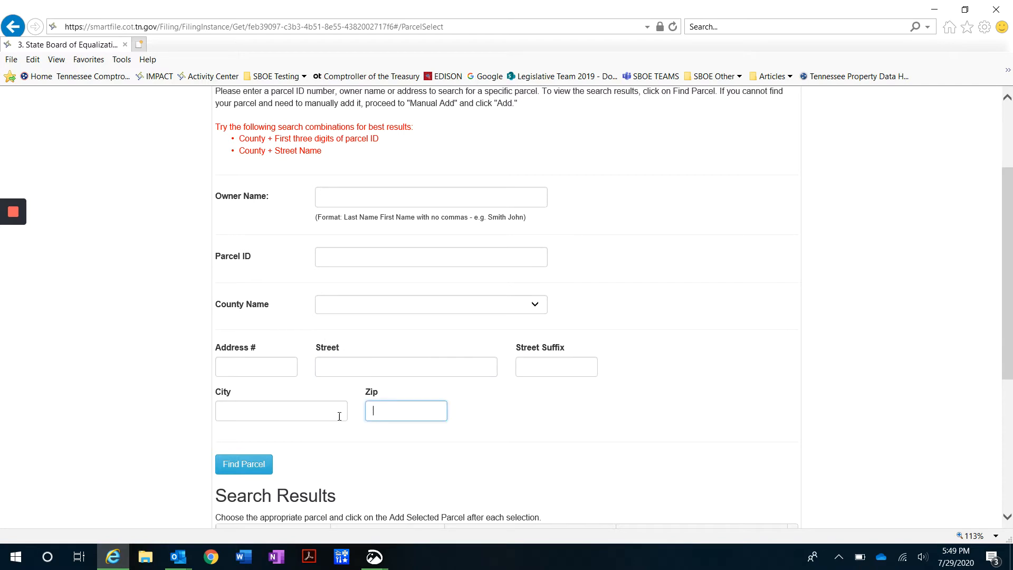
{"action": "left_click", "coordinate": [340, 413]}
{"action": "left_click", "coordinate": [289, 367]}
{"action": "left_click", "coordinate": [364, 366]}
{"action": "left_click", "coordinate": [541, 367]}
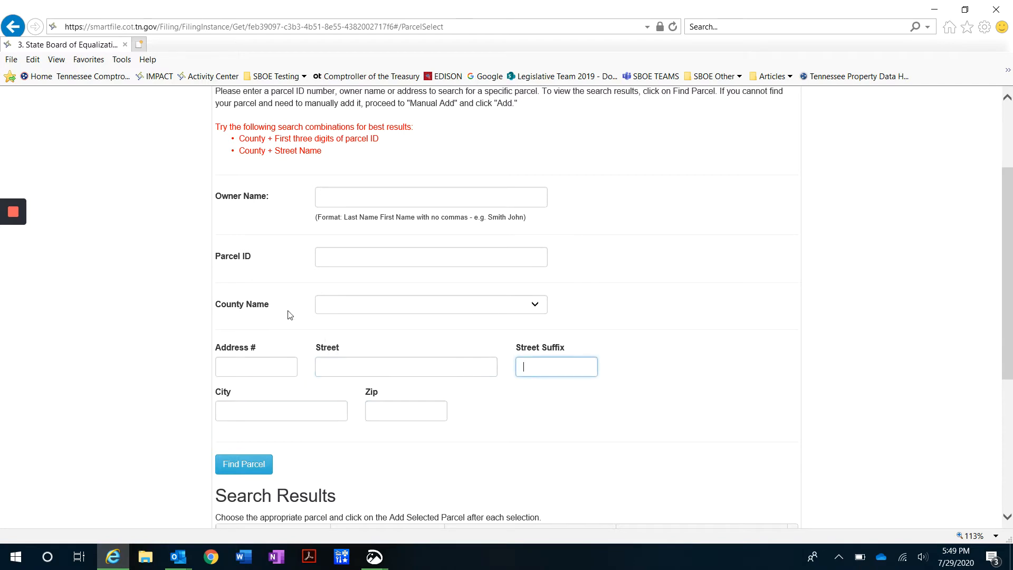
{"action": "left_click", "coordinate": [231, 295]}
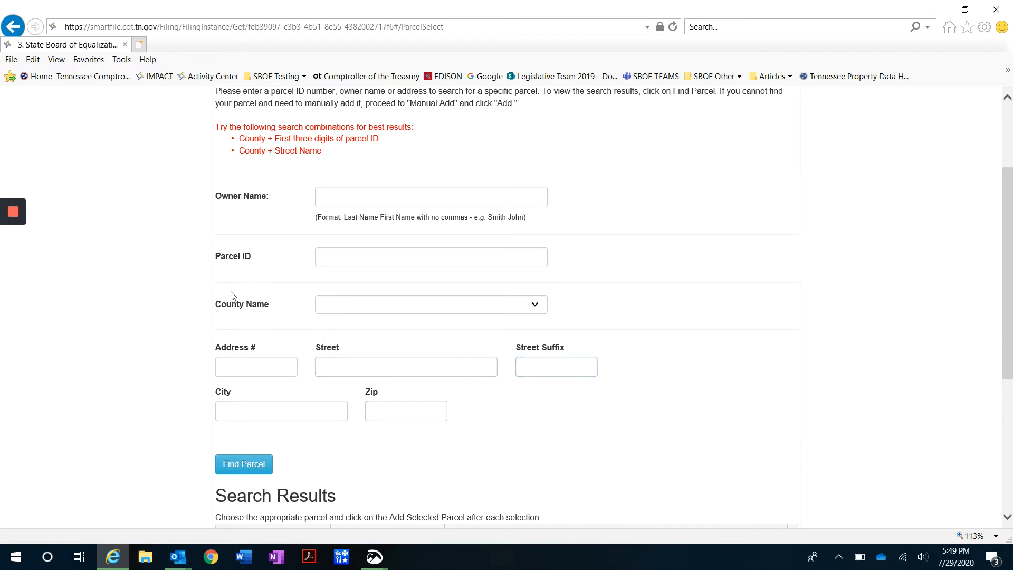
{"action": "left_click", "coordinate": [374, 199]}
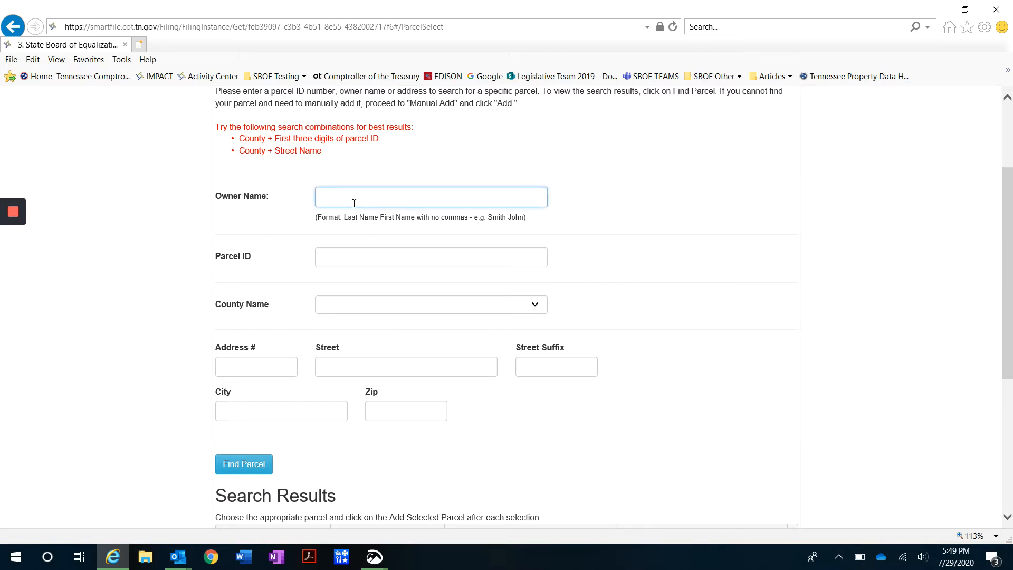
{"action": "left_click", "coordinate": [388, 304]}
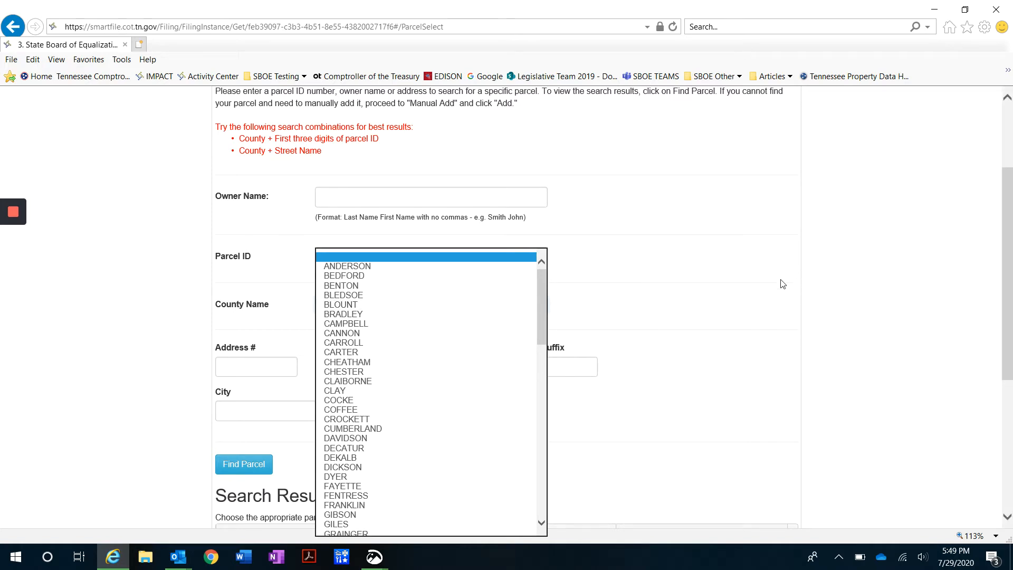
{"action": "left_click", "coordinate": [708, 303]}
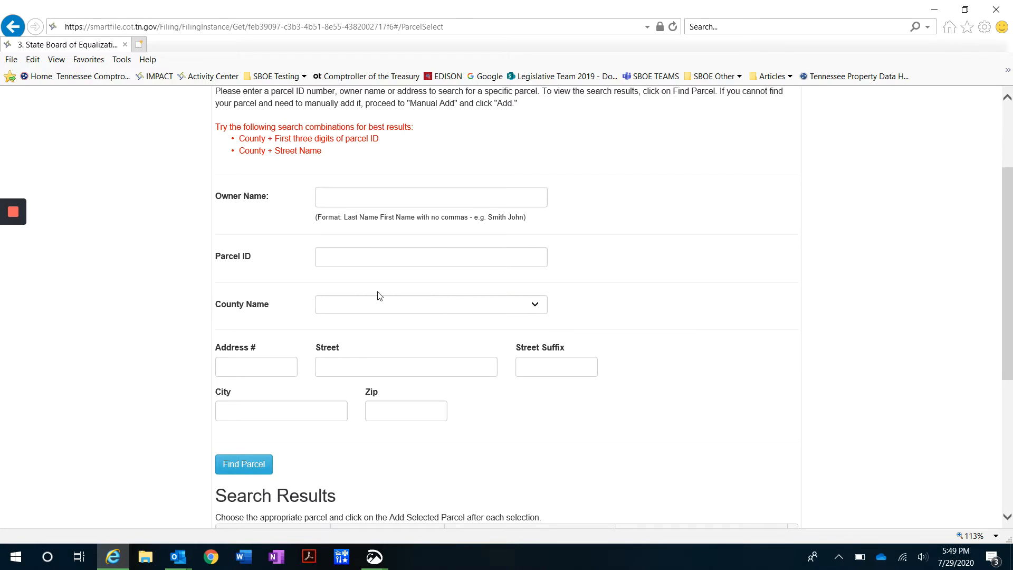
Search parcels by owner 'The First Church of Nash' in DAVIDSON county, finding no results
{"action": "left_click", "coordinate": [351, 196]}
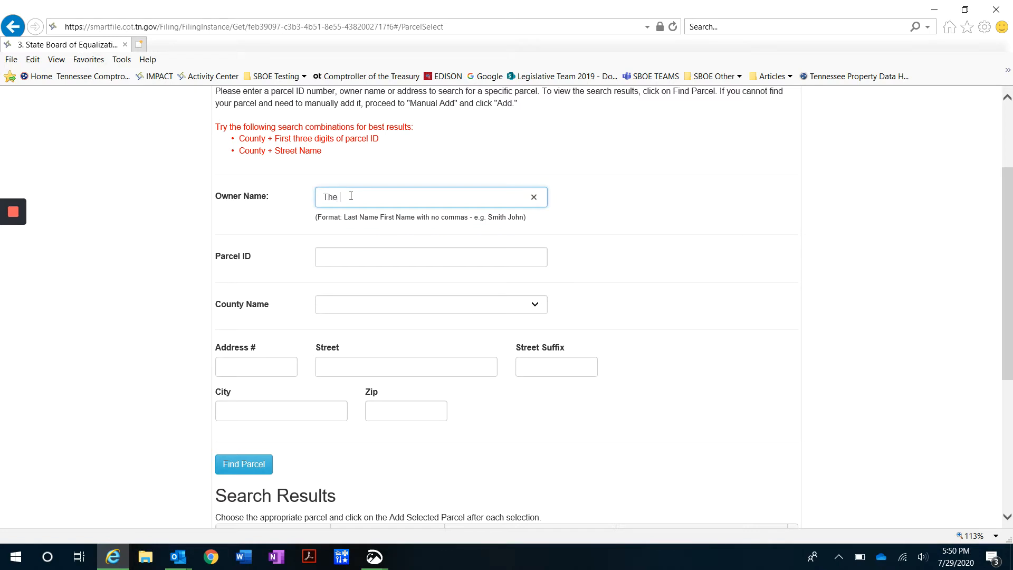
{"action": "type", "text": "The First Church o"}
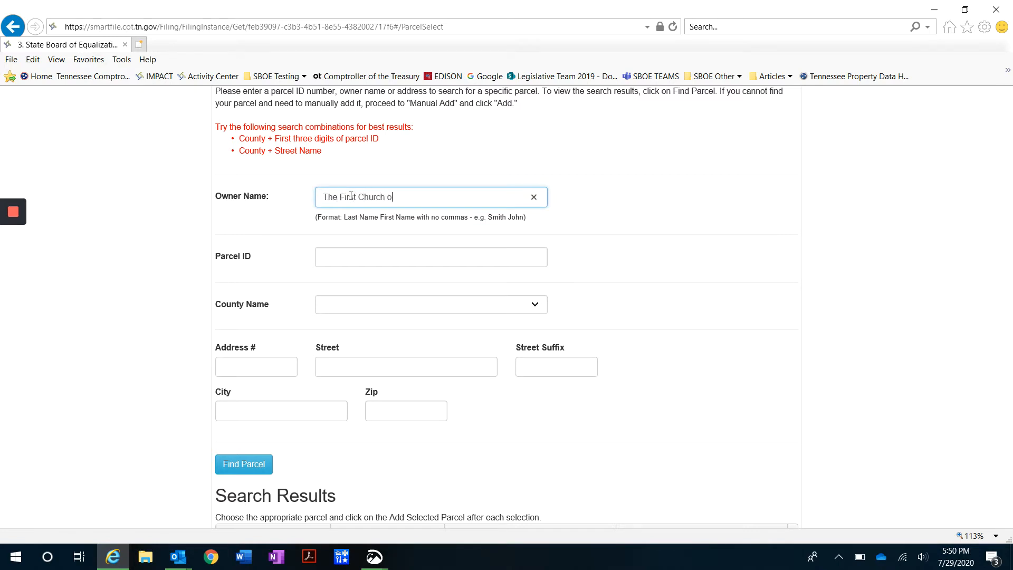
{"action": "type", "text": "f Nashville"}
{"action": "key", "text": "Tab"}
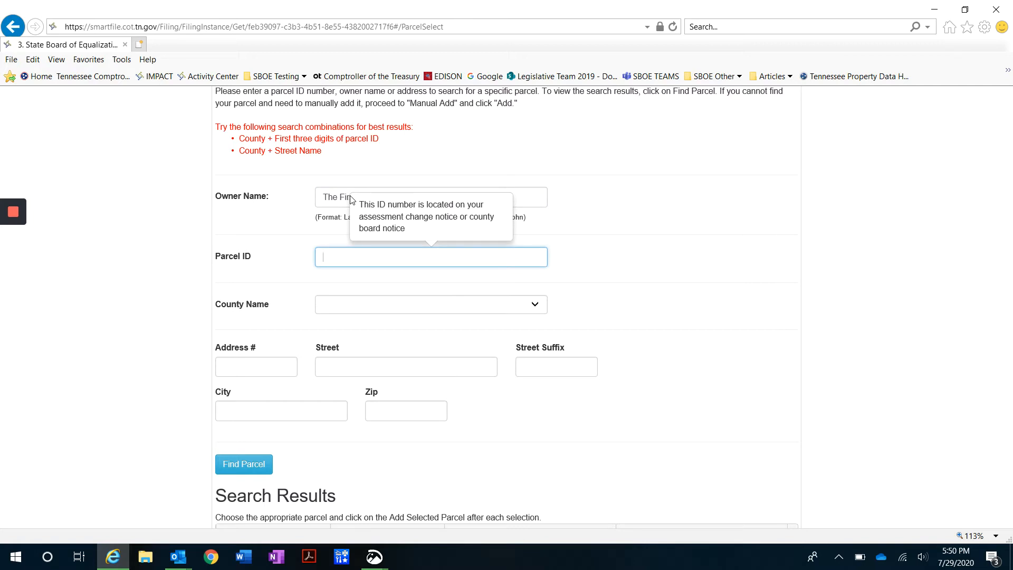
{"action": "left_click", "coordinate": [515, 311]}
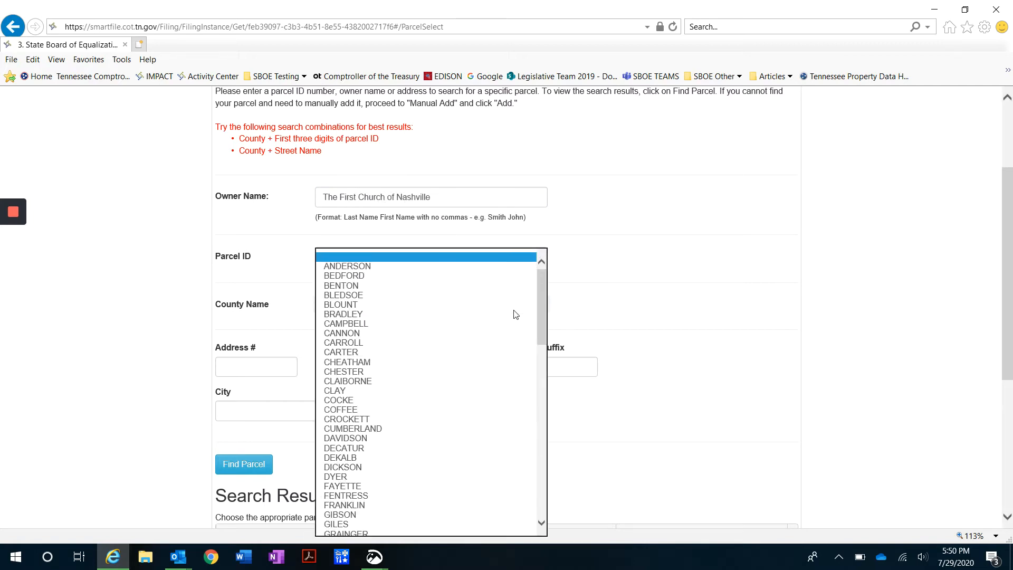
{"action": "left_click", "coordinate": [407, 438]}
{"action": "left_click", "coordinate": [645, 343]}
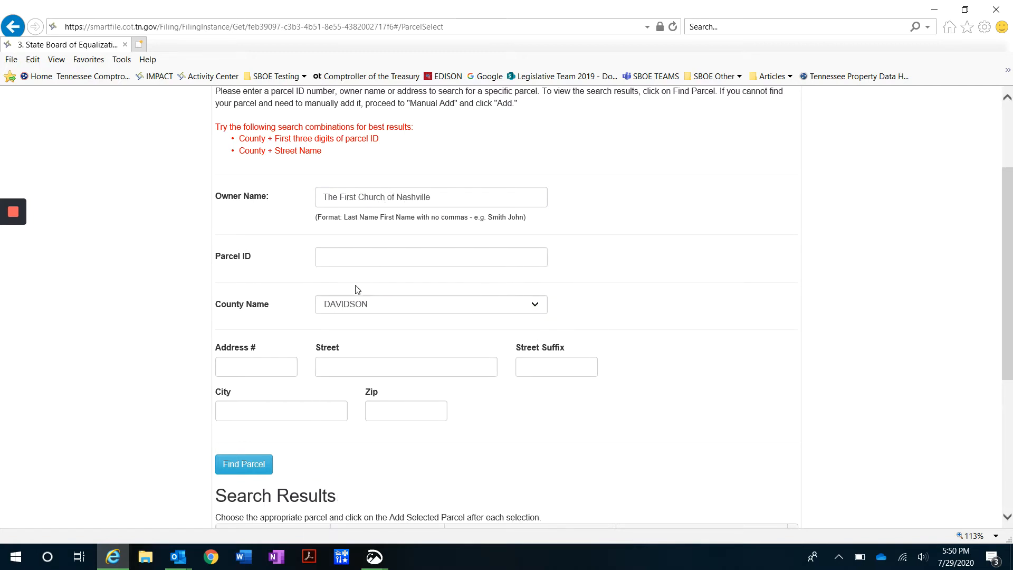
{"action": "scroll", "coordinate": [227, 338], "scroll_direction": "down", "scroll_amount": 1}
{"action": "left_click", "coordinate": [242, 400]}
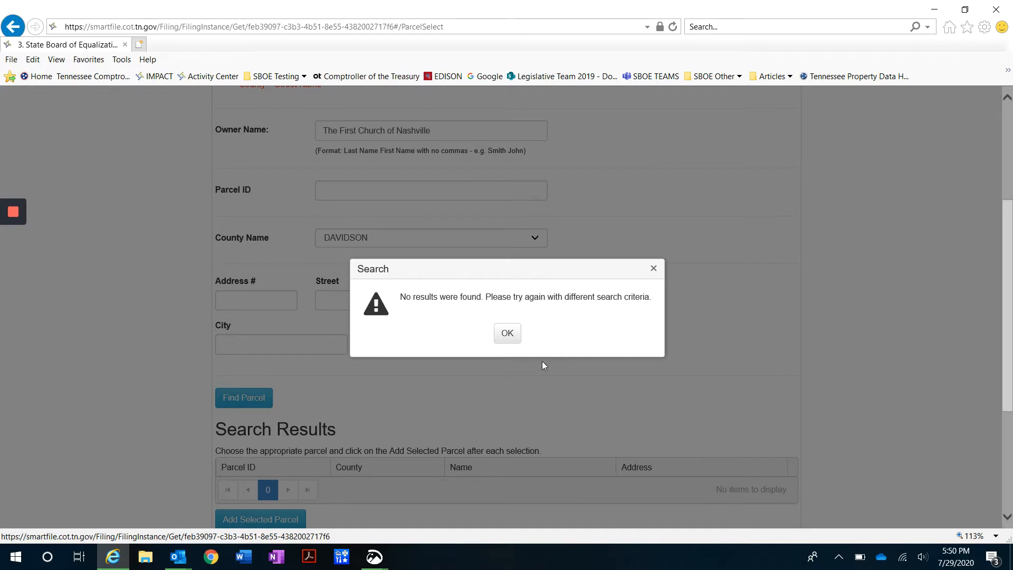
Trim the owner name search to 'First Church' and search again
{"action": "left_click", "coordinate": [507, 333]}
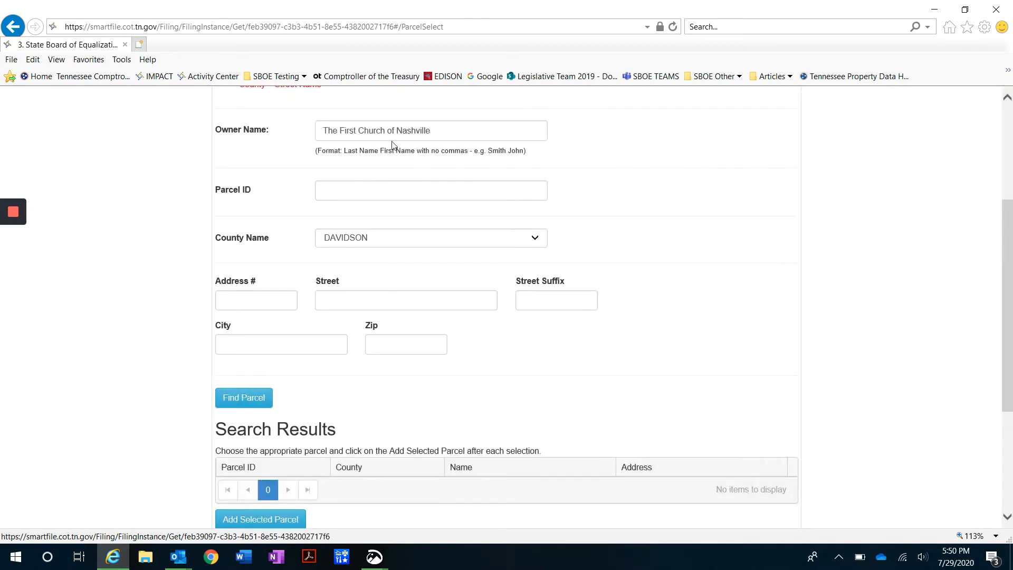
{"action": "left_click_drag", "start_coordinate": [388, 130], "coordinate": [473, 133]}
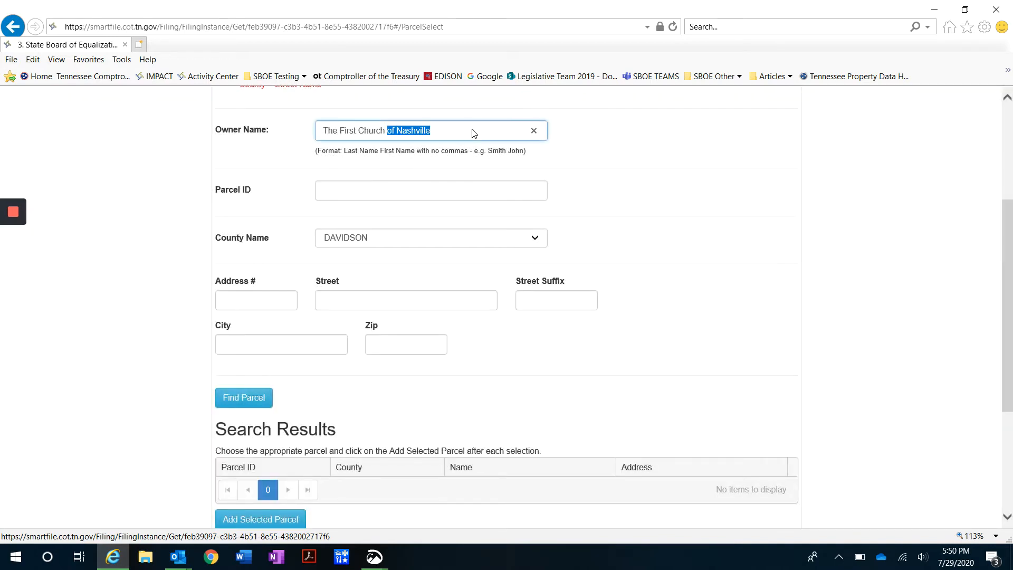
{"action": "key", "text": "BackSpace"}
{"action": "left_click", "coordinate": [339, 132]}
{"action": "key", "text": "BackSpace"}
{"action": "key", "text": "BackSpace"}
{"action": "key", "text": "BackSpace"}
{"action": "key", "text": "BackSpace"}
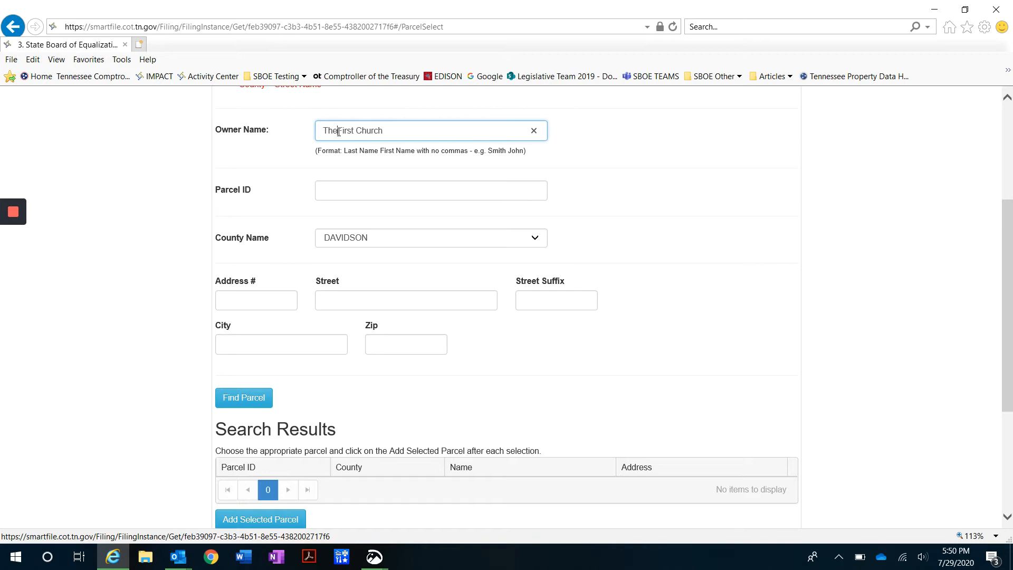
{"action": "left_click", "coordinate": [284, 164]}
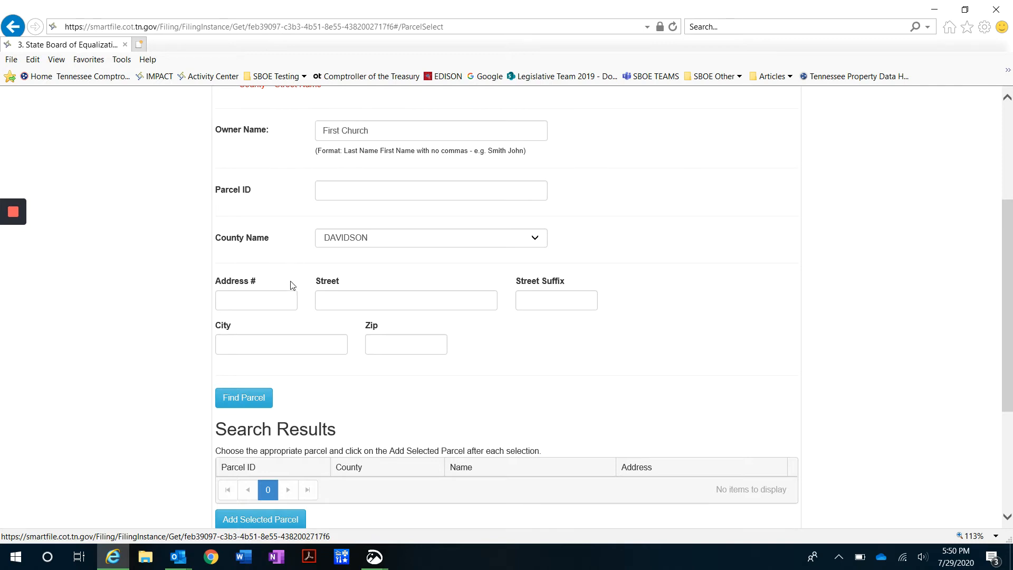
{"action": "left_click", "coordinate": [244, 403]}
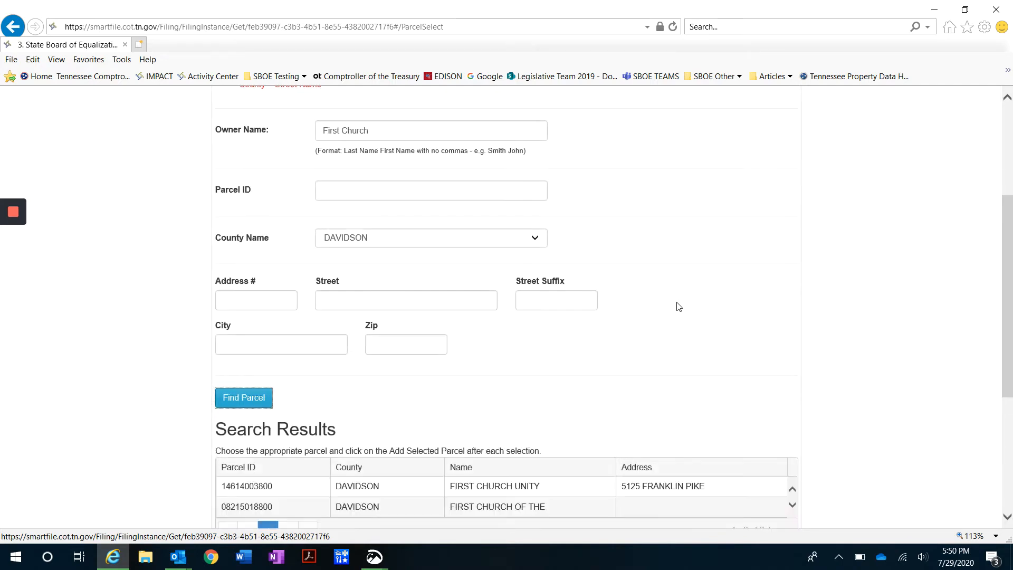
Select the FIRST CHURCH UNITY result and review the search results
{"action": "scroll", "coordinate": [679, 307], "scroll_direction": "down", "scroll_amount": 1}
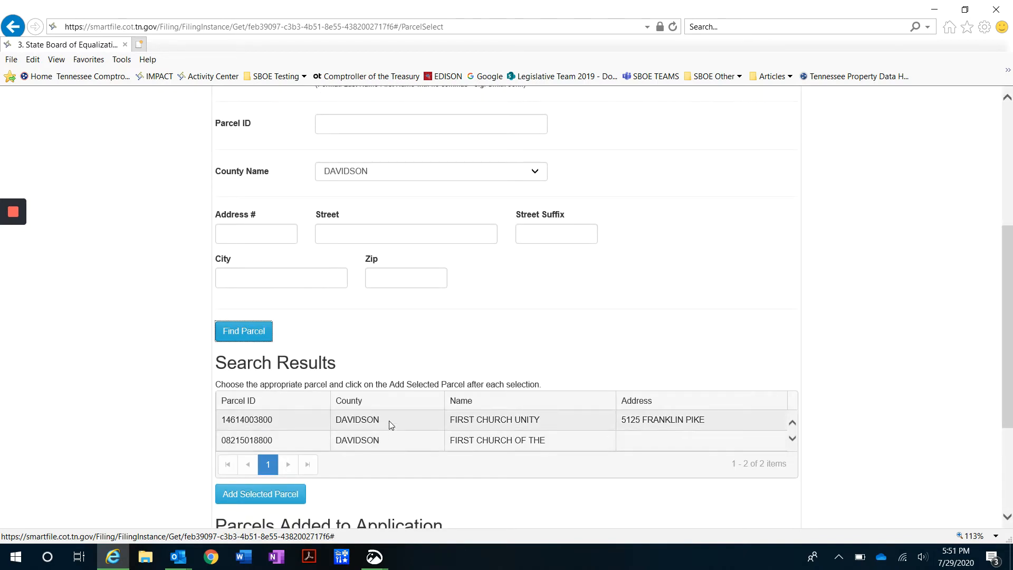
{"action": "left_click", "coordinate": [370, 427]}
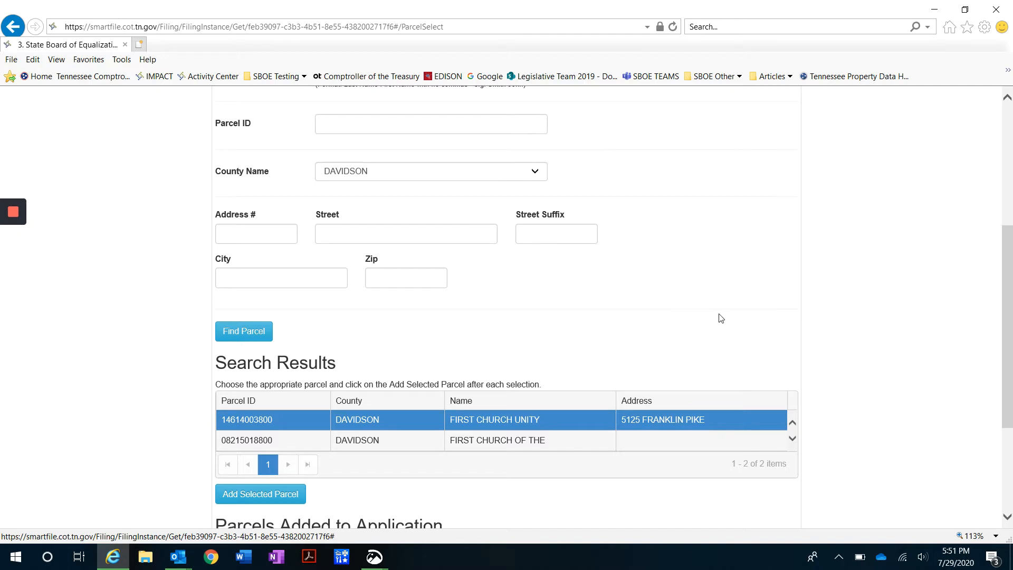
{"action": "scroll", "coordinate": [702, 290], "scroll_direction": "up", "scroll_amount": 3}
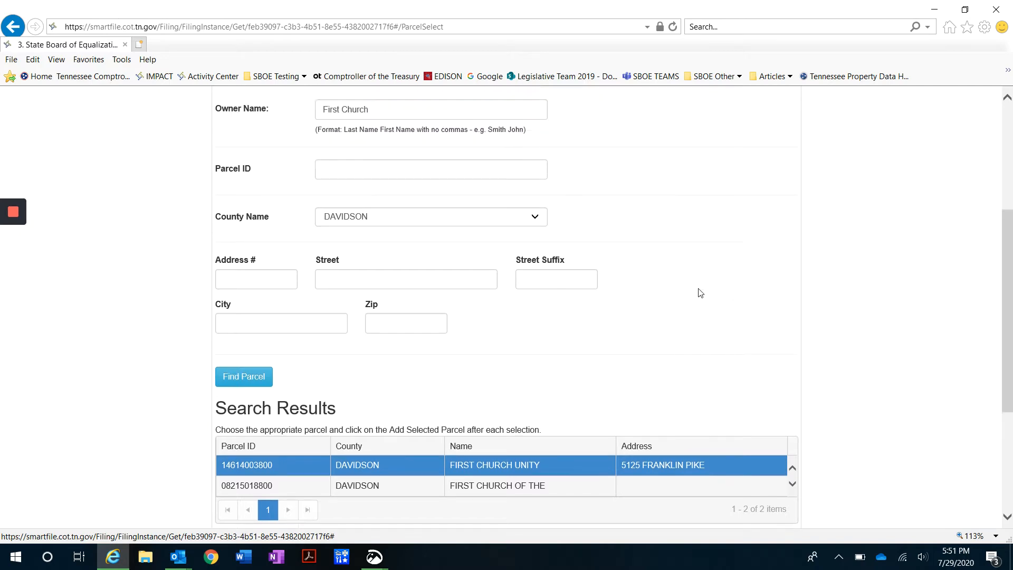
{"action": "scroll", "coordinate": [667, 344], "scroll_direction": "up", "scroll_amount": 3}
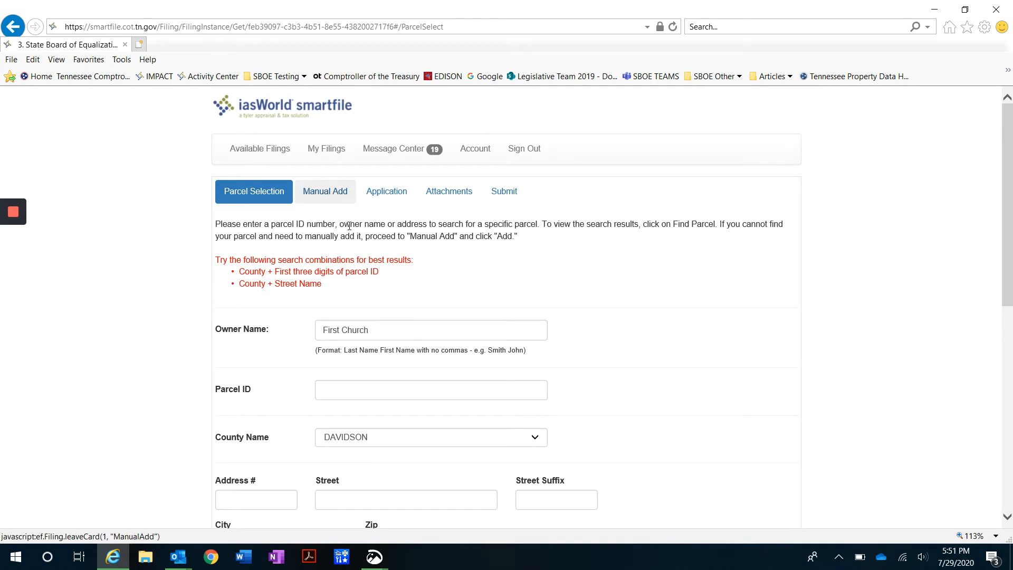
{"action": "scroll", "coordinate": [663, 362], "scroll_direction": "down", "scroll_amount": 3}
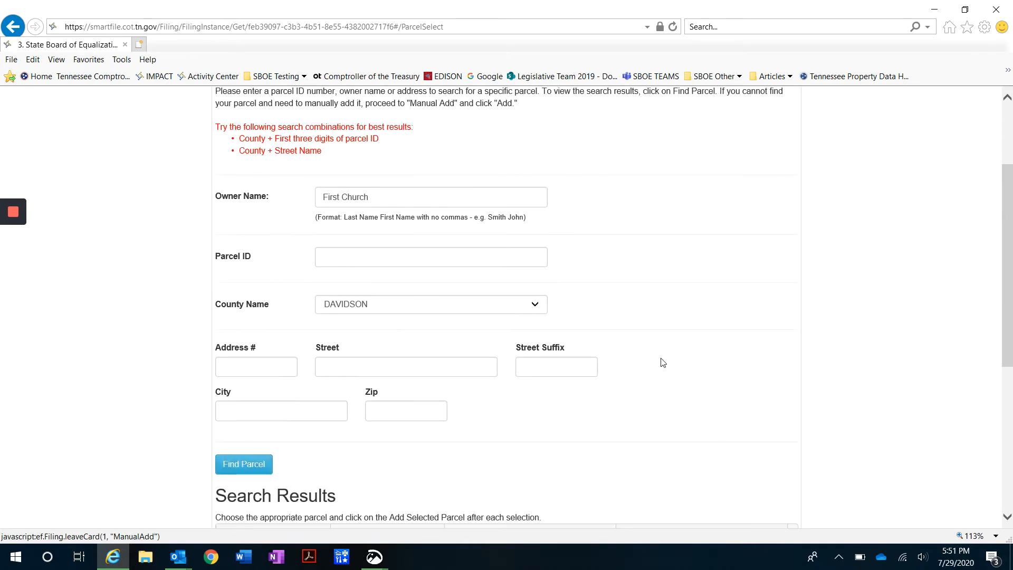
{"action": "scroll", "coordinate": [663, 362], "scroll_direction": "down", "scroll_amount": 2}
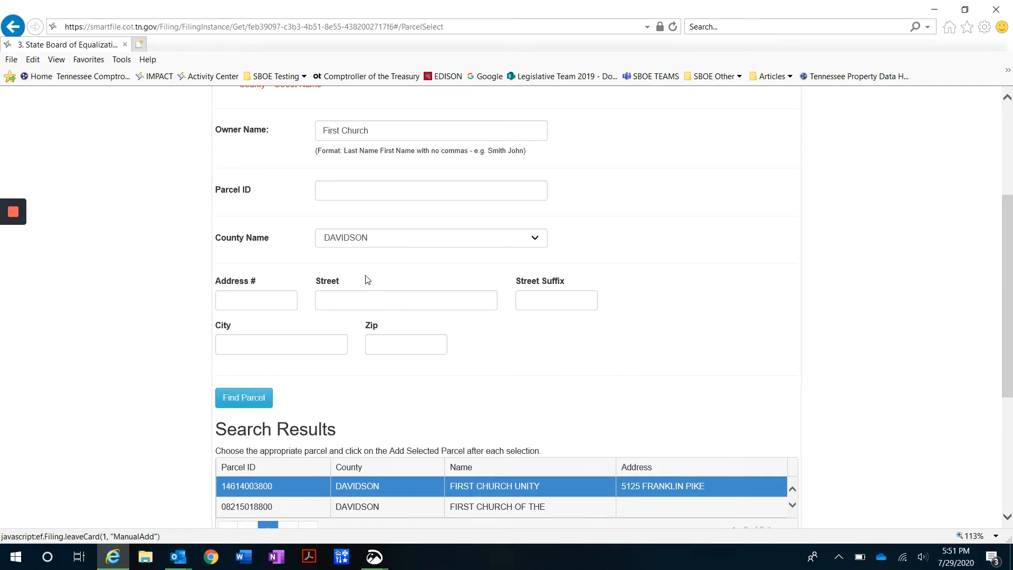
{"action": "scroll", "coordinate": [341, 208], "scroll_direction": "up", "scroll_amount": 2}
Clear the owner name from the criteria and move to the Parcel ID field
{"action": "left_click_drag", "start_coordinate": [443, 199], "coordinate": [273, 199]}
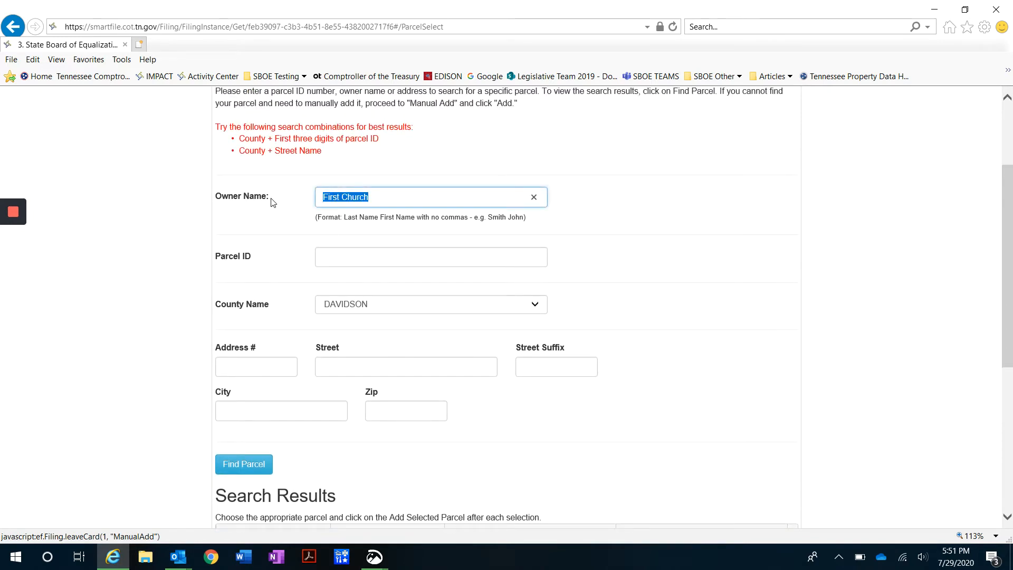
{"action": "key", "text": "BackSpace"}
{"action": "left_click", "coordinate": [384, 259]}
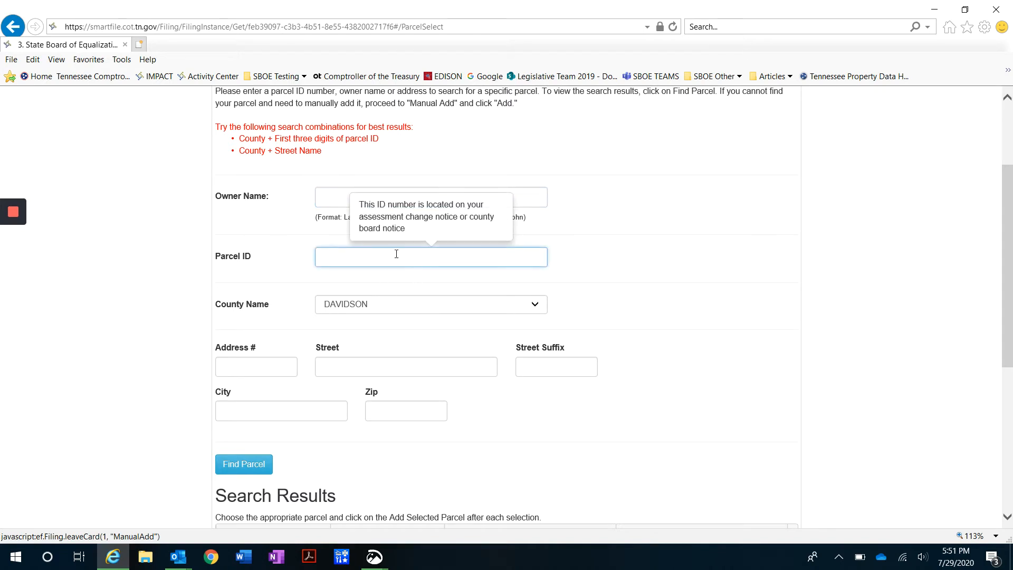
{"action": "left_click", "coordinate": [600, 258]}
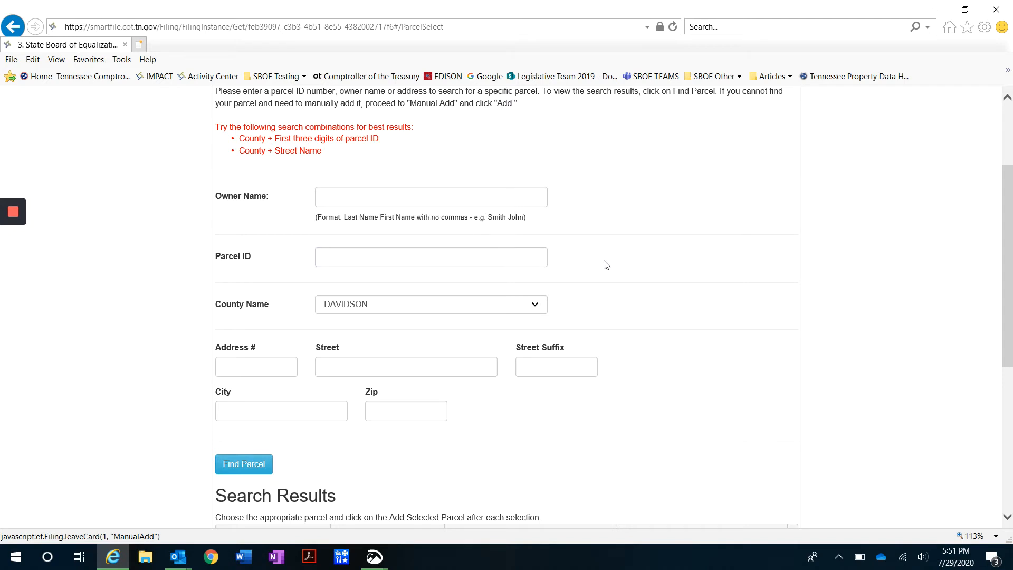
{"action": "scroll", "coordinate": [605, 264], "scroll_direction": "down", "scroll_amount": 3}
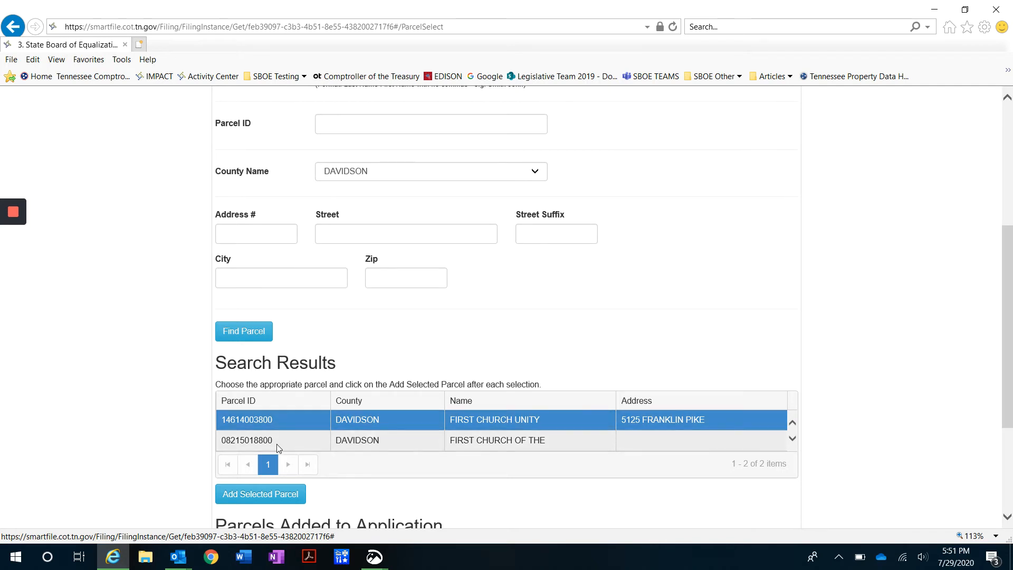
Add the FIRST CHURCH UNITY parcel to the application
{"action": "scroll", "coordinate": [158, 380], "scroll_direction": "down", "scroll_amount": 1}
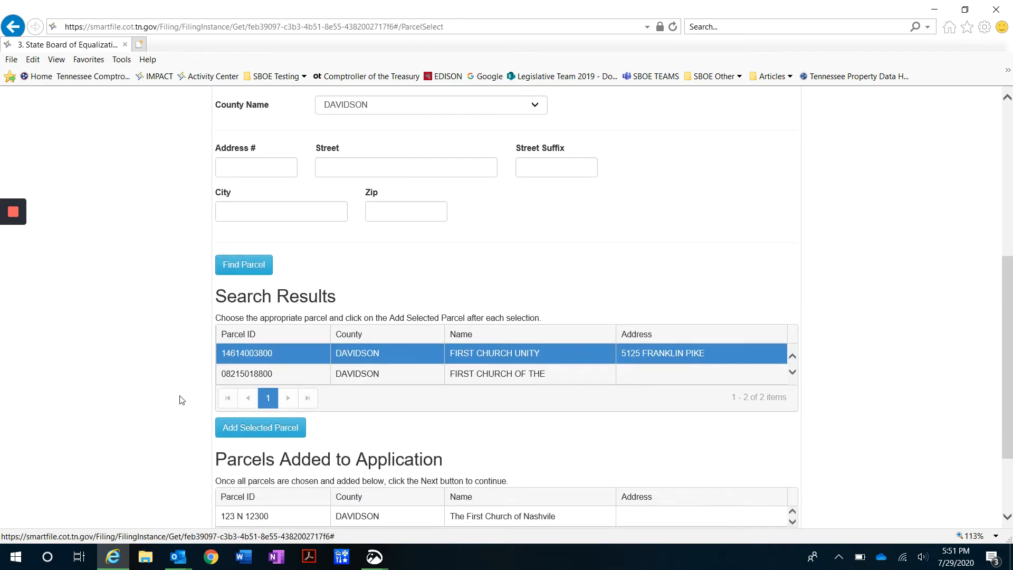
{"action": "left_click", "coordinate": [244, 432]}
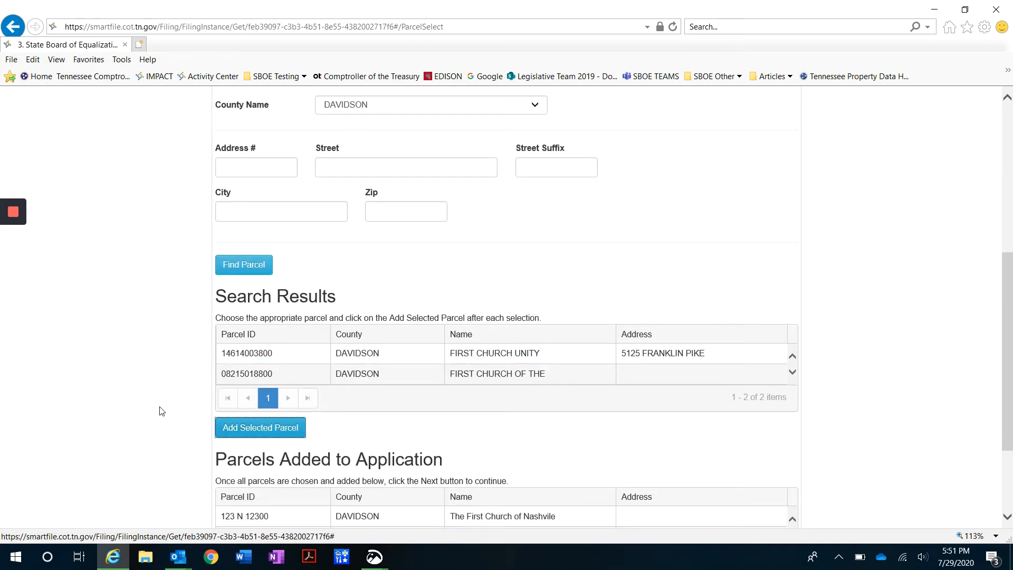
{"action": "scroll", "coordinate": [398, 474], "scroll_direction": "down", "scroll_amount": 1}
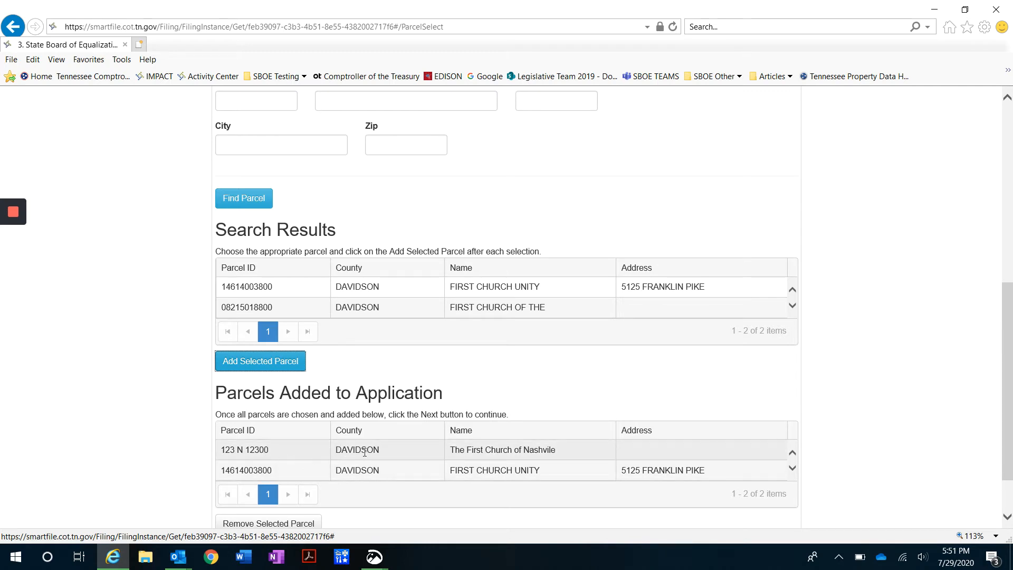
{"action": "left_click", "coordinate": [162, 440]}
Remove FIRST CHURCH UNITY again and save with only parcel 123 N 12300 attached
{"action": "scroll", "coordinate": [290, 406], "scroll_direction": "down", "scroll_amount": 1}
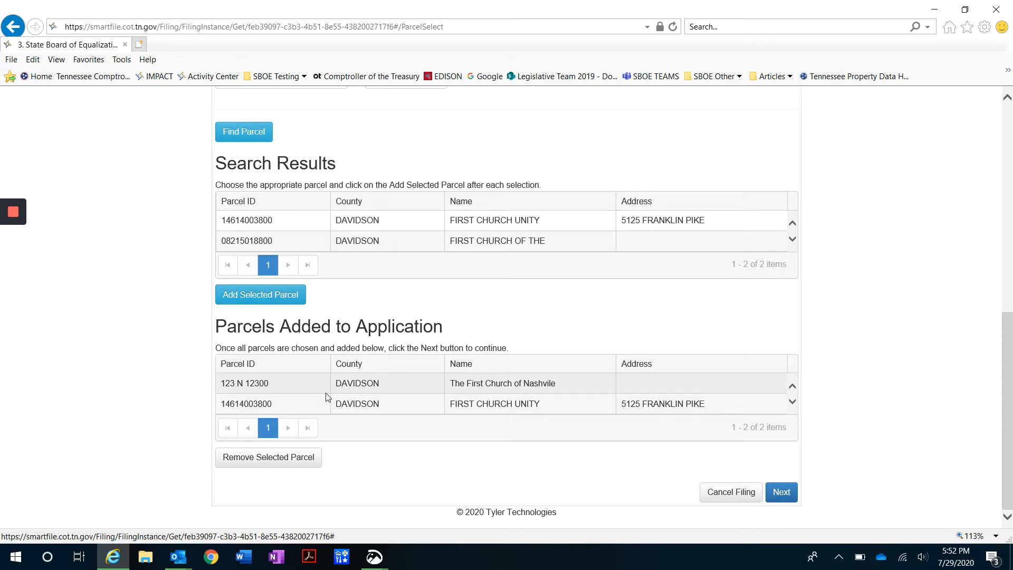
{"action": "left_click", "coordinate": [400, 405]}
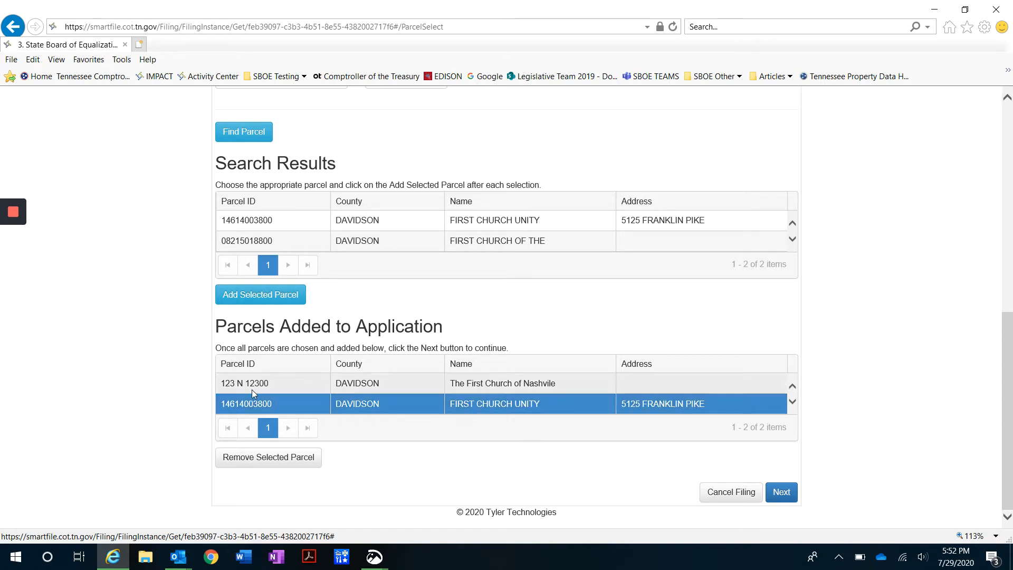
{"action": "left_click", "coordinate": [271, 464]}
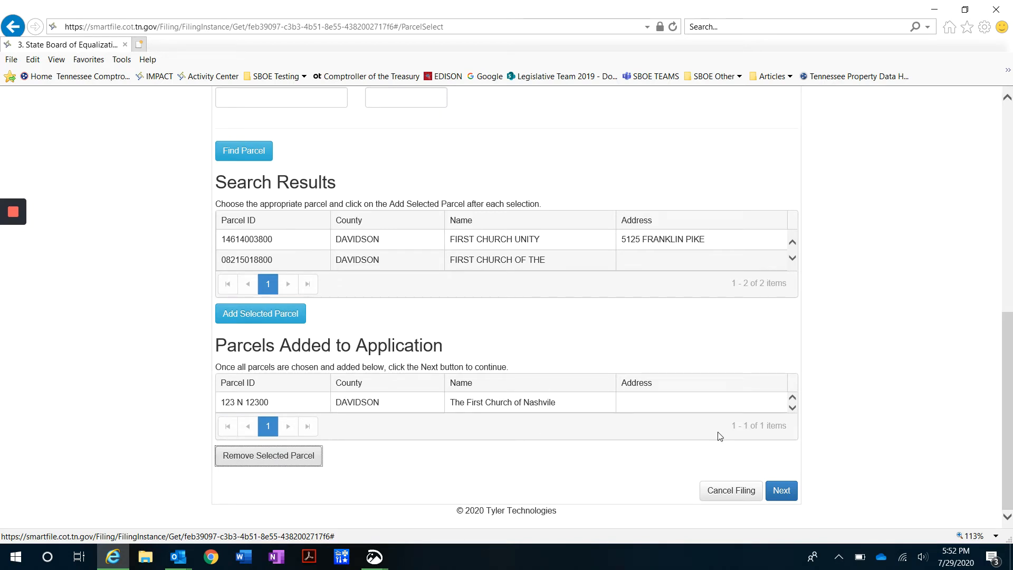
{"action": "mouse_move", "coordinate": [5, 273]}
{"action": "left_click", "coordinate": [779, 492]}
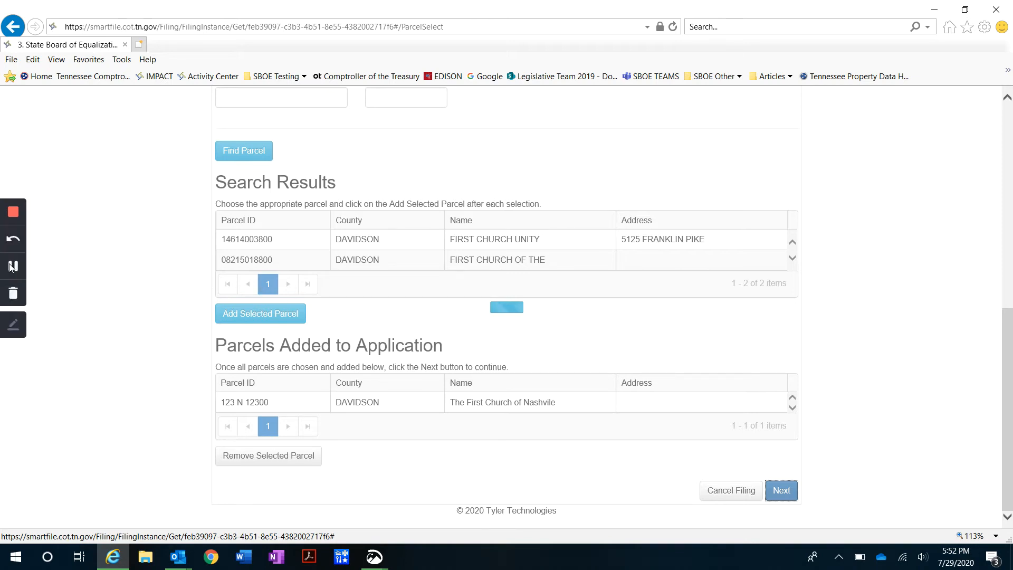
{"action": "left_click", "coordinate": [11, 266]}
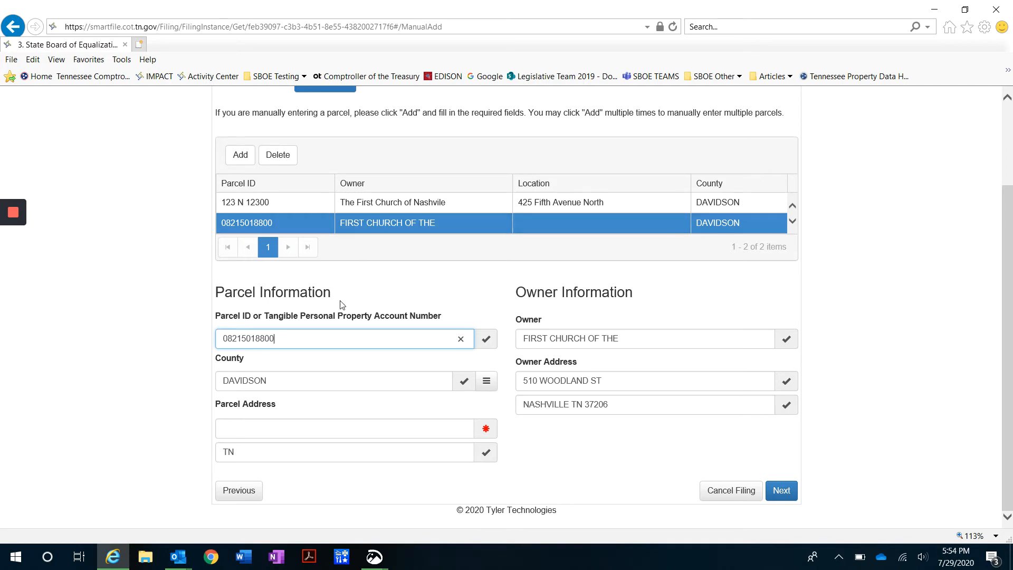
{"action": "left_click", "coordinate": [300, 427]}
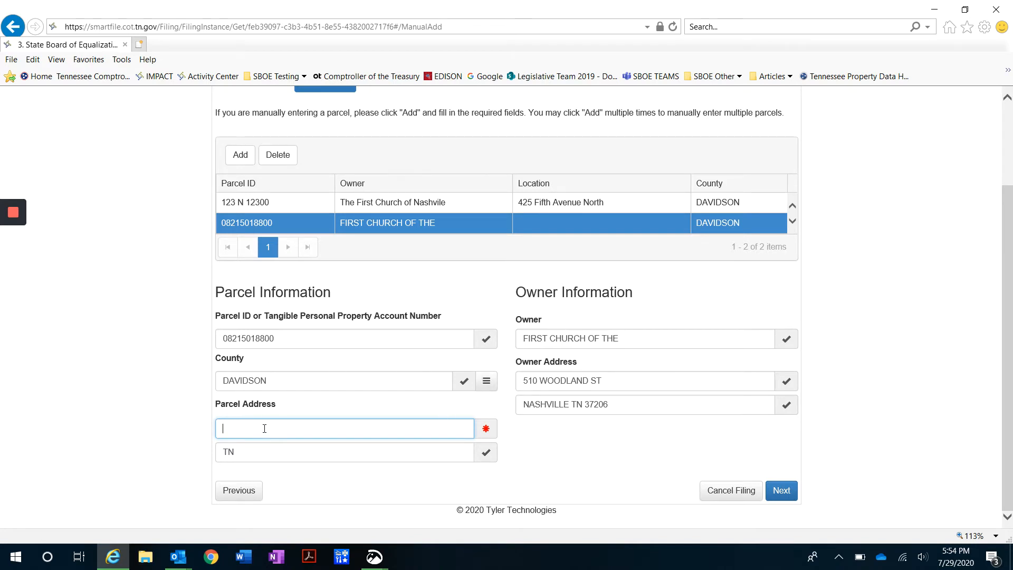
{"action": "type", "text": "425 F"}
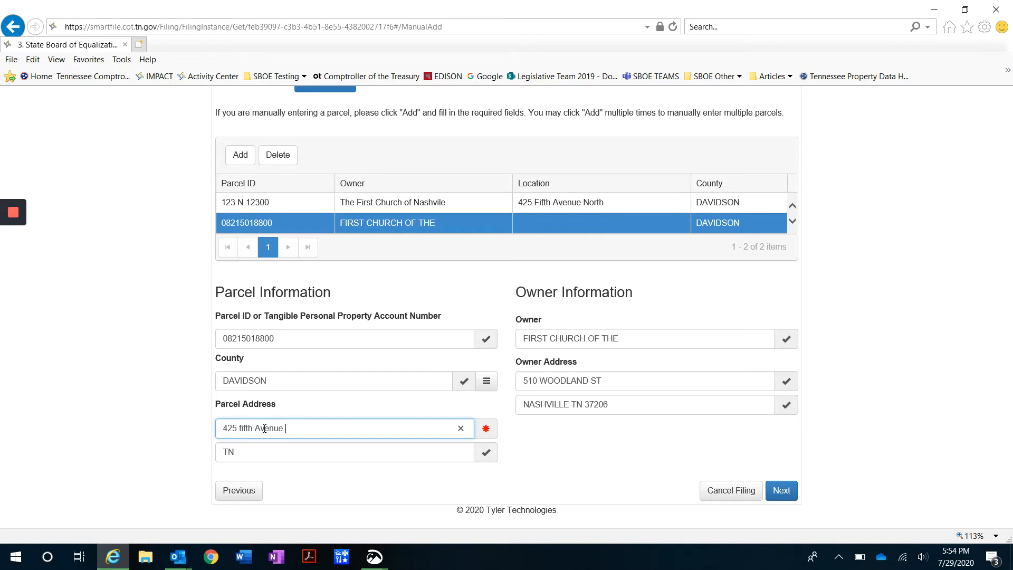
{"action": "type", "text": "North"}
{"action": "key", "text": "Tab"}
{"action": "type", "text": "Nashvi"}
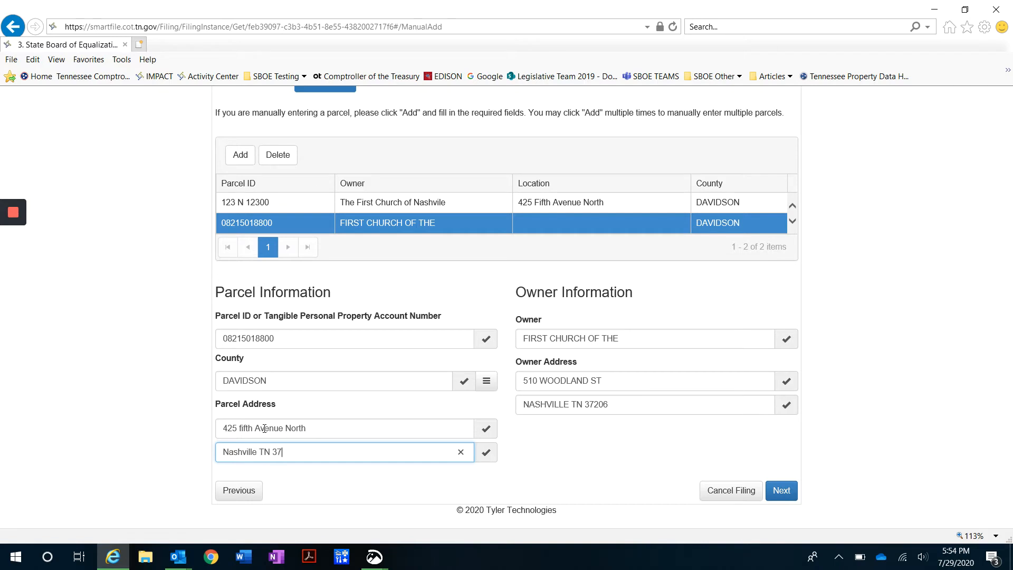
{"action": "left_click", "coordinate": [780, 490]}
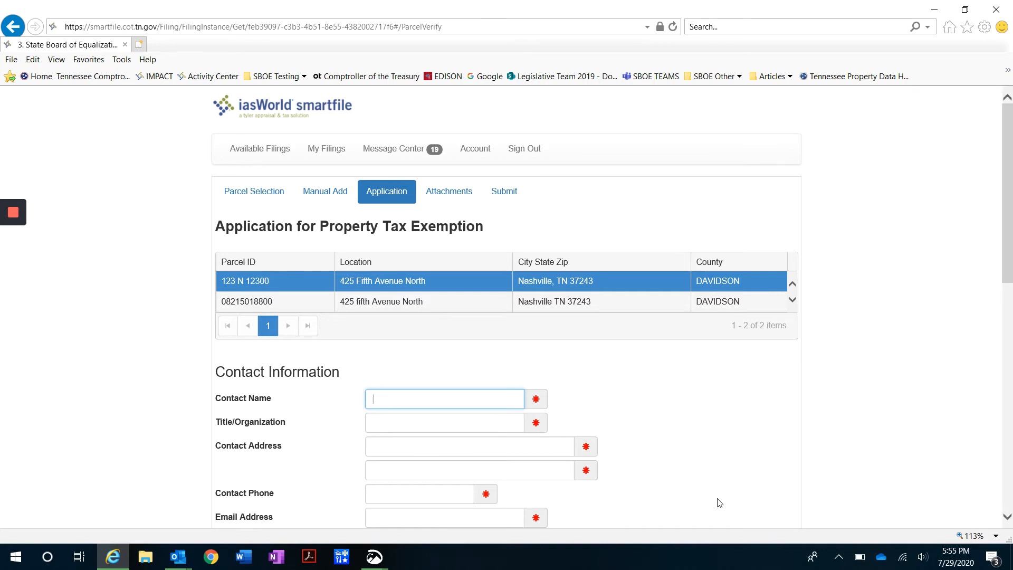
{"action": "scroll", "coordinate": [631, 459], "scroll_direction": "down", "scroll_amount": 1}
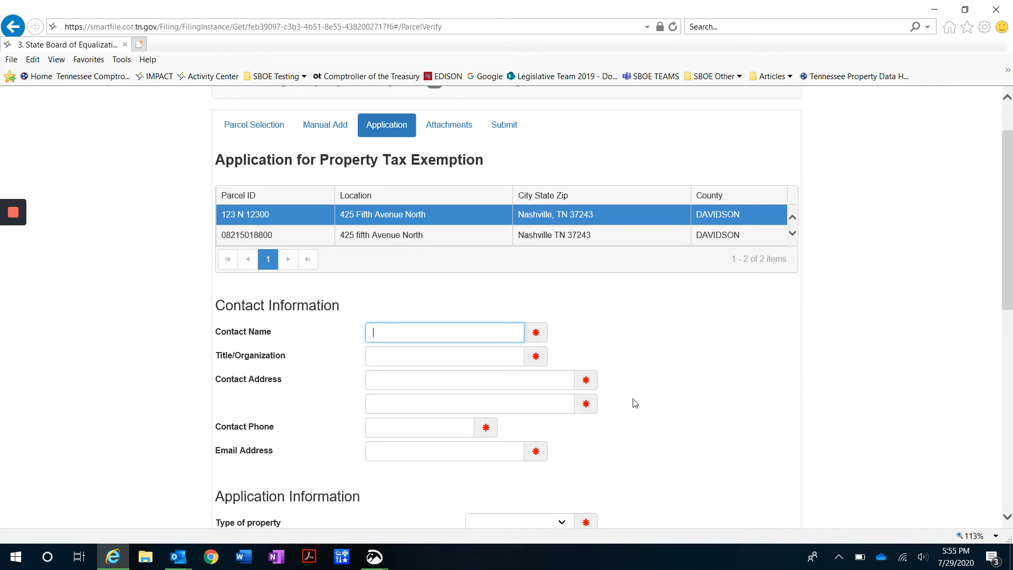
{"action": "scroll", "coordinate": [652, 351], "scroll_direction": "up", "scroll_amount": 2}
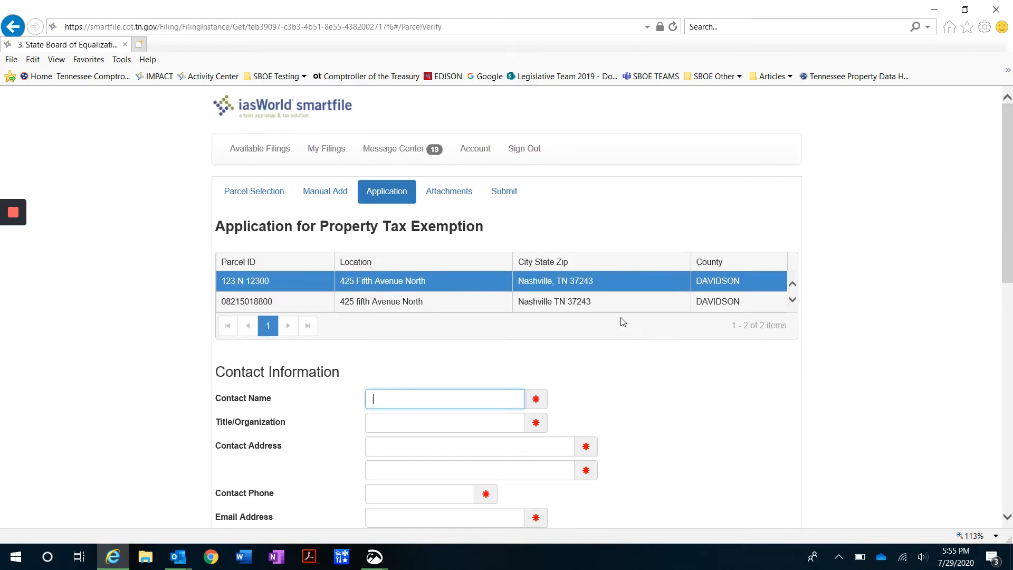
{"action": "left_click", "coordinate": [589, 302]}
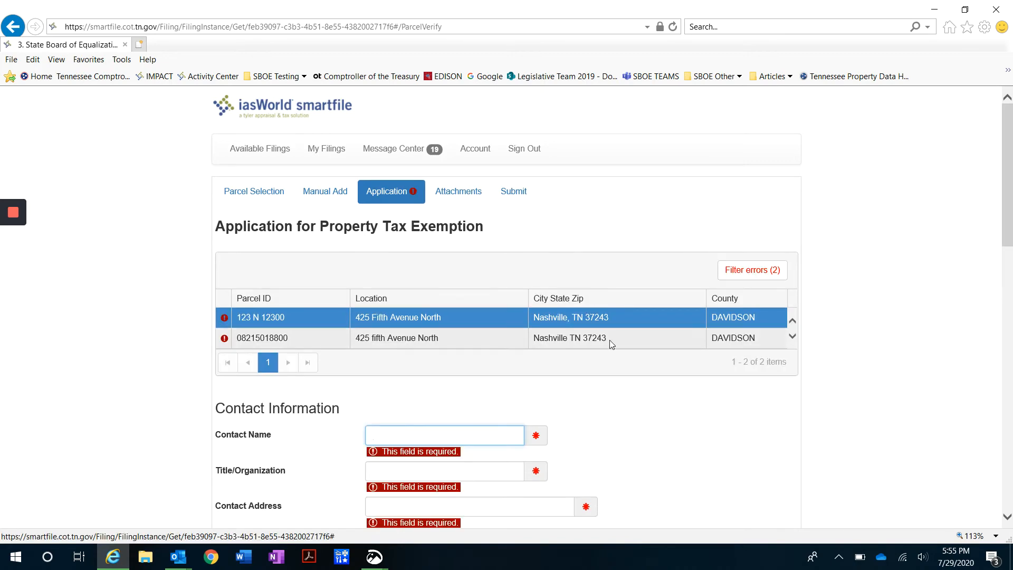
{"action": "scroll", "coordinate": [637, 362], "scroll_direction": "down", "scroll_amount": 4}
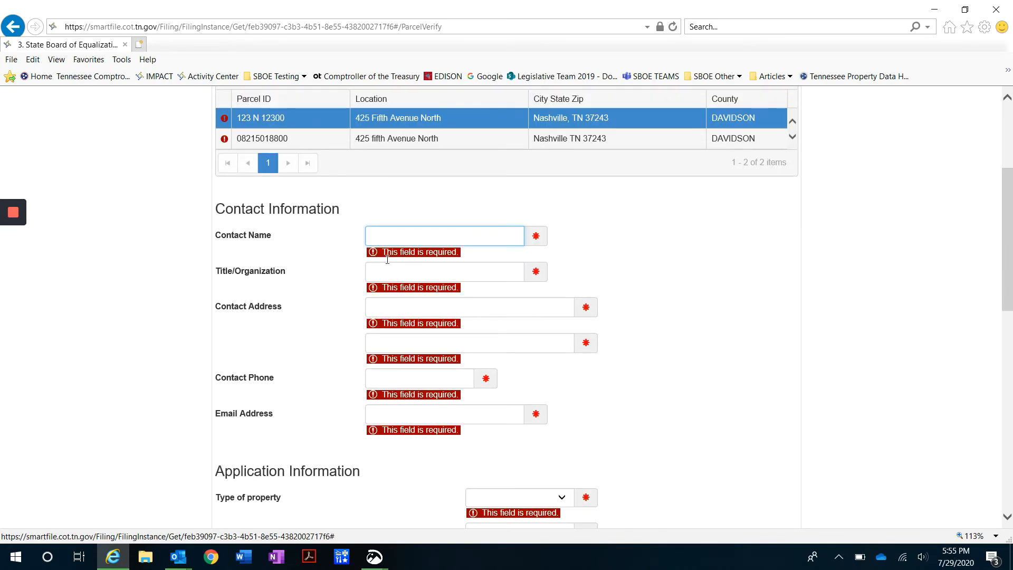
{"action": "scroll", "coordinate": [714, 301], "scroll_direction": "down", "scroll_amount": 9}
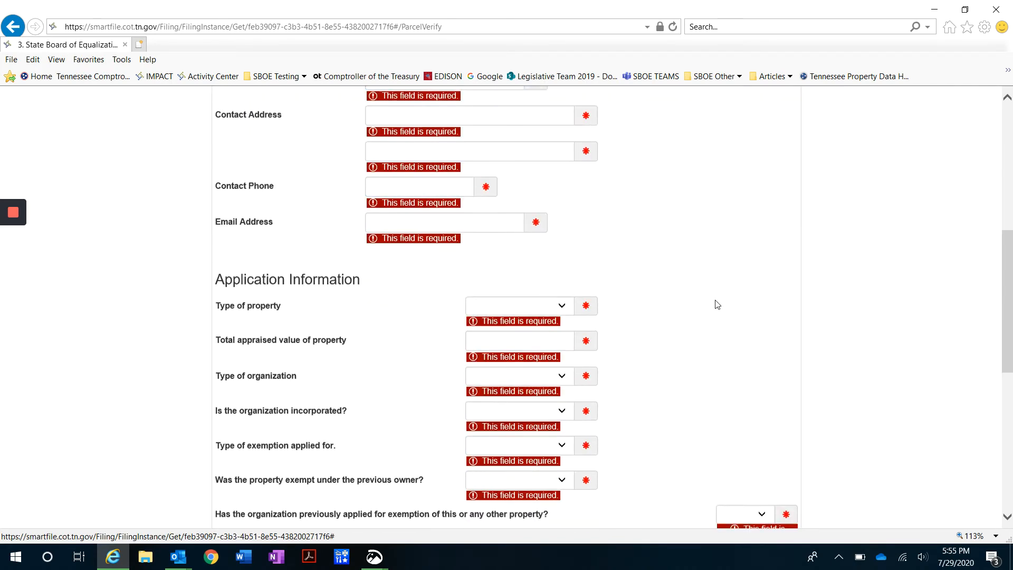
{"action": "scroll", "coordinate": [716, 304], "scroll_direction": "down", "scroll_amount": 3}
{"action": "left_click", "coordinate": [781, 490]}
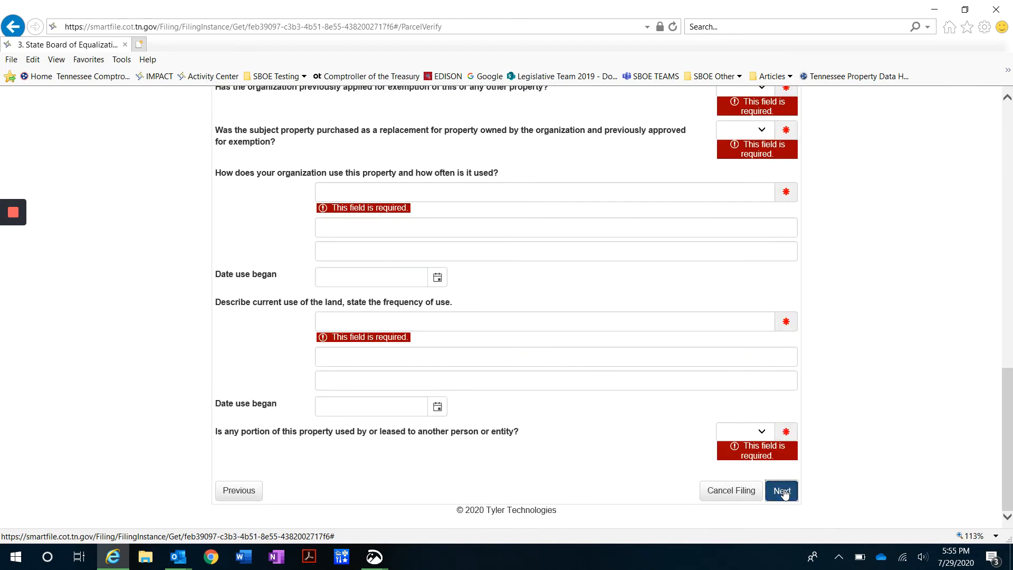
{"action": "scroll", "coordinate": [689, 411], "scroll_direction": "down", "scroll_amount": 10}
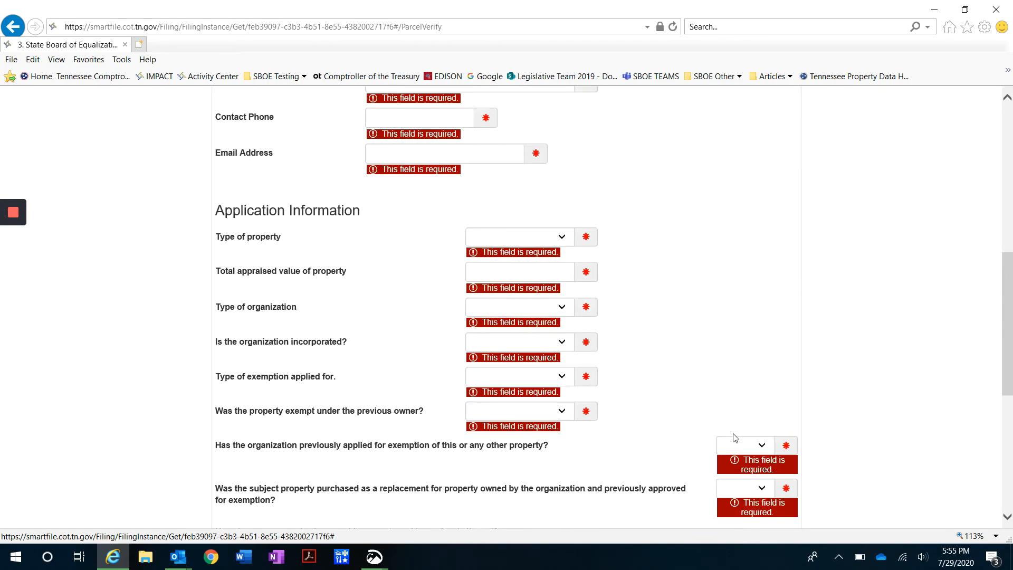
{"action": "scroll", "coordinate": [785, 488], "scroll_direction": "down", "scroll_amount": 3}
{"action": "left_click", "coordinate": [781, 489]}
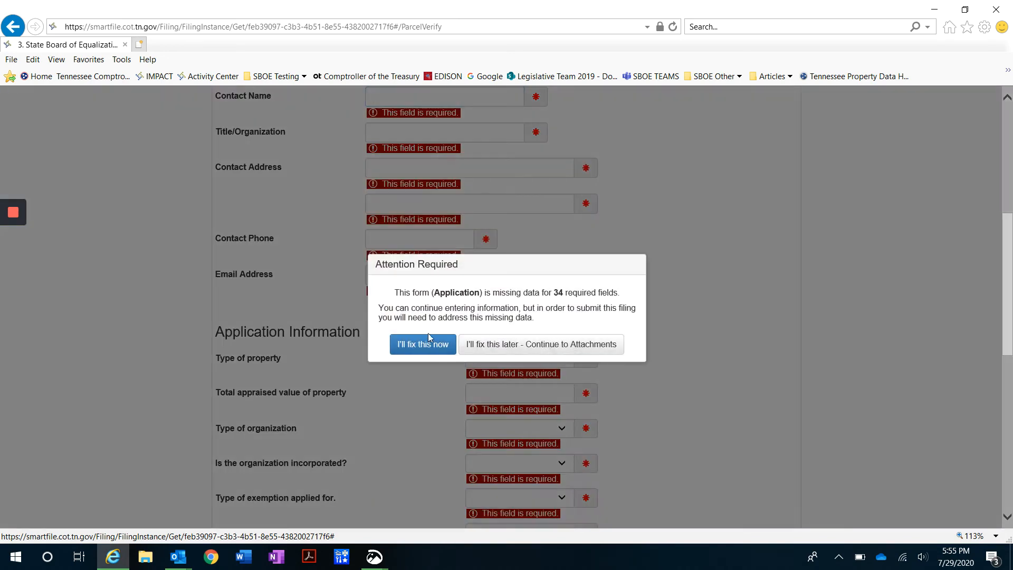
{"action": "left_click", "coordinate": [411, 349]}
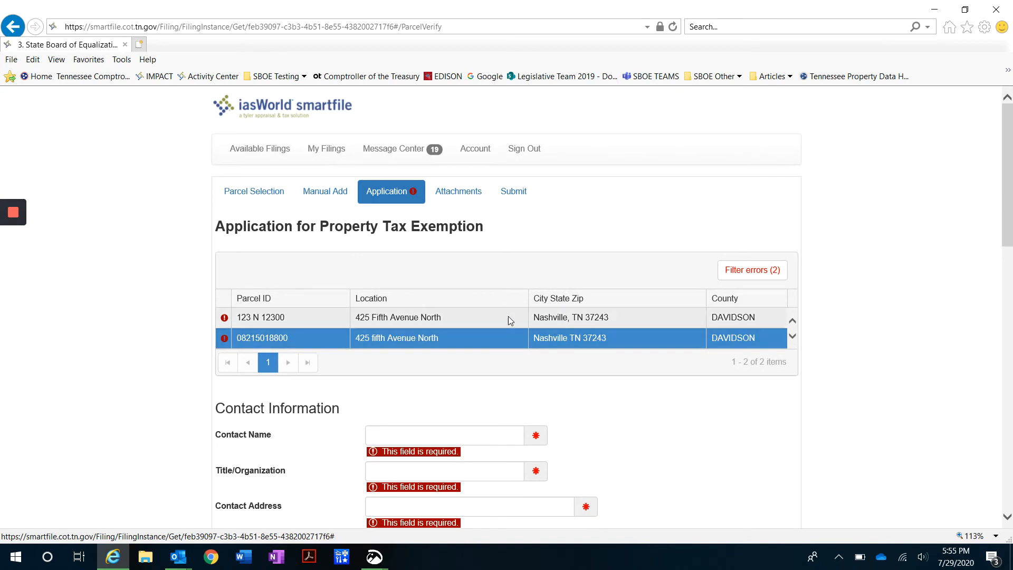
{"action": "left_click", "coordinate": [452, 323]}
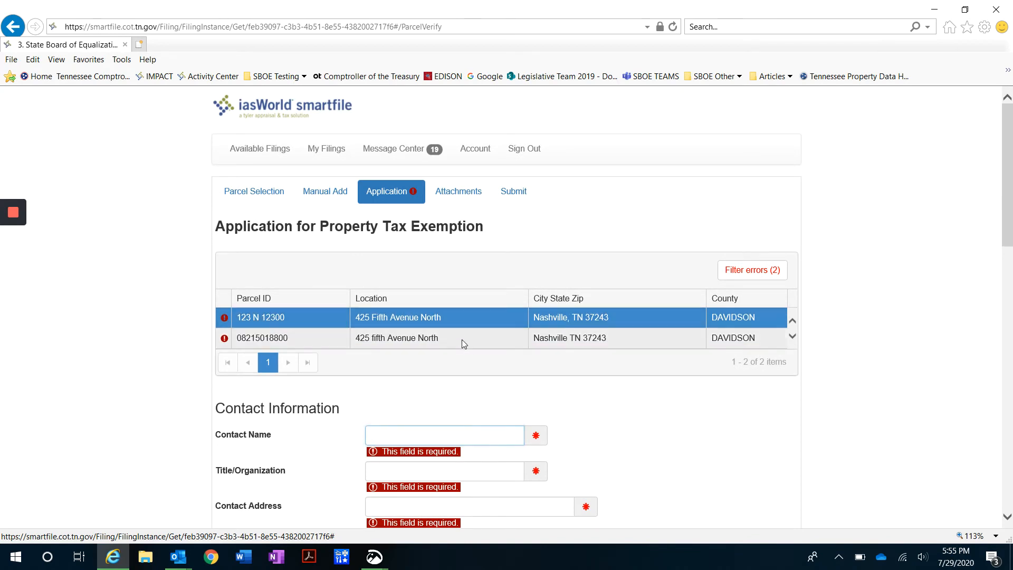
{"action": "left_click", "coordinate": [462, 341]}
{"action": "left_click", "coordinate": [463, 323]}
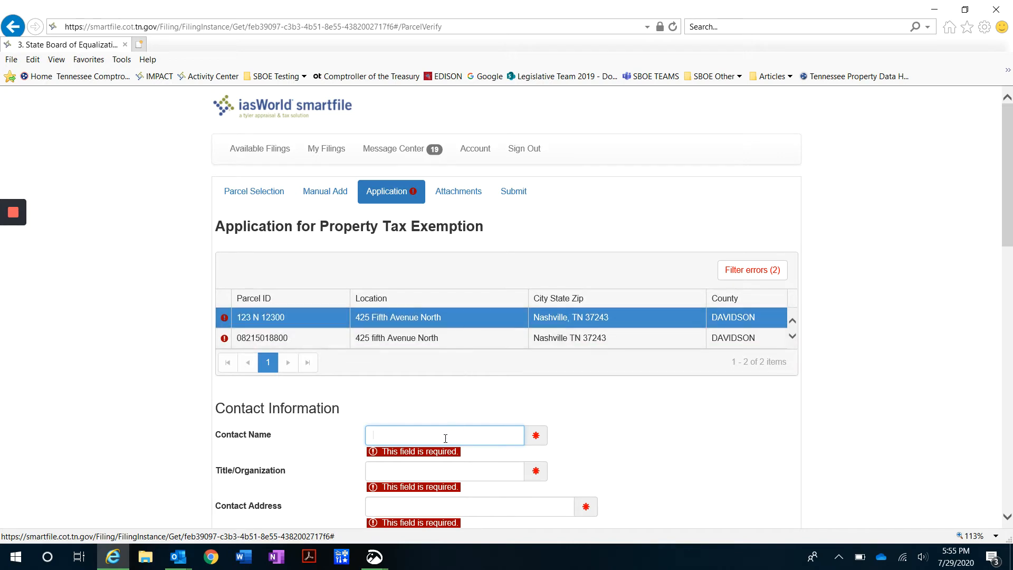
{"action": "scroll", "coordinate": [652, 437], "scroll_direction": "down", "scroll_amount": 3}
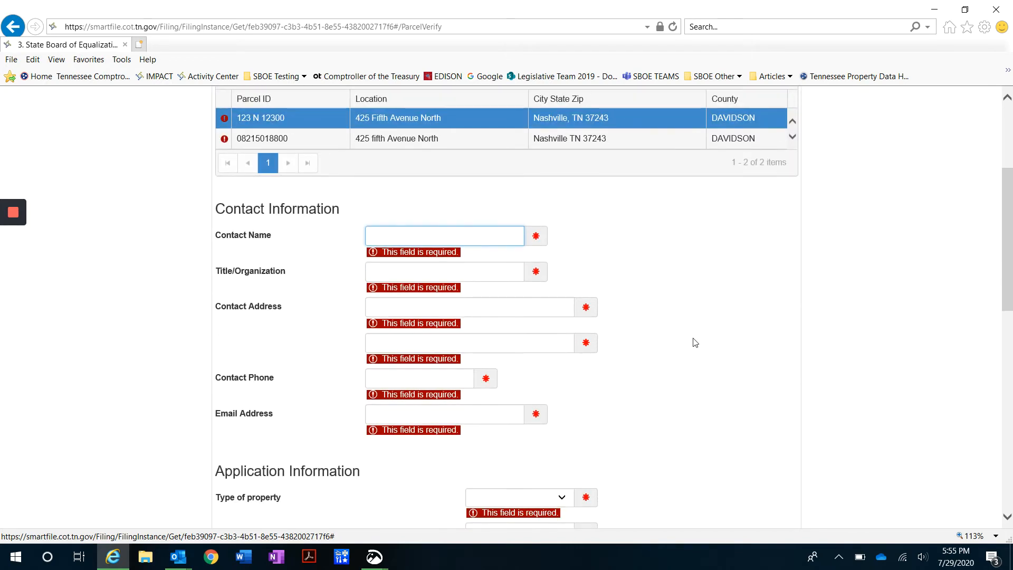
{"action": "scroll", "coordinate": [694, 342], "scroll_direction": "down", "scroll_amount": 2}
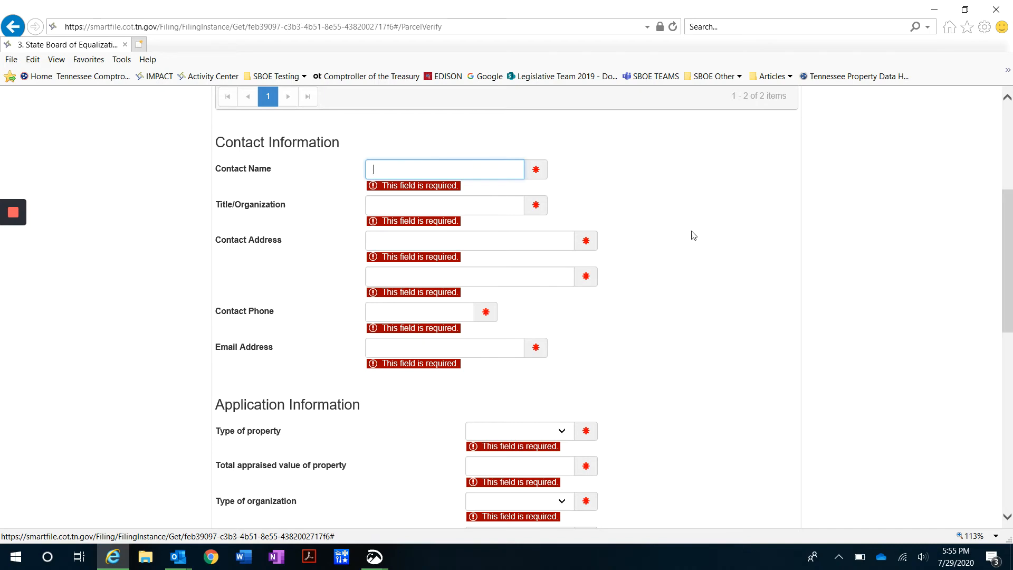
{"action": "scroll", "coordinate": [689, 234], "scroll_direction": "down", "scroll_amount": 3}
{"action": "scroll", "coordinate": [540, 194], "scroll_direction": "up", "scroll_amount": 1}
{"action": "left_click", "coordinate": [478, 141]}
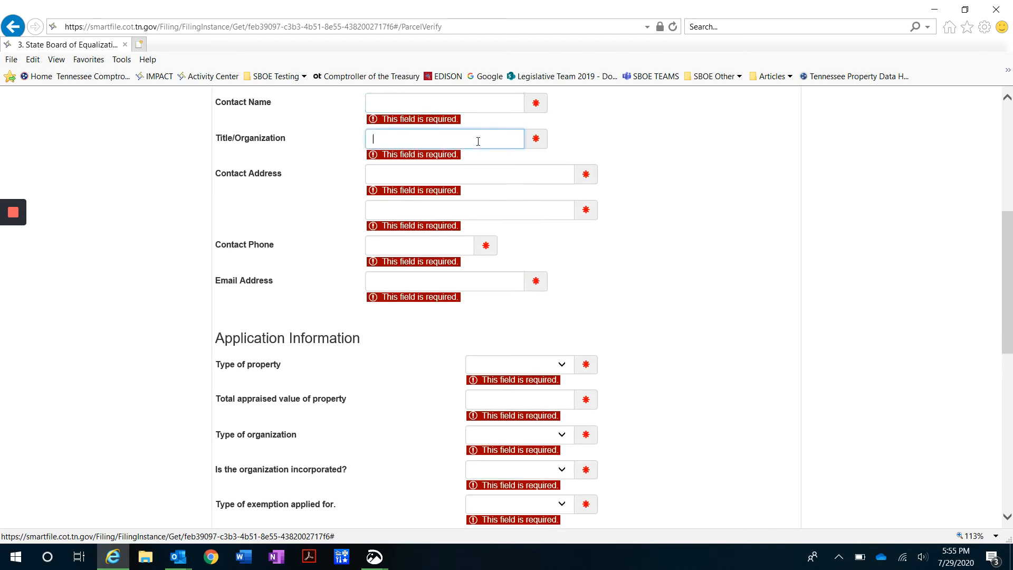
{"action": "left_click", "coordinate": [473, 168]}
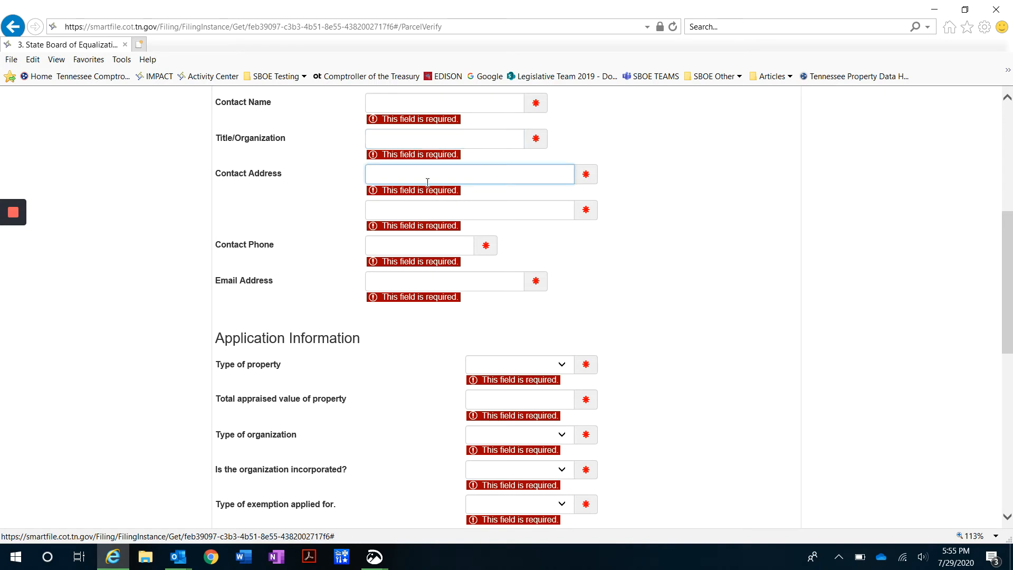
{"action": "left_click", "coordinate": [406, 251]}
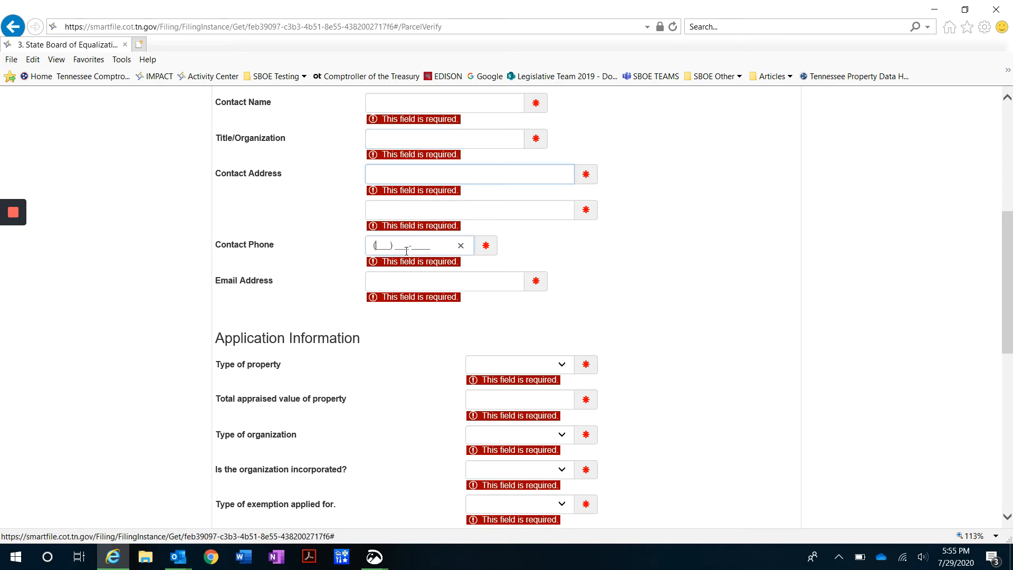
{"action": "left_click", "coordinate": [416, 279]}
{"action": "left_click", "coordinate": [289, 256]}
{"action": "scroll", "coordinate": [289, 256], "scroll_direction": "down", "scroll_amount": 4}
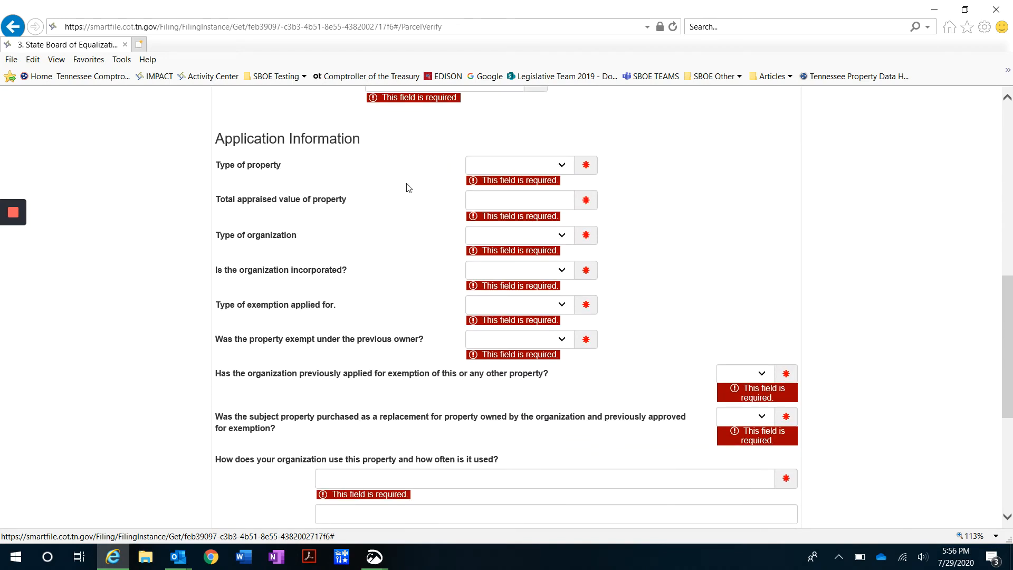
Set Type of property to Tangible Personal, changing it from Real Property
{"action": "left_click", "coordinate": [553, 169]}
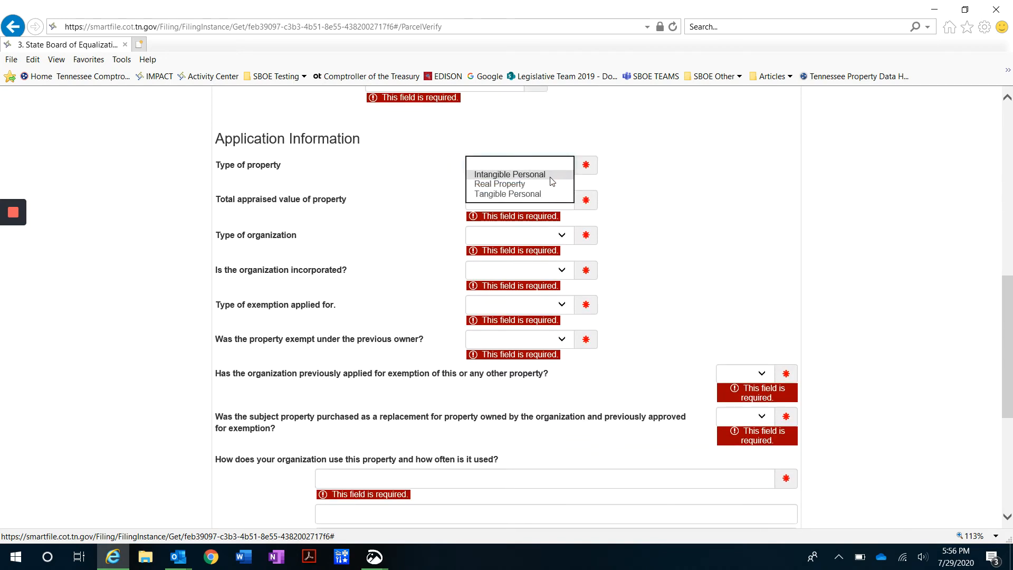
{"action": "left_click", "coordinate": [549, 184]}
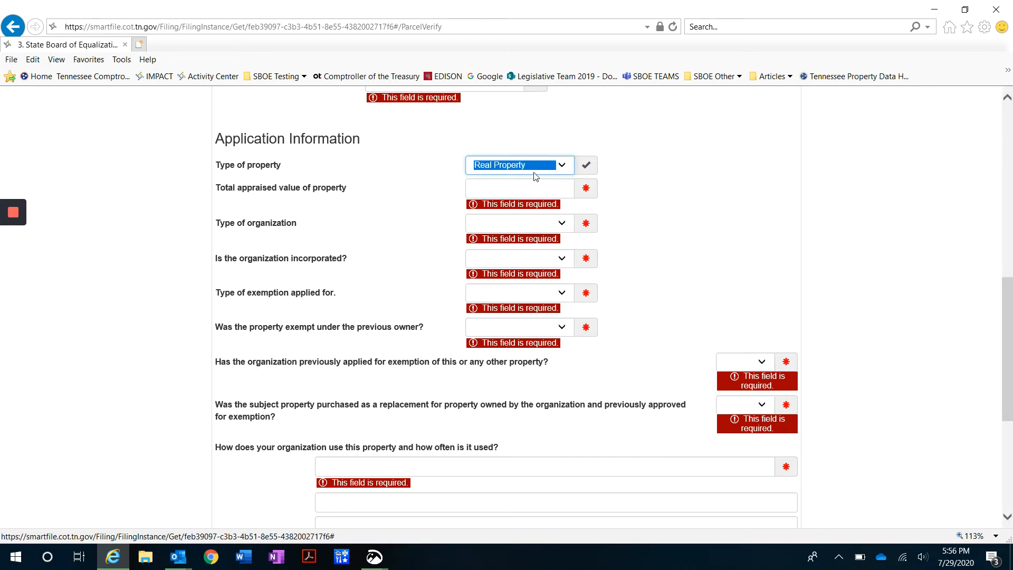
{"action": "left_click", "coordinate": [548, 166]}
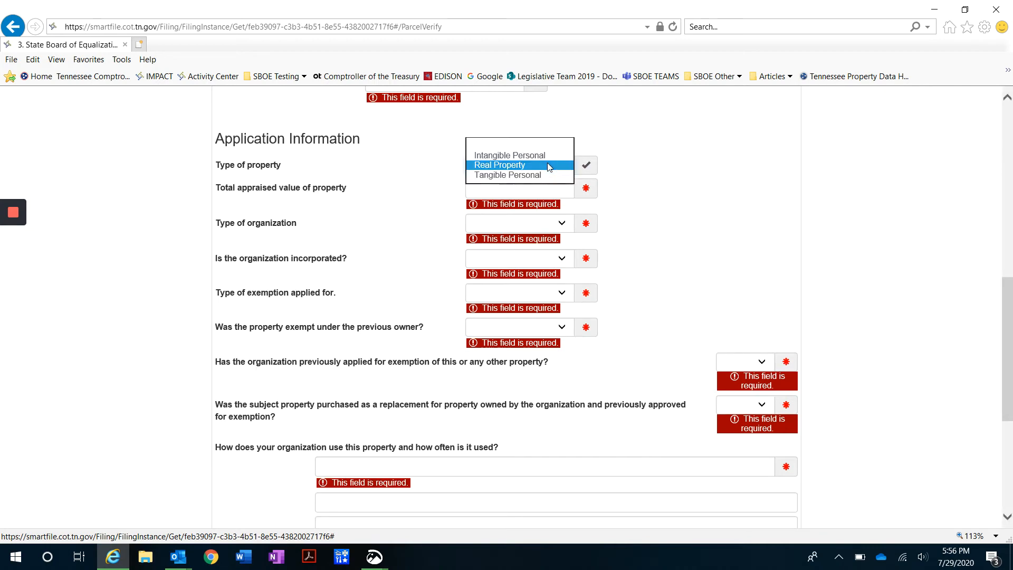
{"action": "left_click", "coordinate": [501, 175]}
{"action": "left_click", "coordinate": [413, 181]}
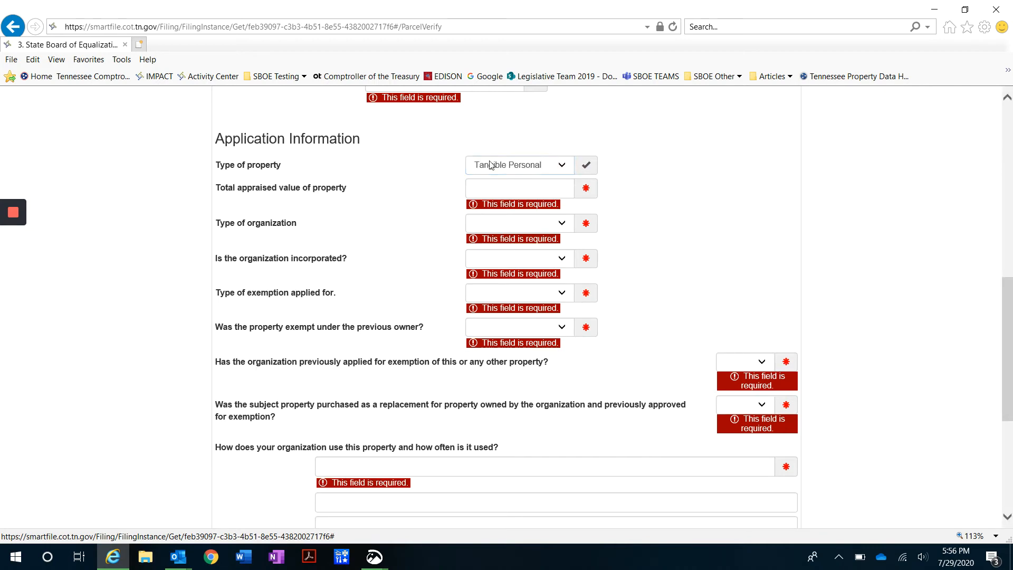
{"action": "left_click", "coordinate": [529, 194]}
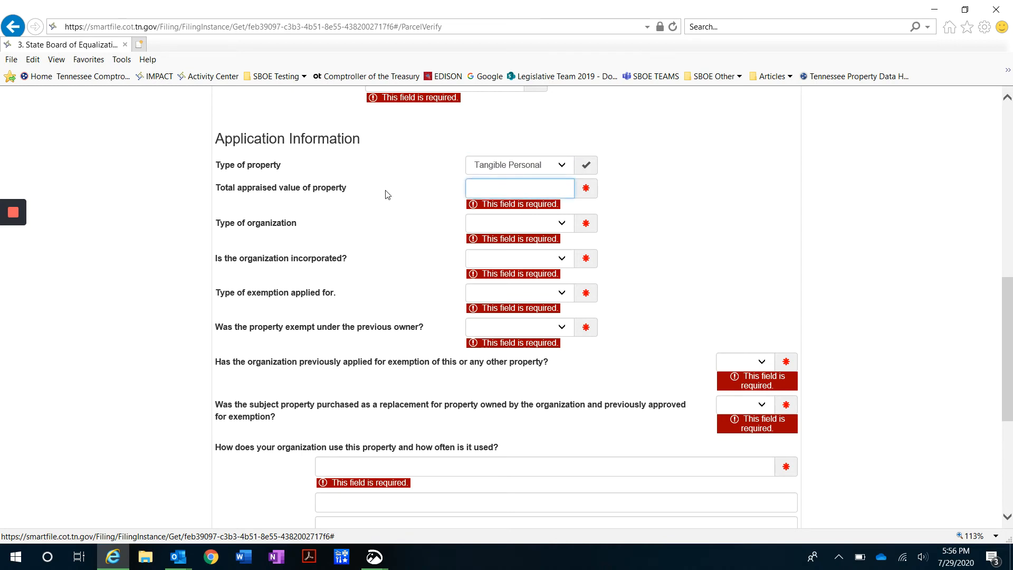
{"action": "scroll", "coordinate": [421, 239], "scroll_direction": "down", "scroll_amount": 1}
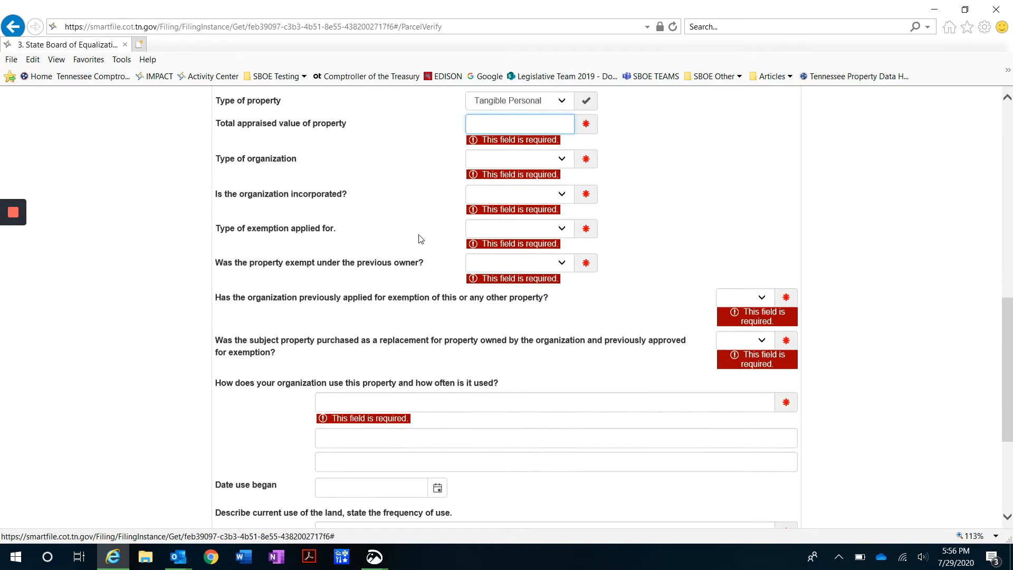
Choose Educational as the organization type and answer Yes to incorporated
{"action": "left_click", "coordinate": [537, 158]}
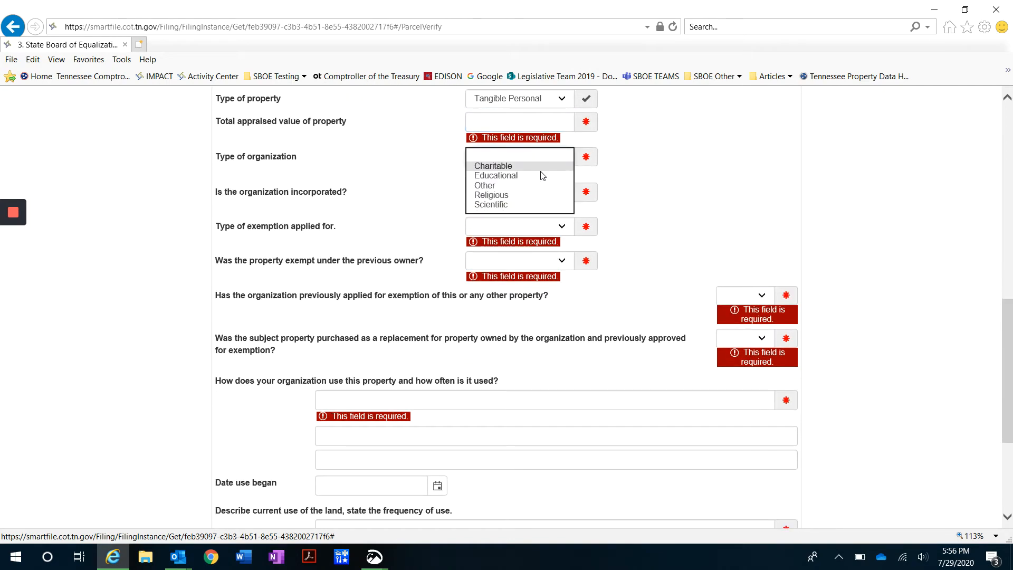
{"action": "left_click", "coordinate": [540, 174]}
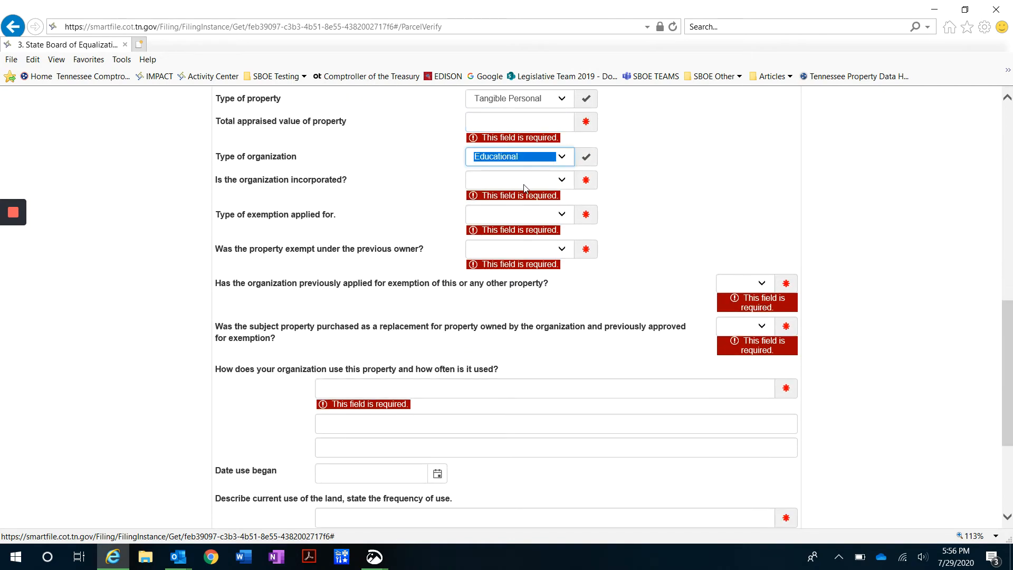
{"action": "left_click", "coordinate": [525, 184]}
{"action": "left_click", "coordinate": [521, 198]}
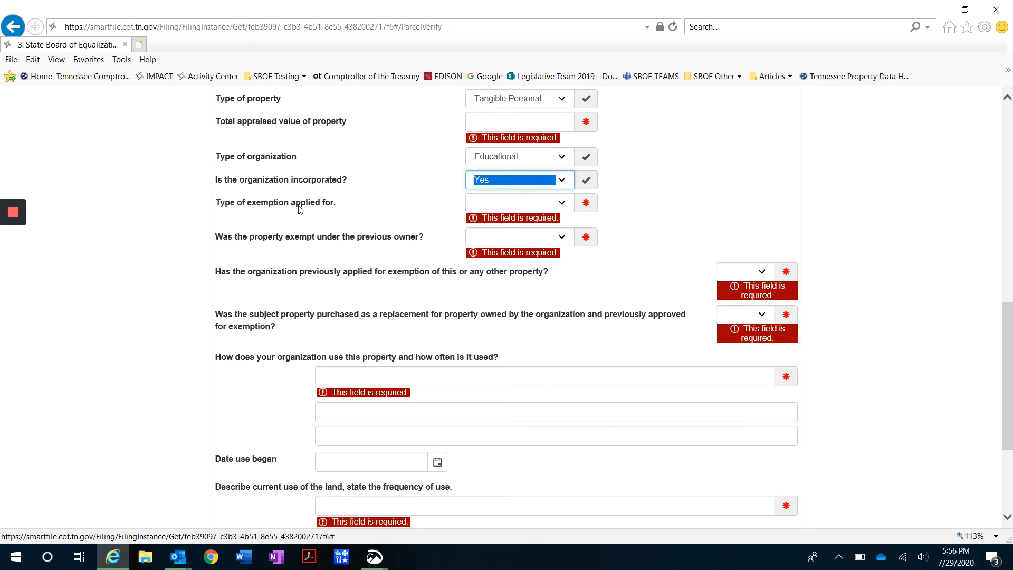
{"action": "left_click", "coordinate": [530, 206]}
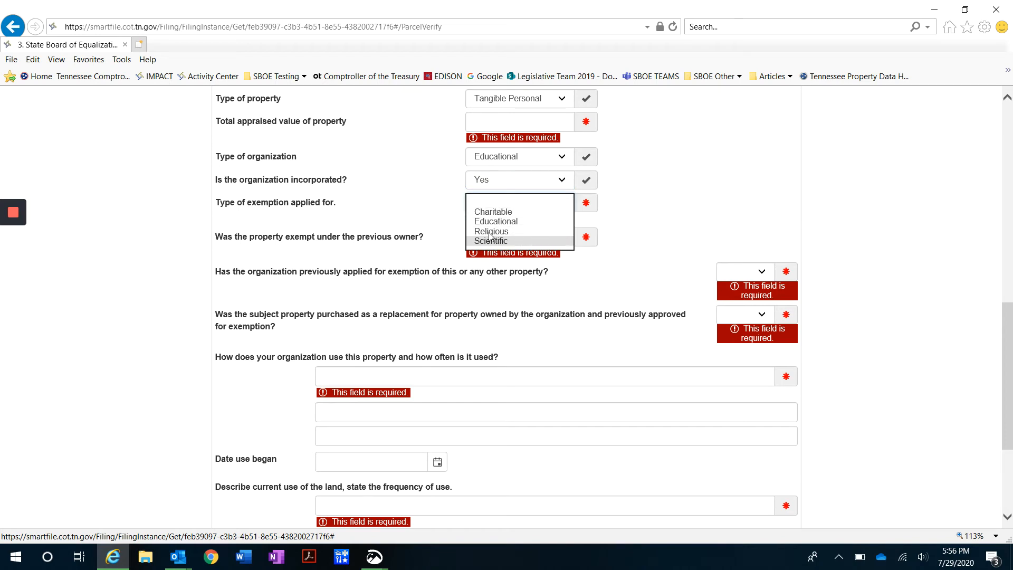
{"action": "left_click", "coordinate": [401, 217]}
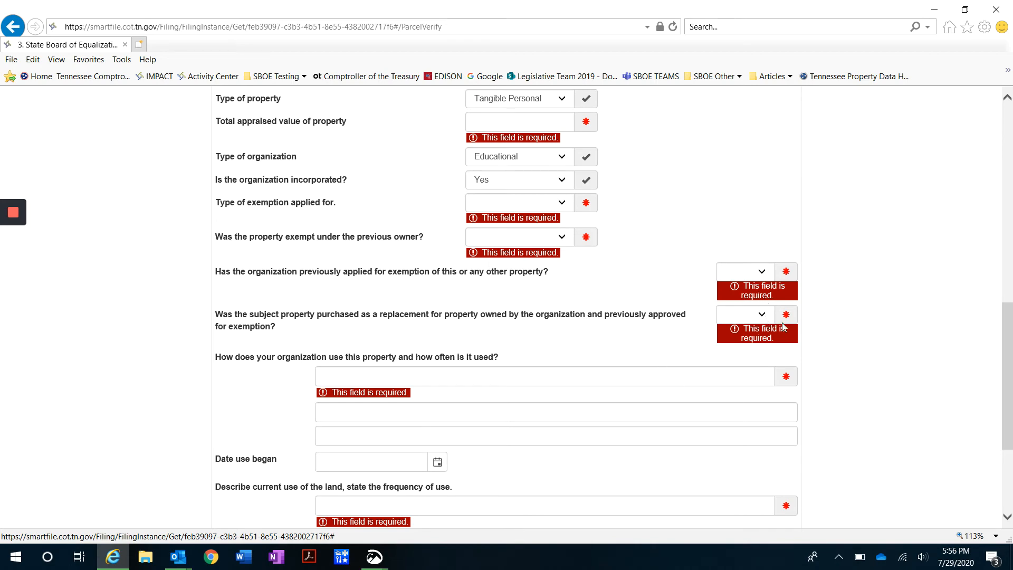
Select the current land use description field and review the rest of the form
{"action": "scroll", "coordinate": [603, 287], "scroll_direction": "down", "scroll_amount": 3}
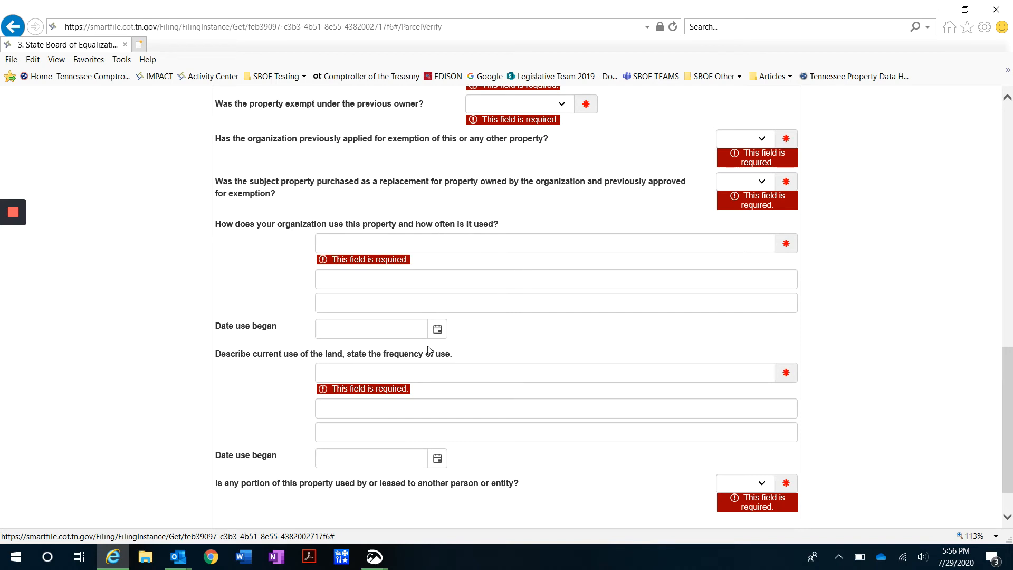
{"action": "left_click", "coordinate": [346, 372]}
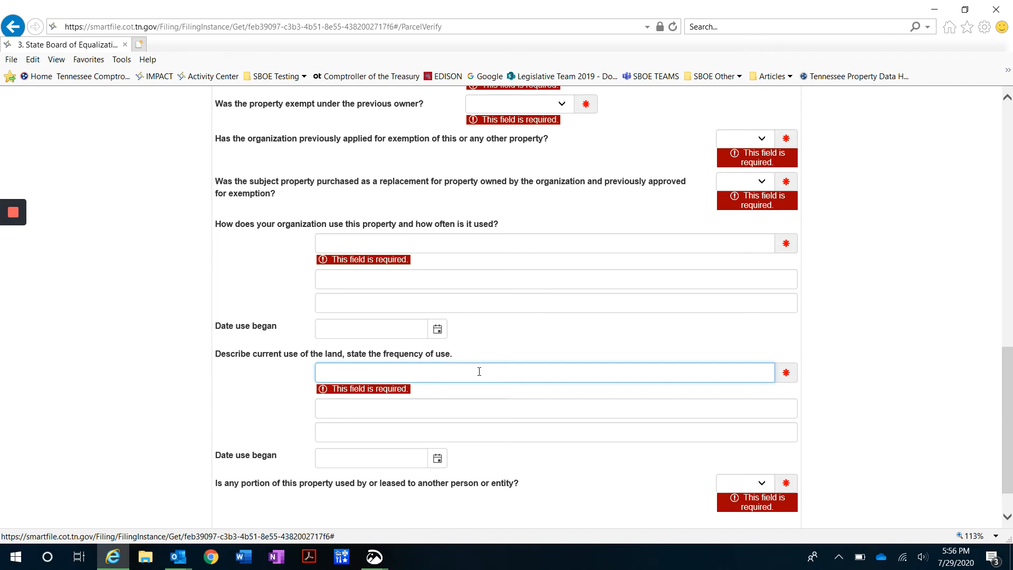
{"action": "scroll", "coordinate": [666, 389], "scroll_direction": "down", "scroll_amount": 2}
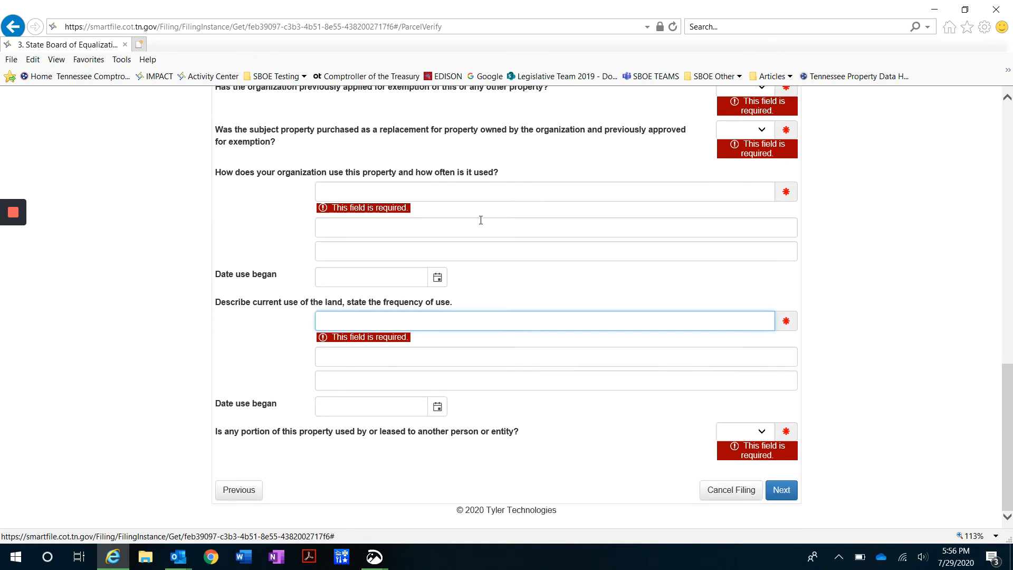
{"action": "scroll", "coordinate": [583, 317], "scroll_direction": "up", "scroll_amount": 15}
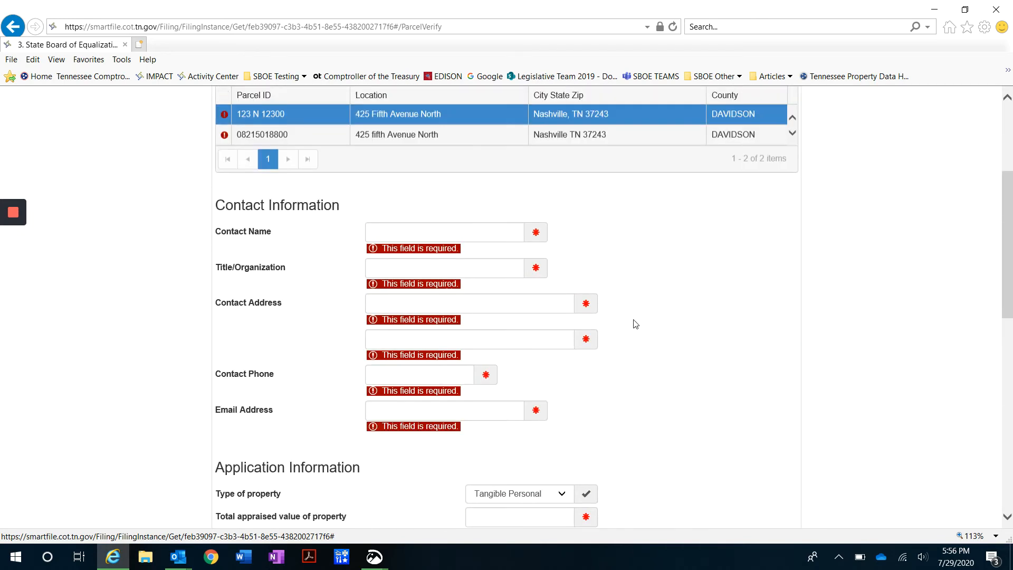
{"action": "scroll", "coordinate": [640, 326], "scroll_direction": "down", "scroll_amount": 2}
{"action": "scroll", "coordinate": [581, 264], "scroll_direction": "up", "scroll_amount": 3}
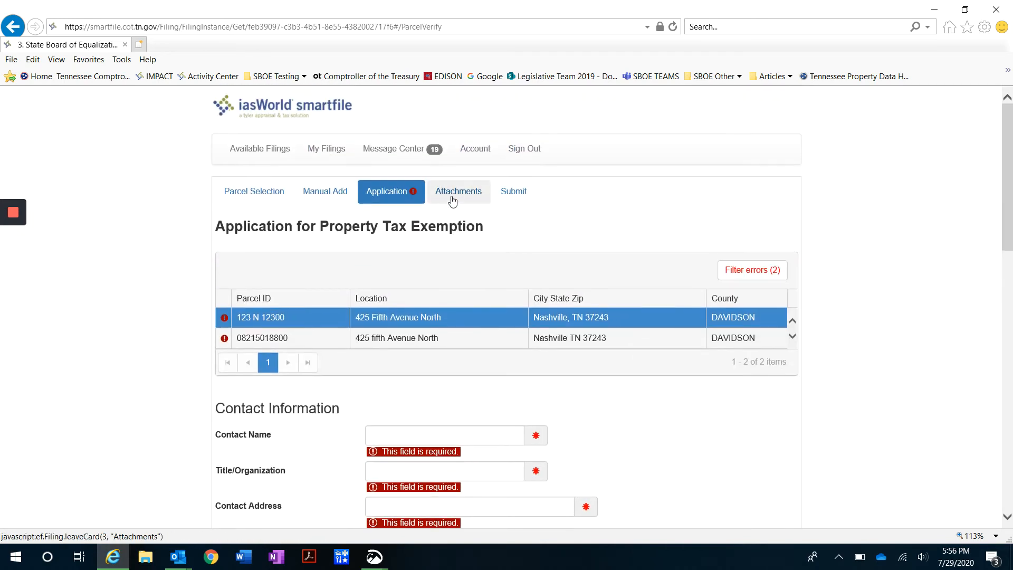
Go to Attachments, leaving the missing required fields for later
{"action": "left_click", "coordinate": [452, 199]}
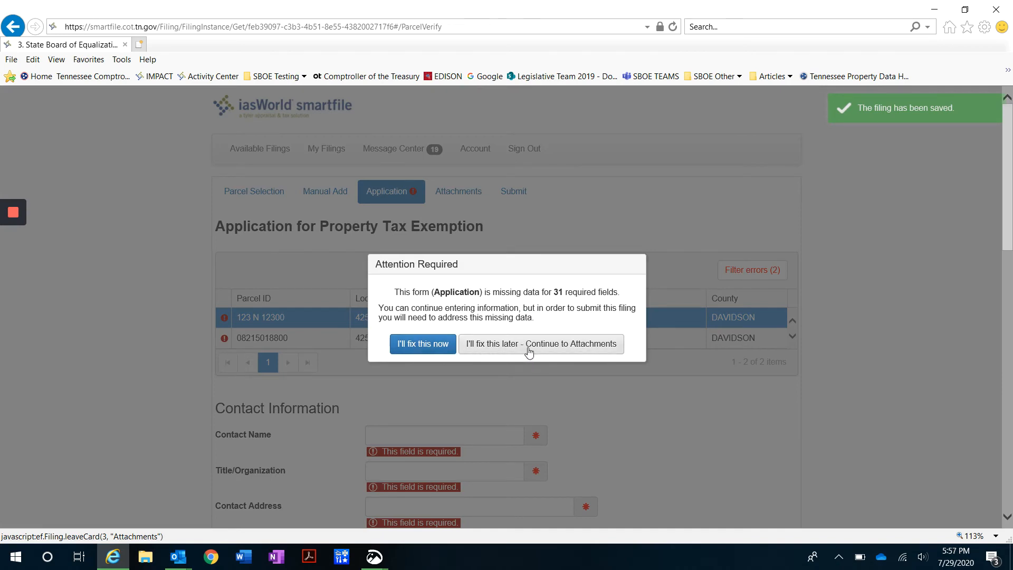
{"action": "left_click", "coordinate": [530, 352]}
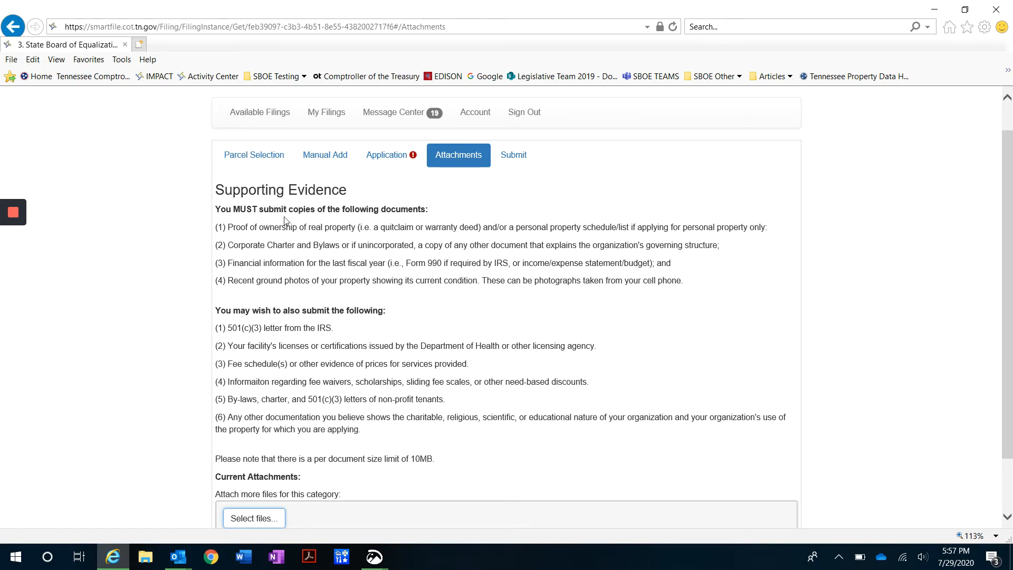
{"action": "triple_click", "coordinate": [244, 194]}
{"action": "scroll", "coordinate": [353, 341], "scroll_direction": "down", "scroll_amount": 3}
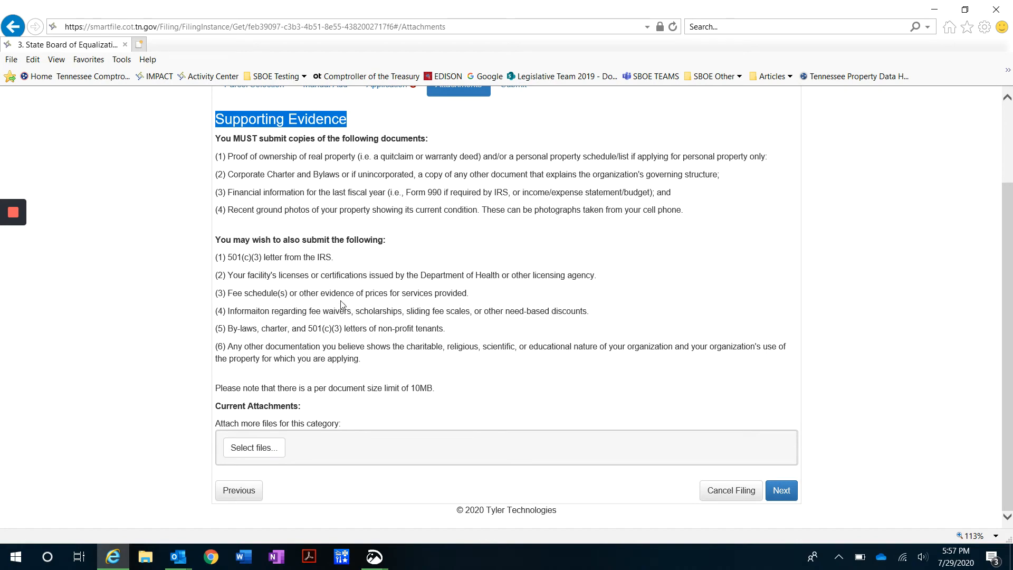
{"action": "scroll", "coordinate": [341, 305], "scroll_direction": "up", "scroll_amount": 2}
{"action": "scroll", "coordinate": [306, 276], "scroll_direction": "down", "scroll_amount": 2}
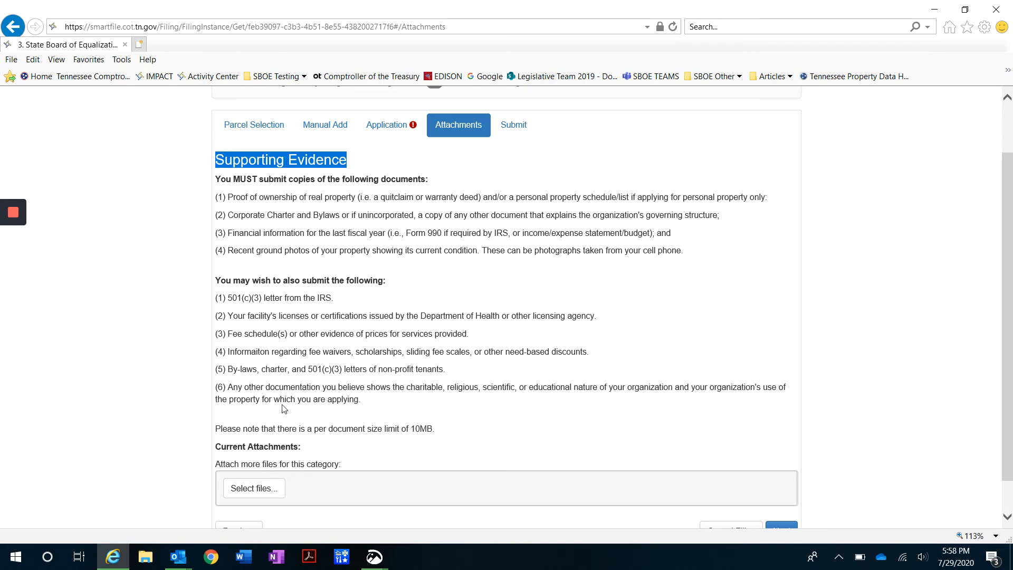
{"action": "scroll", "coordinate": [534, 192], "scroll_direction": "up", "scroll_amount": 2}
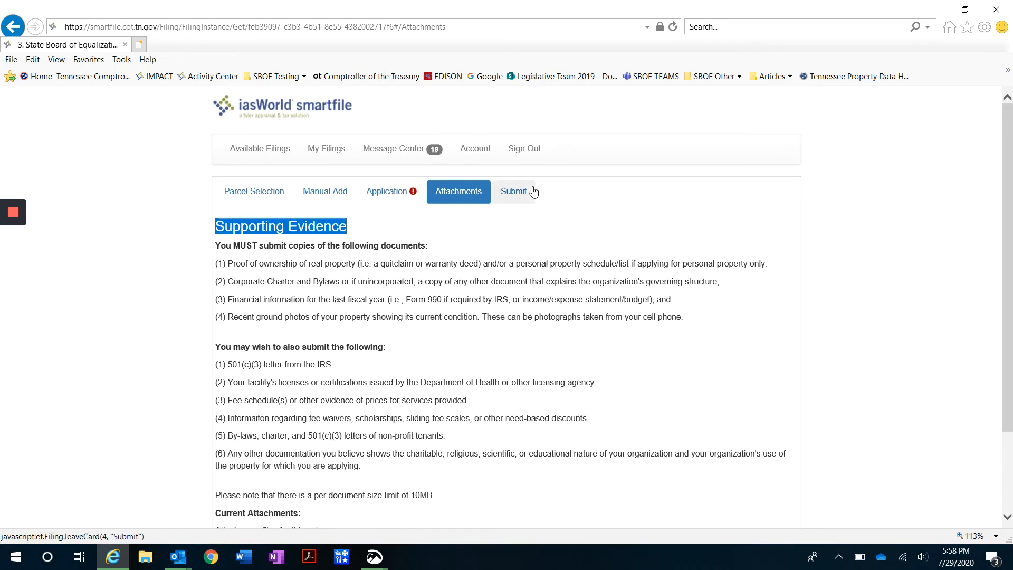
Submit the exemption filing with its $30 fee and confirm with Yes
{"action": "left_click", "coordinate": [521, 195]}
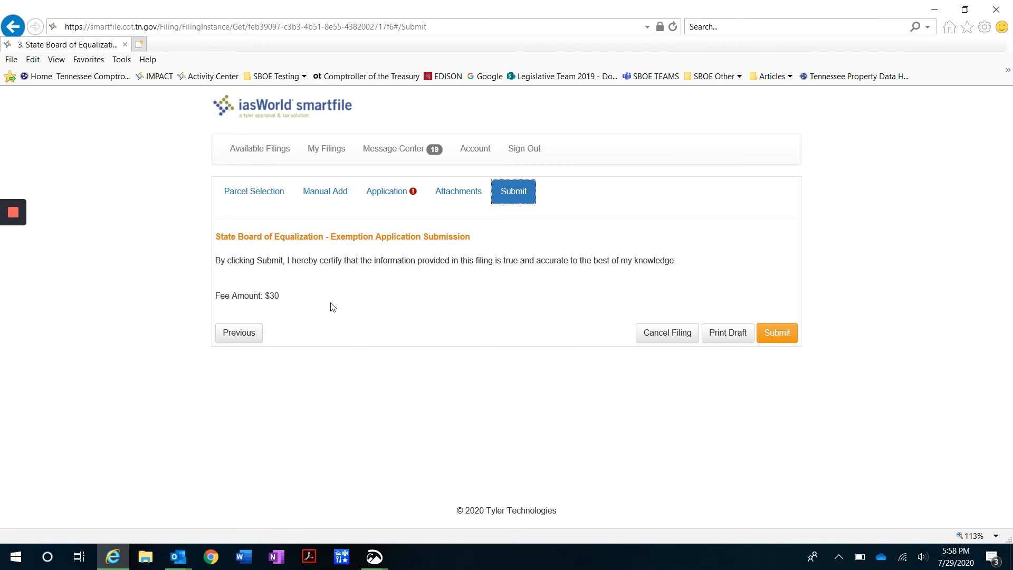
{"action": "left_click_drag", "start_coordinate": [303, 297], "coordinate": [266, 299]}
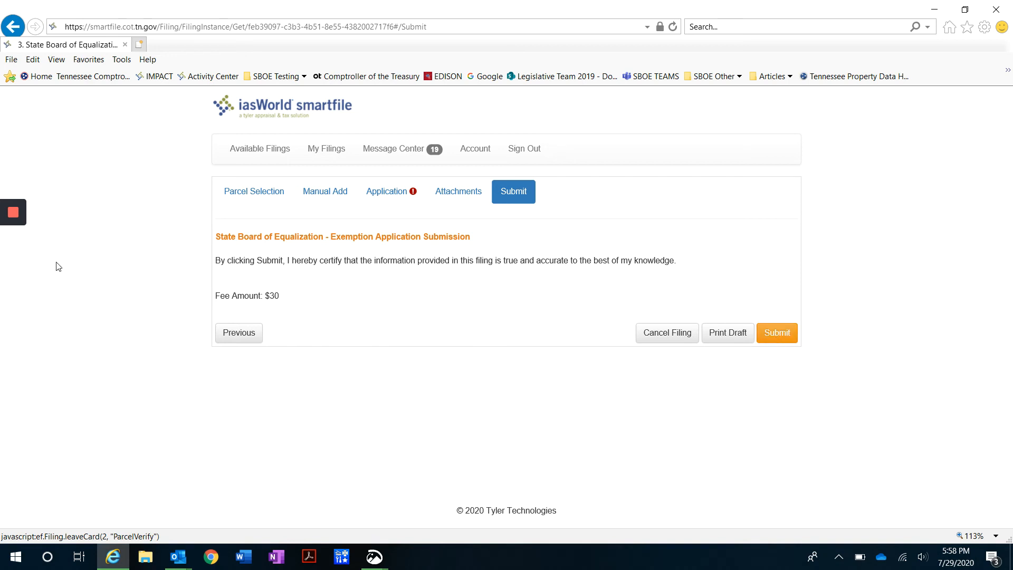
{"action": "mouse_move", "coordinate": [20, 234]}
{"action": "left_click", "coordinate": [13, 266]}
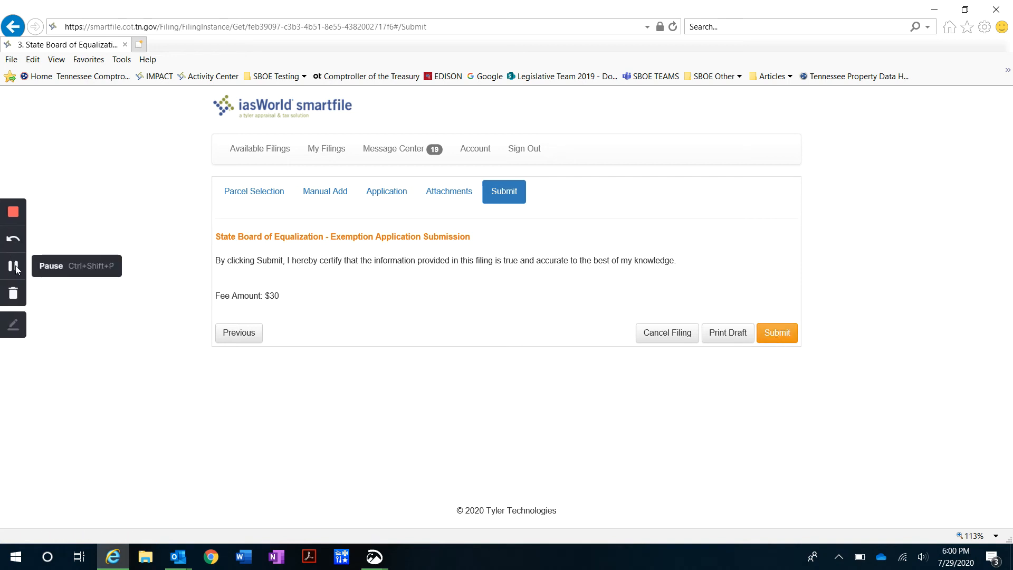
{"action": "left_click", "coordinate": [785, 335]}
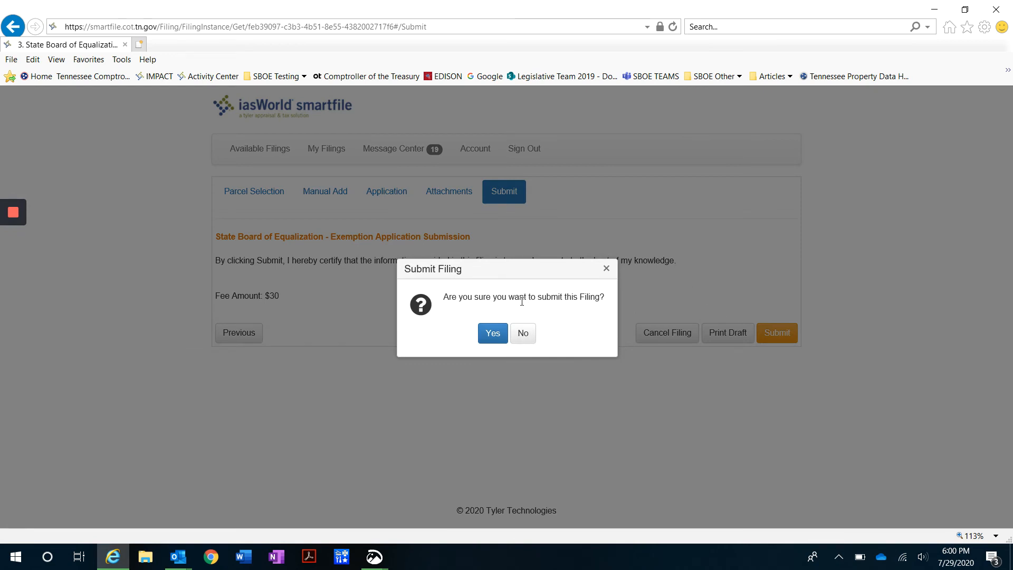
{"action": "left_click", "coordinate": [490, 340]}
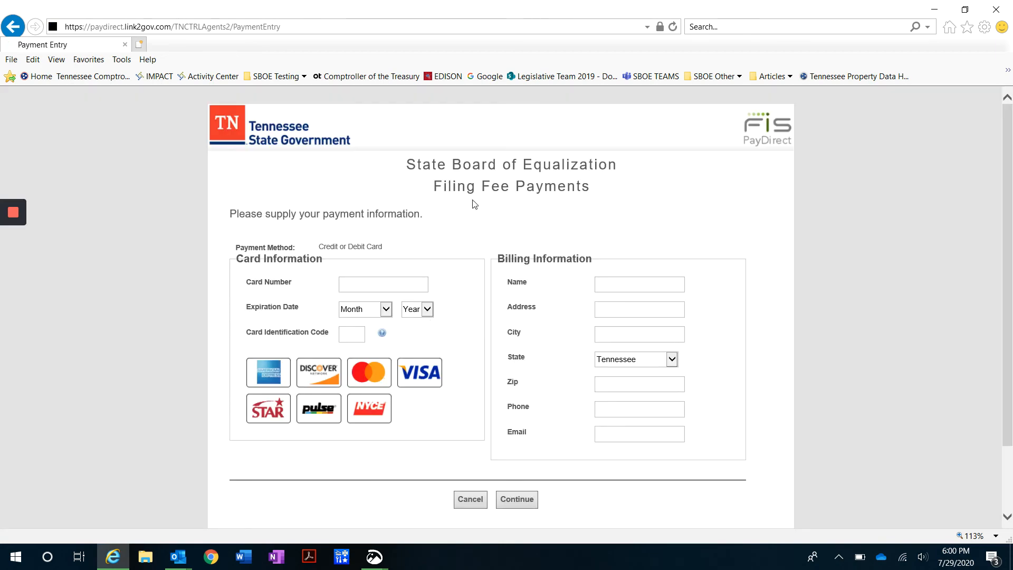
Go through the card and billing details form for the $120.00 filing fee
{"action": "scroll", "coordinate": [473, 210], "scroll_direction": "down", "scroll_amount": 1}
{"action": "scroll", "coordinate": [467, 261], "scroll_direction": "down", "scroll_amount": 1}
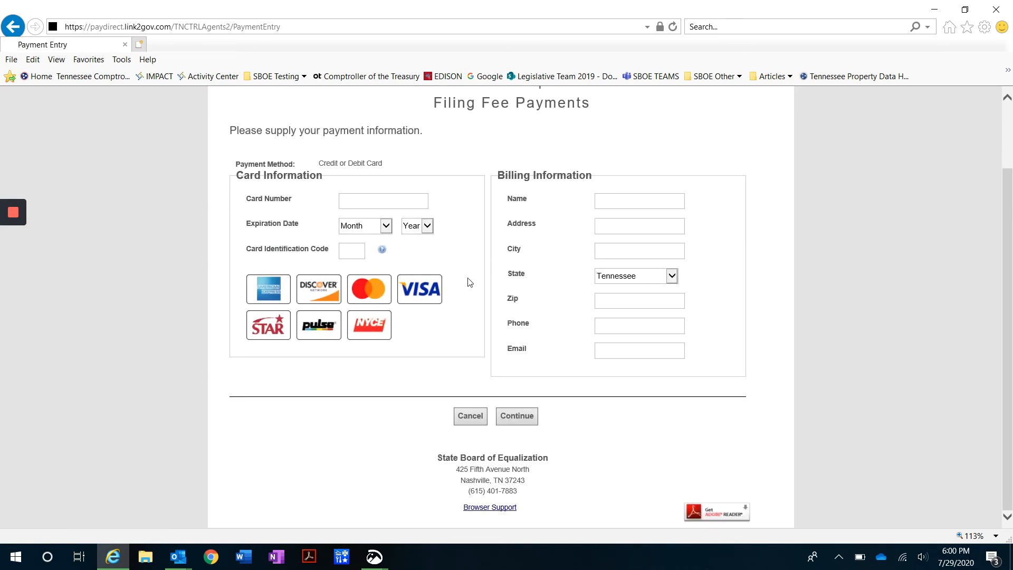
{"action": "scroll", "coordinate": [474, 302], "scroll_direction": "up", "scroll_amount": 1}
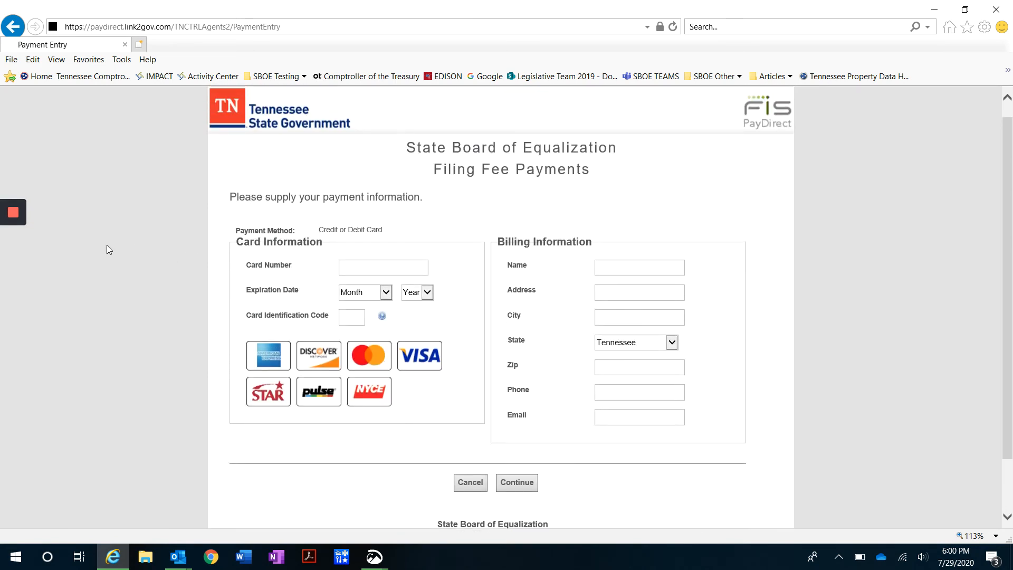
{"action": "scroll", "coordinate": [494, 368], "scroll_direction": "down", "scroll_amount": 1}
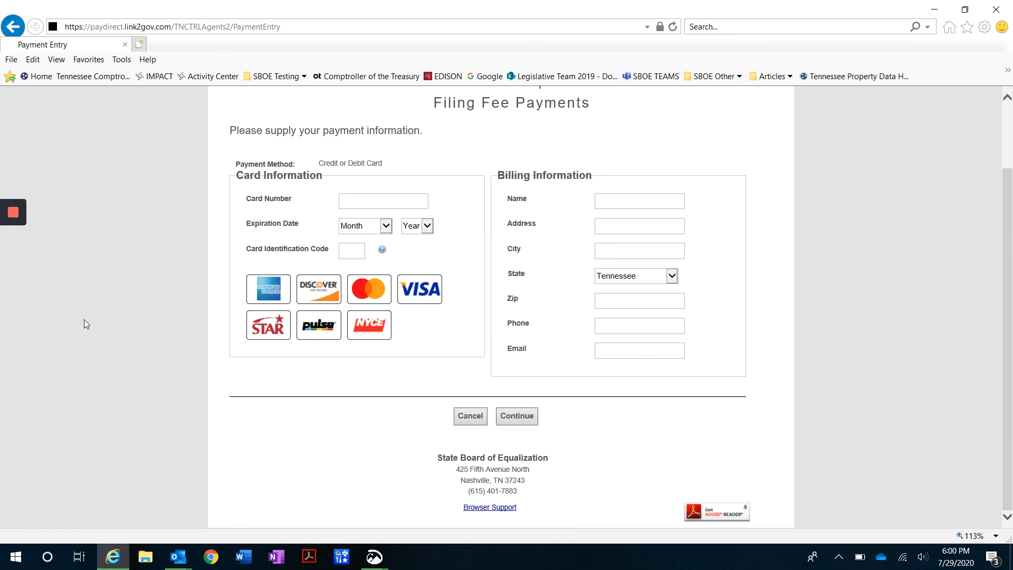
{"action": "mouse_move", "coordinate": [21, 314]}
{"action": "left_click", "coordinate": [14, 266]}
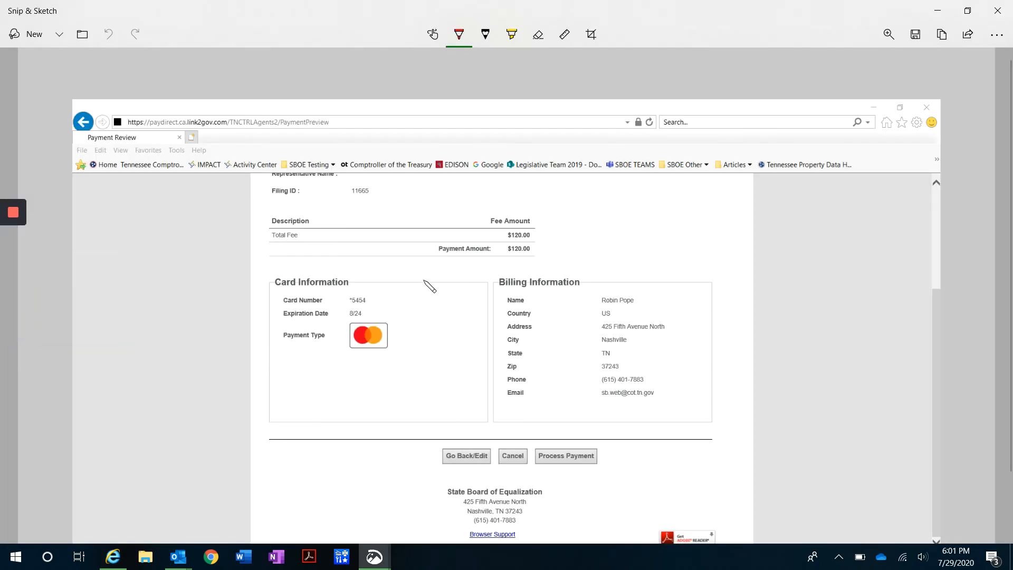
Check the $120.00 Payment Review screenshot, then return to the browser to process payment
{"action": "scroll", "coordinate": [637, 437], "scroll_direction": "down", "scroll_amount": 2}
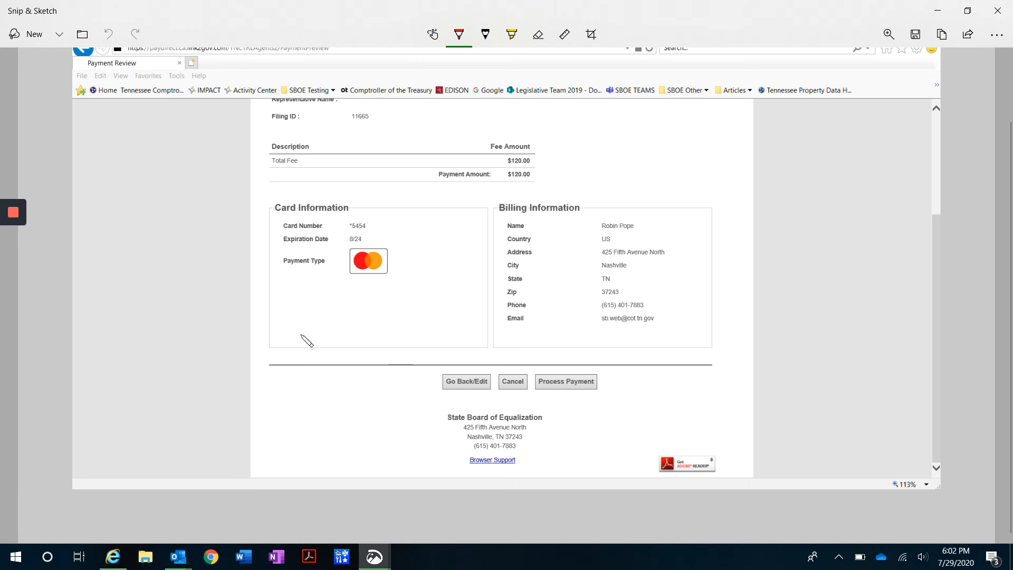
{"action": "mouse_move", "coordinate": [17, 285]}
{"action": "left_click", "coordinate": [5, 266]}
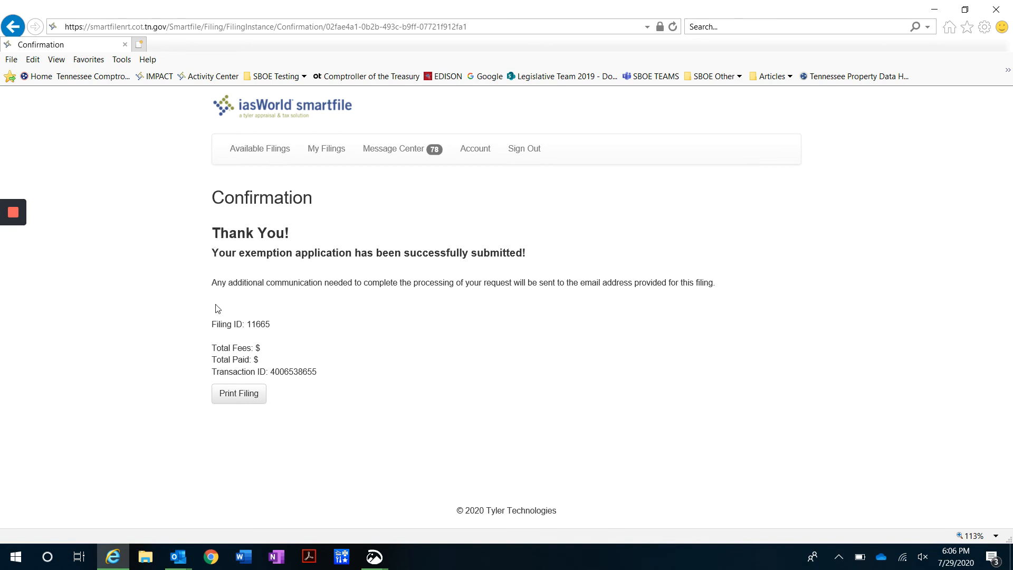
{"action": "left_click_drag", "start_coordinate": [213, 325], "coordinate": [281, 326]}
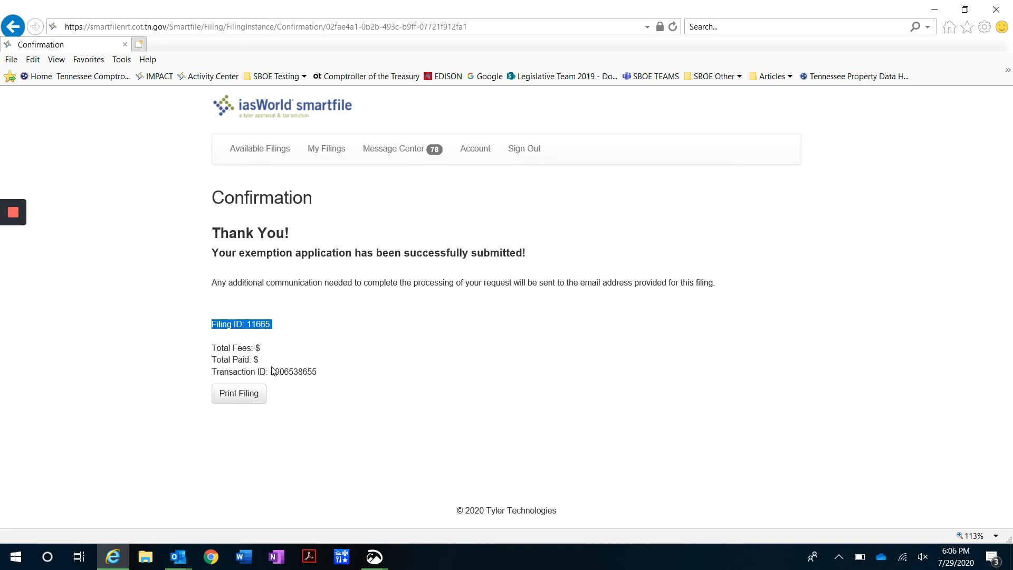
{"action": "left_click_drag", "start_coordinate": [272, 371], "coordinate": [322, 371]}
{"action": "left_click", "coordinate": [371, 359]}
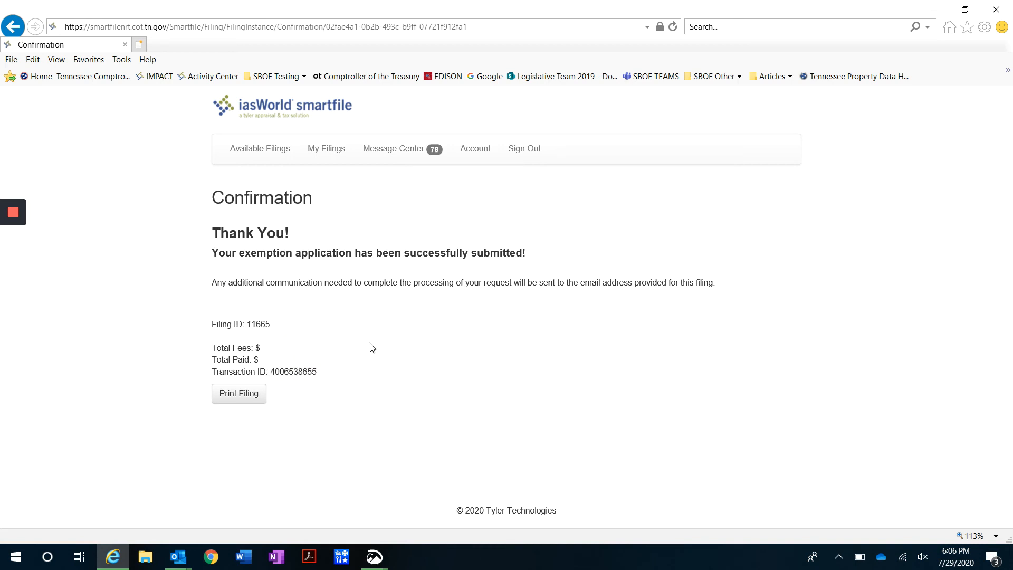
Print the filing and open My Filings
{"action": "left_click", "coordinate": [233, 397]}
{"action": "mouse_move", "coordinate": [4, 290]}
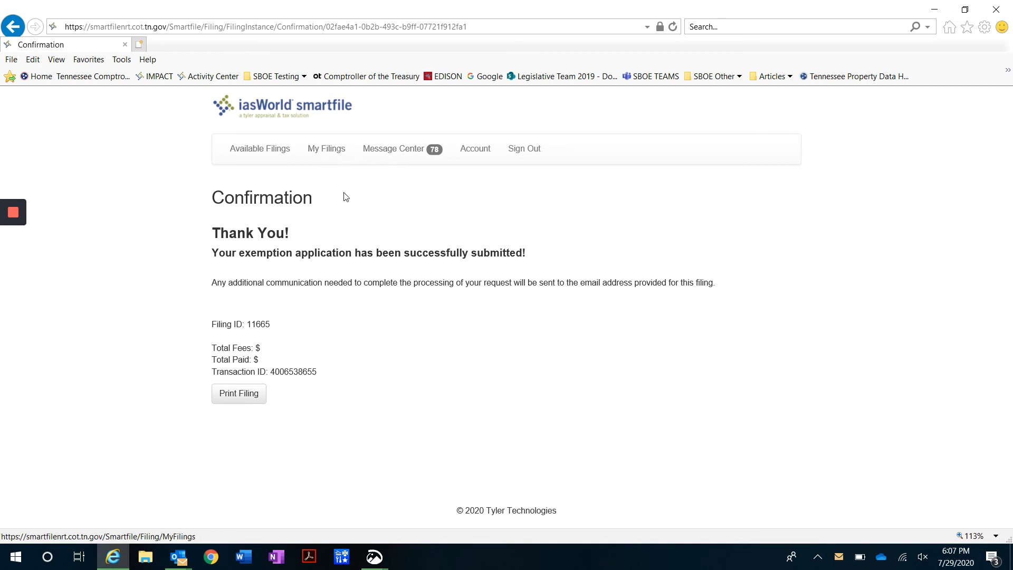
{"action": "left_click", "coordinate": [327, 153]}
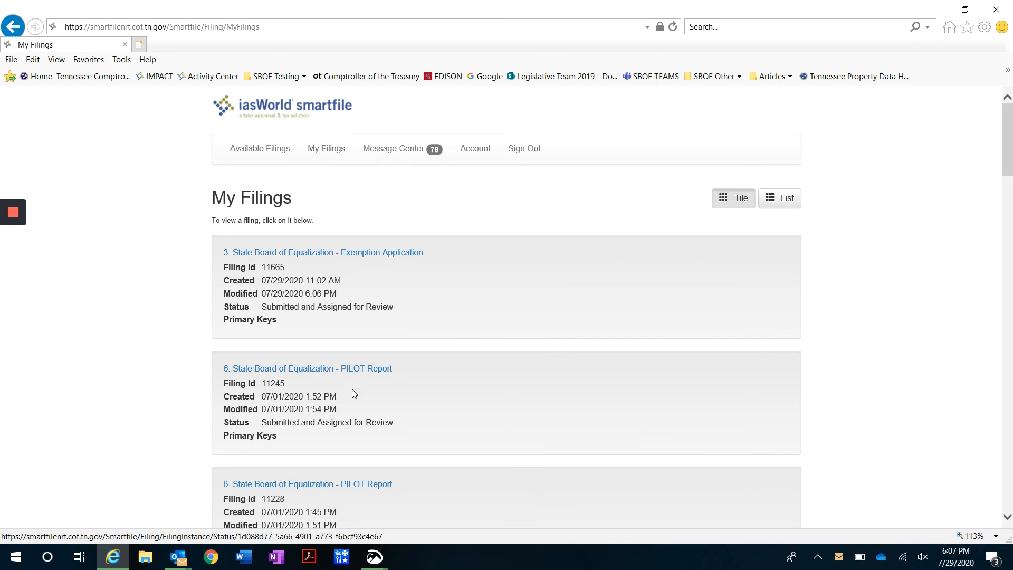
{"action": "scroll", "coordinate": [351, 396], "scroll_direction": "down", "scroll_amount": 2}
{"action": "scroll", "coordinate": [351, 411], "scroll_direction": "down", "scroll_amount": 3}
{"action": "scroll", "coordinate": [354, 391], "scroll_direction": "up", "scroll_amount": 5}
{"action": "left_click", "coordinate": [411, 153]}
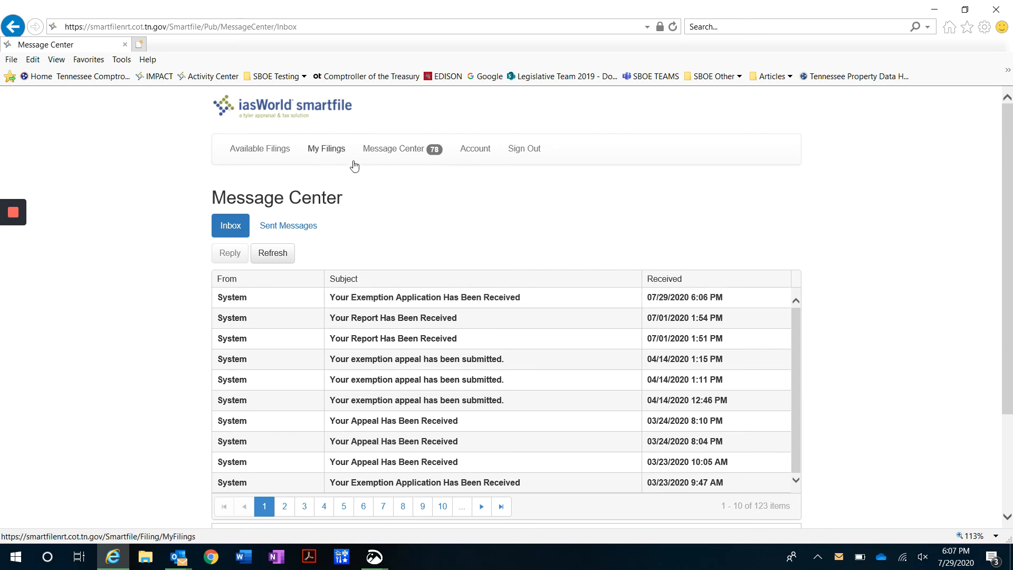
Open the Account page, then the Available Filings list
{"action": "left_click", "coordinate": [475, 153]}
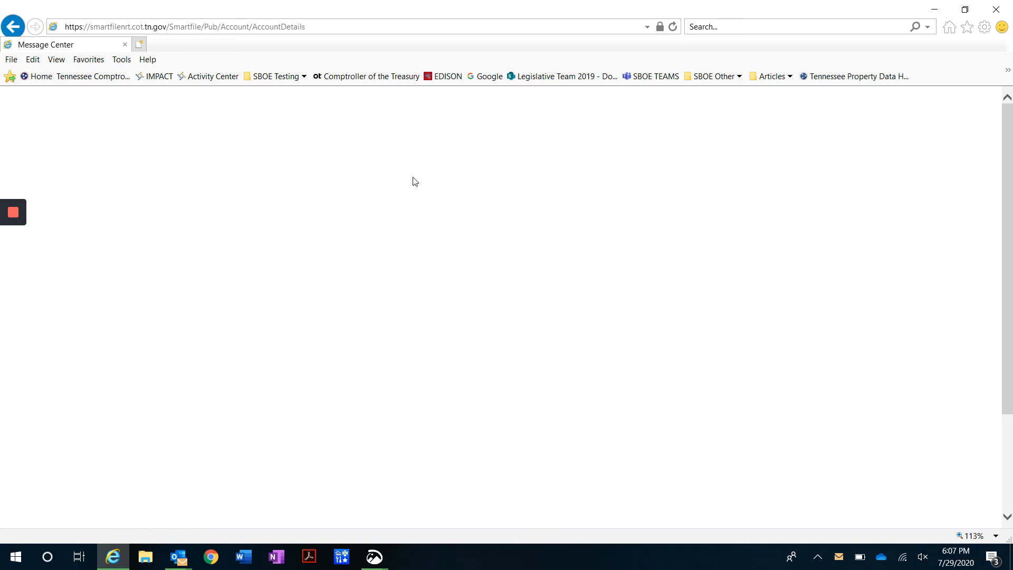
{"action": "left_click", "coordinate": [257, 157]}
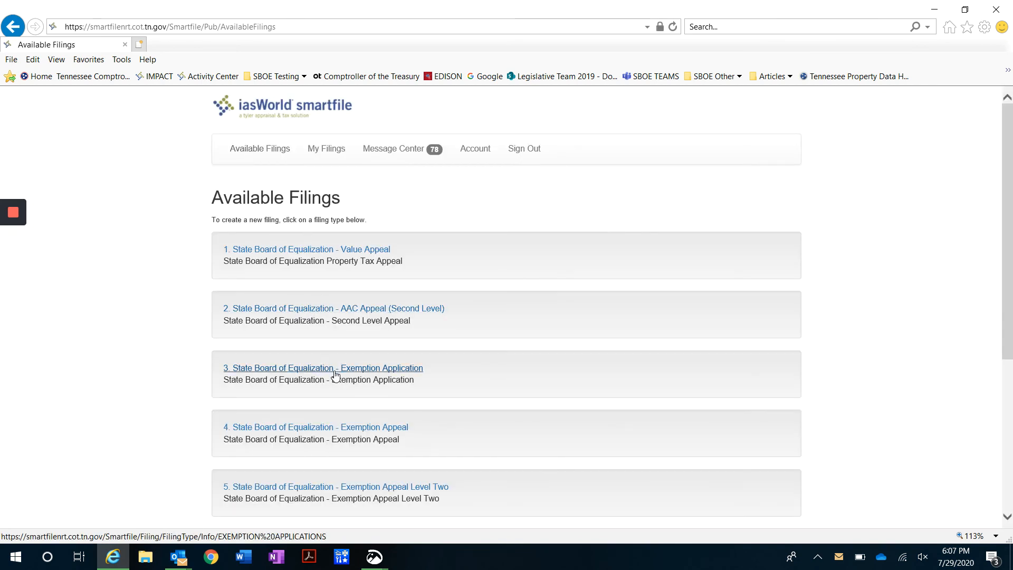
{"action": "left_click", "coordinate": [13, 277]}
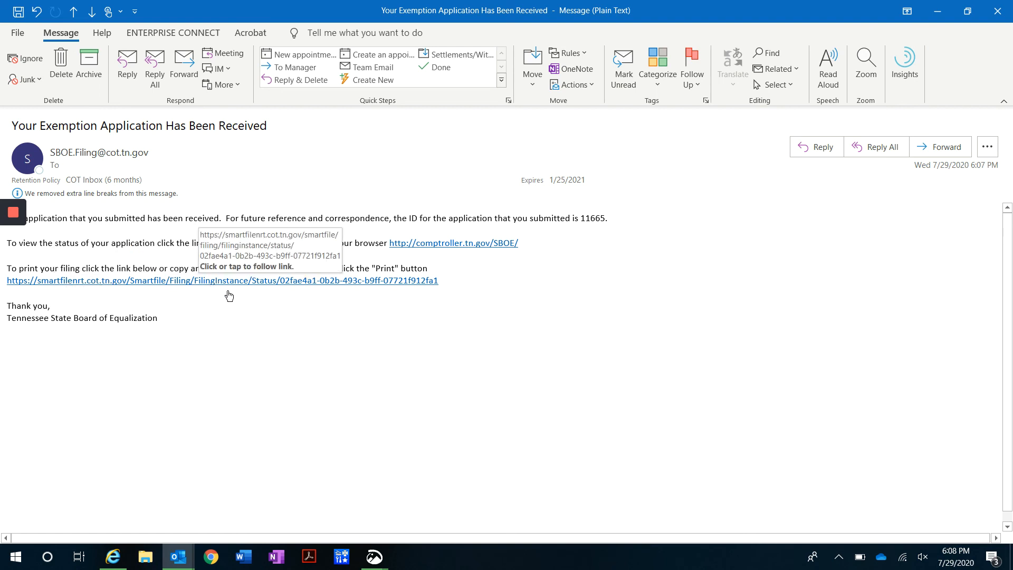
Follow the email's comptroller.tn.gov/SBOE link and open the SBOE Public Portal under Services
{"action": "left_click", "coordinate": [473, 247]}
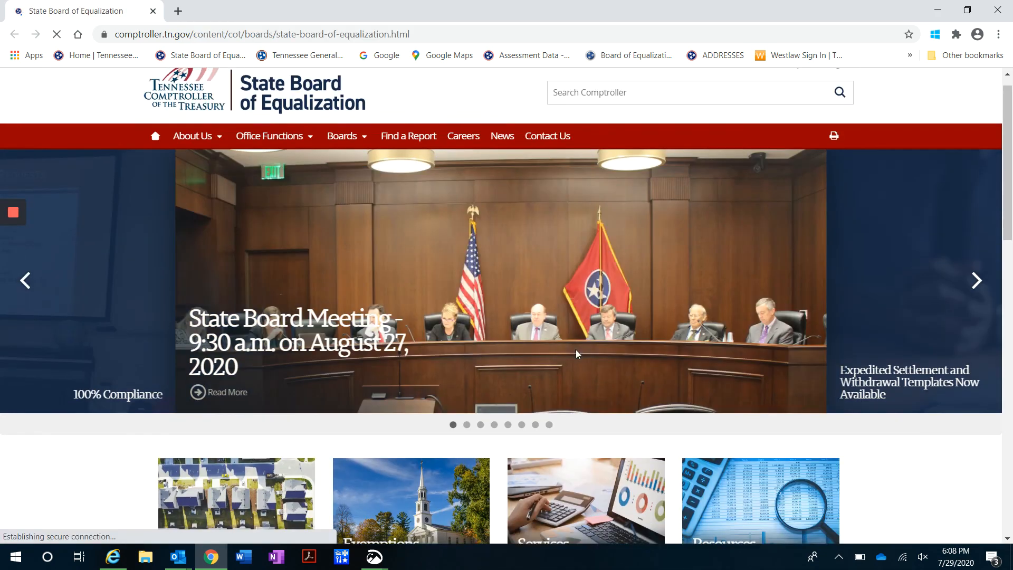
{"action": "scroll", "coordinate": [575, 349], "scroll_direction": "down", "scroll_amount": 2}
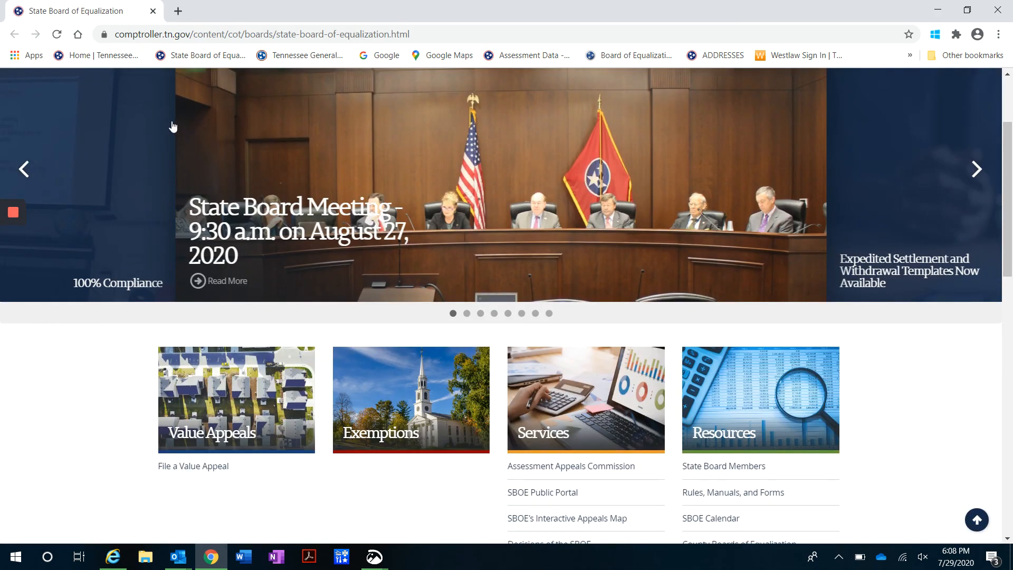
{"action": "scroll", "coordinate": [559, 396], "scroll_direction": "down", "scroll_amount": 1}
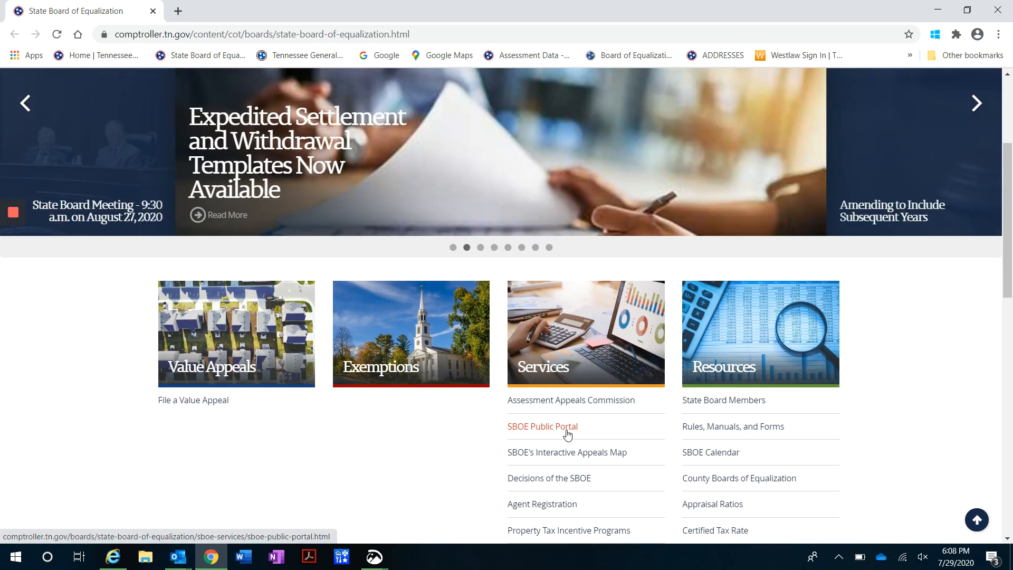
{"action": "left_click", "coordinate": [567, 433]}
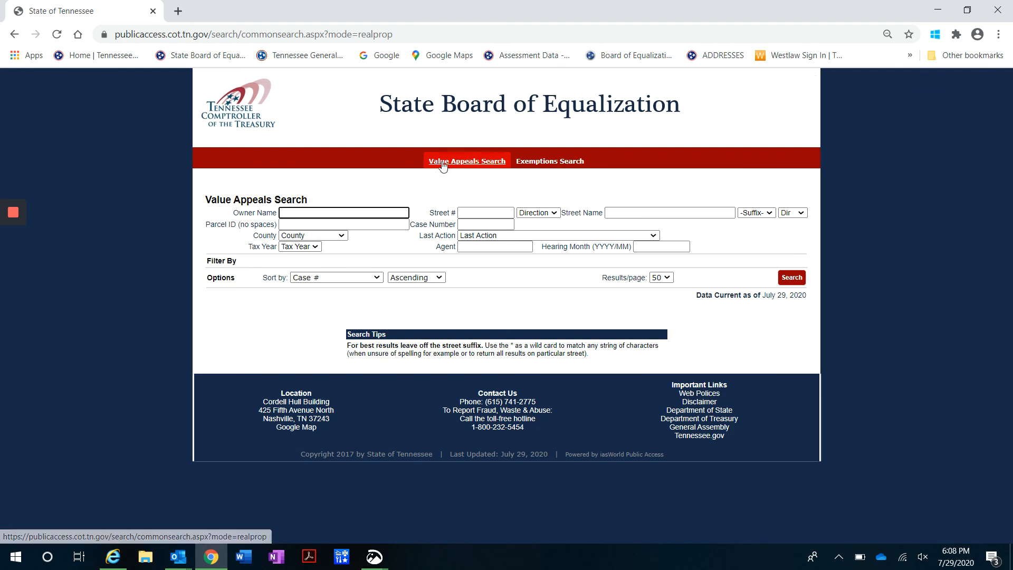
Show the Exemptions Search form's Owner Name and Parcel ID fields, then return to the Comptroller home page
{"action": "left_click", "coordinate": [578, 168]}
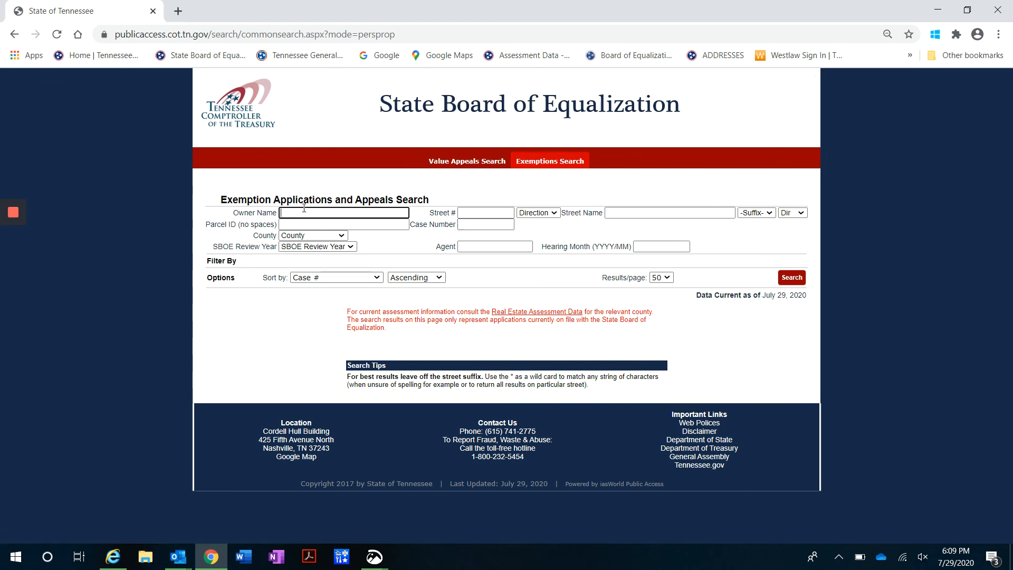
{"action": "left_click", "coordinate": [320, 212]}
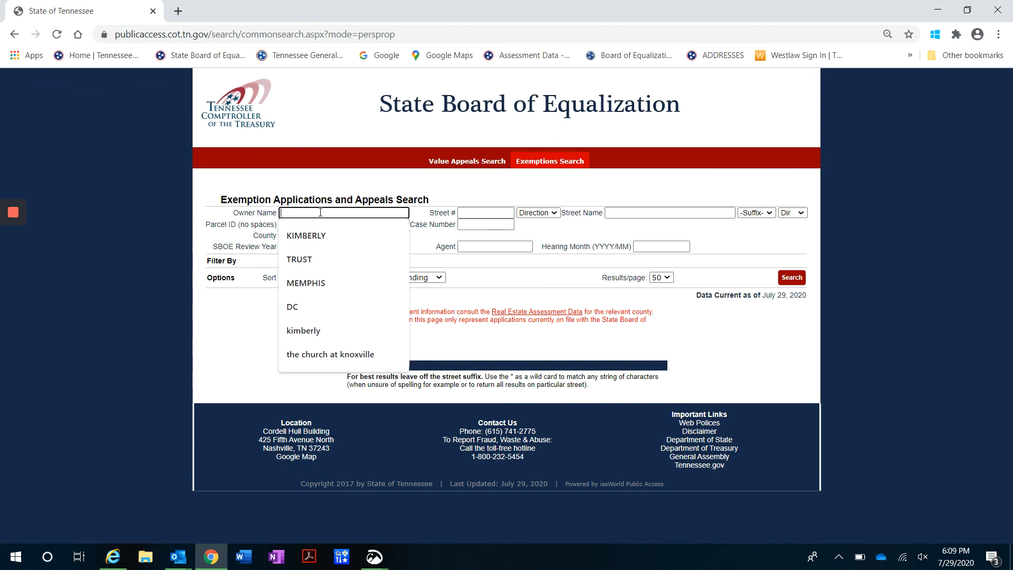
{"action": "left_click", "coordinate": [308, 225]}
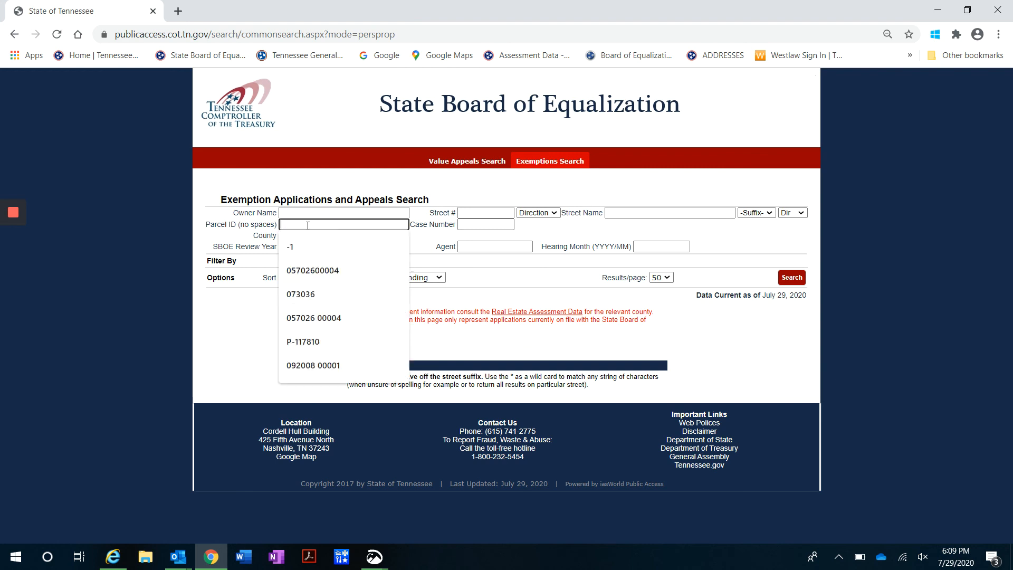
{"action": "left_click", "coordinate": [263, 227]}
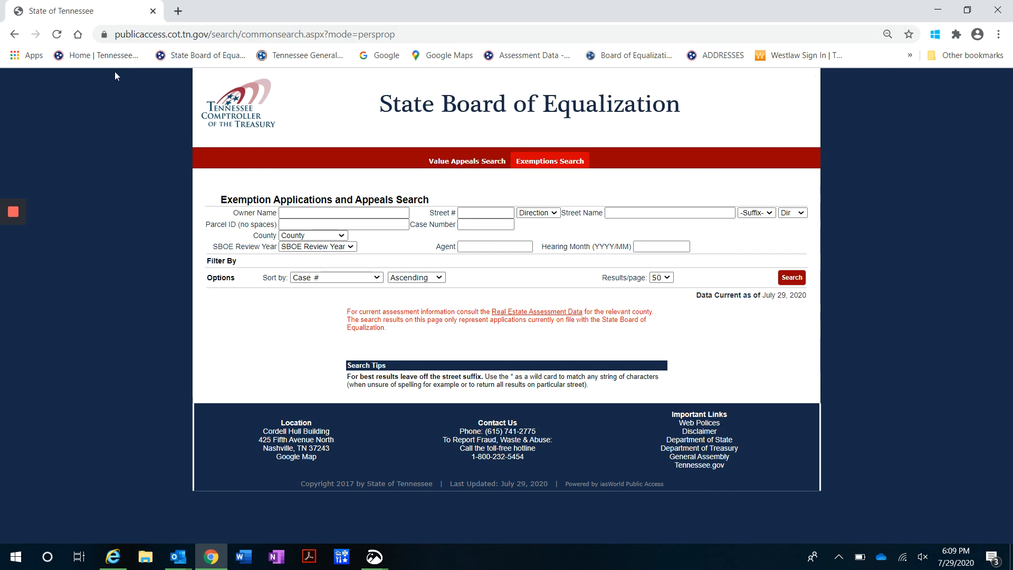
{"action": "left_click", "coordinate": [108, 59]}
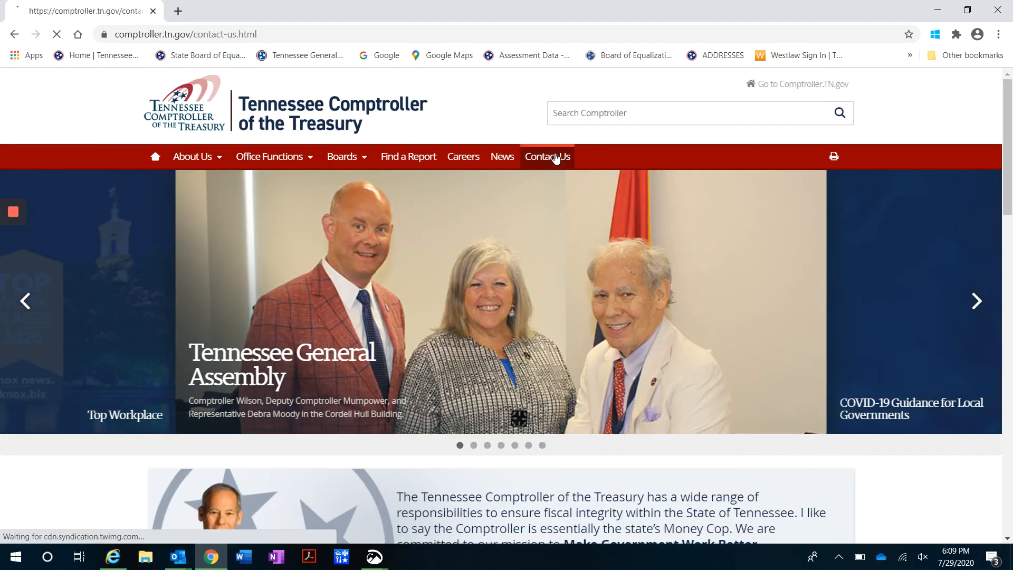
Browse the Comptroller's Contact Us listings
{"action": "left_click", "coordinate": [556, 156]}
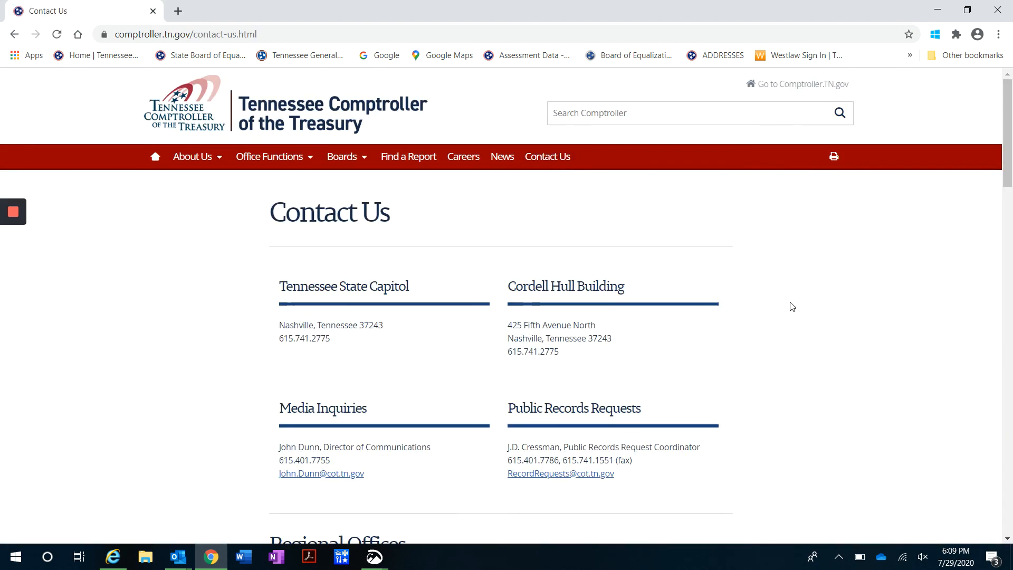
{"action": "scroll", "coordinate": [793, 306], "scroll_direction": "down", "scroll_amount": 14}
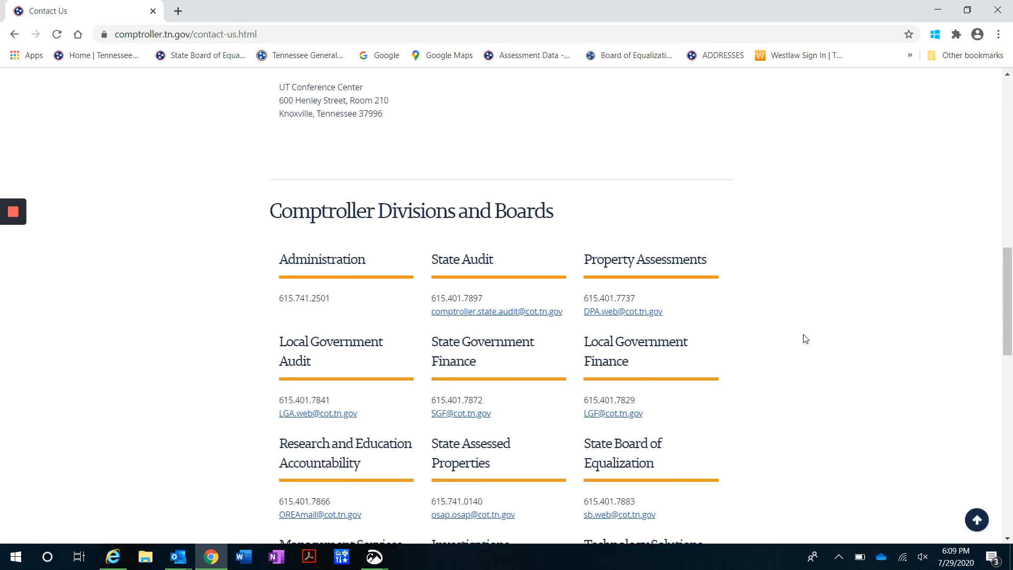
{"action": "scroll", "coordinate": [806, 338], "scroll_direction": "down", "scroll_amount": 10}
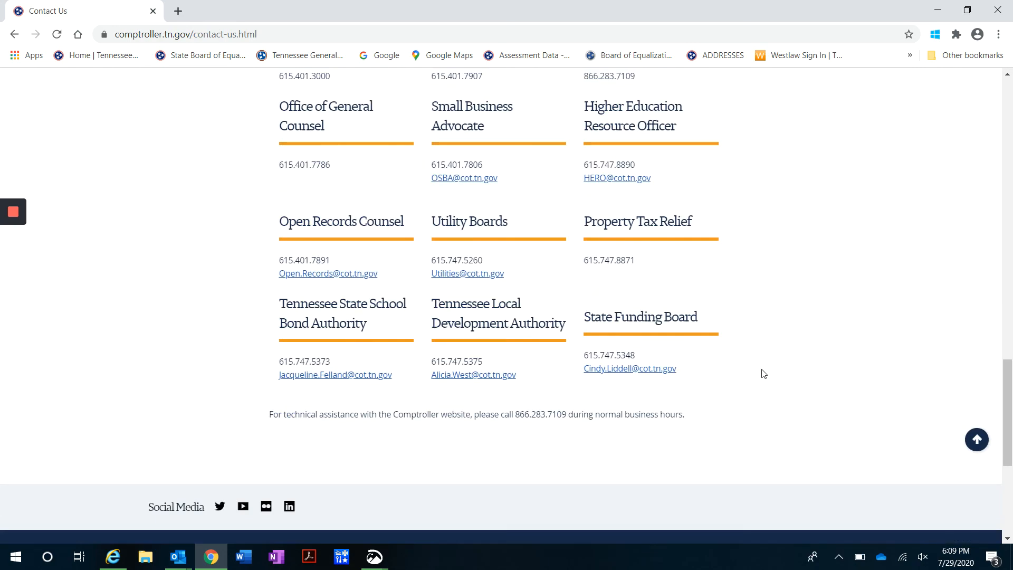
{"action": "scroll", "coordinate": [763, 373], "scroll_direction": "up", "scroll_amount": 4}
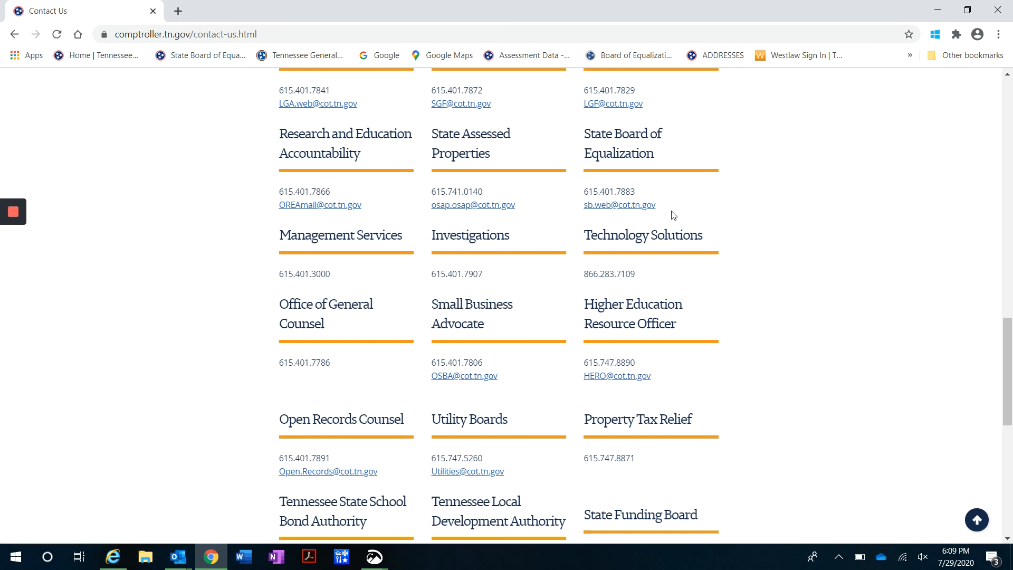
{"action": "scroll", "coordinate": [538, 362], "scroll_direction": "up", "scroll_amount": 10}
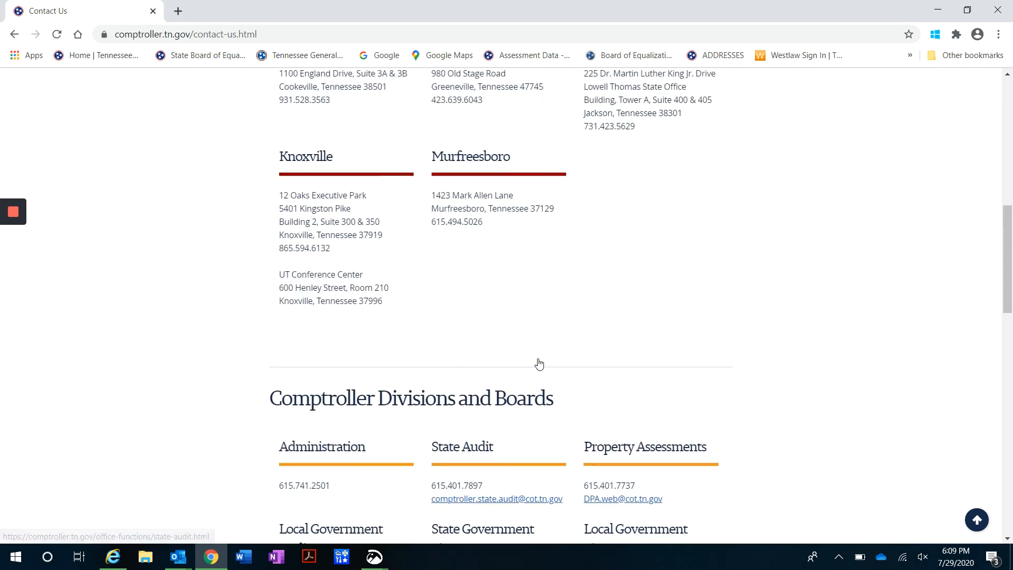
{"action": "scroll", "coordinate": [538, 363], "scroll_direction": "up", "scroll_amount": 10}
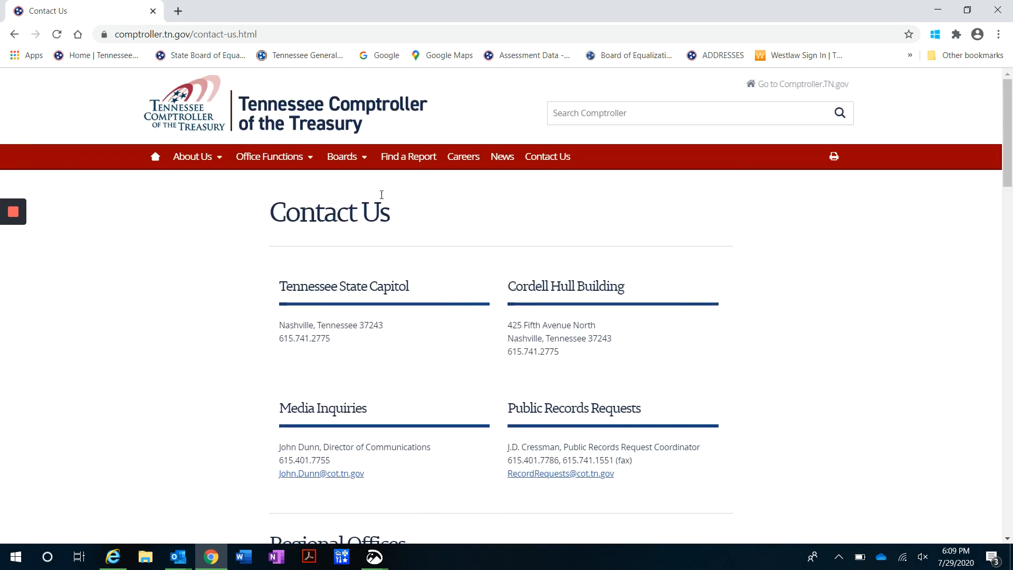
Go to the State Board of Equalization page under Boards and look down it
{"action": "left_click", "coordinate": [349, 179]}
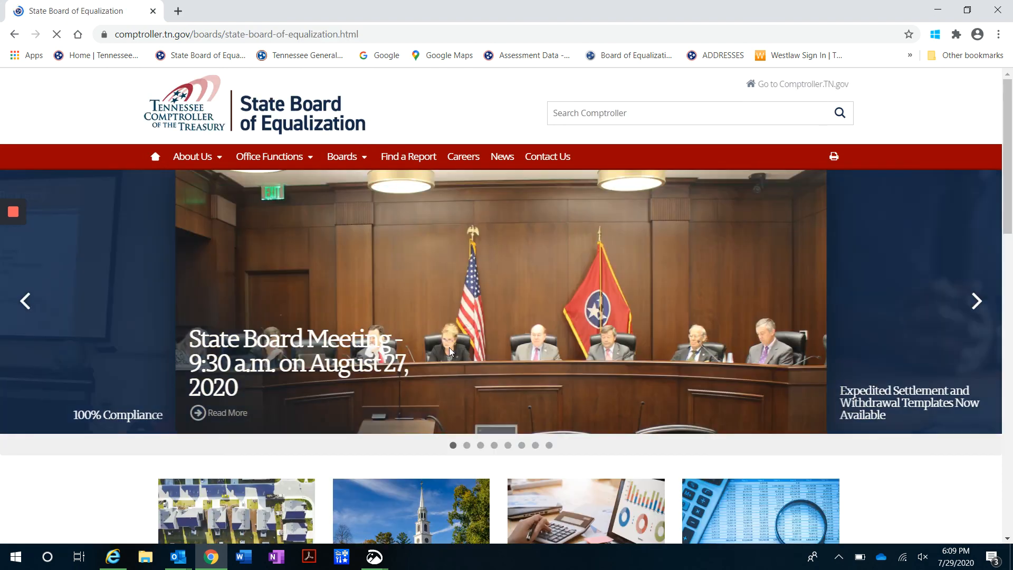
{"action": "scroll", "coordinate": [451, 351], "scroll_direction": "down", "scroll_amount": 4}
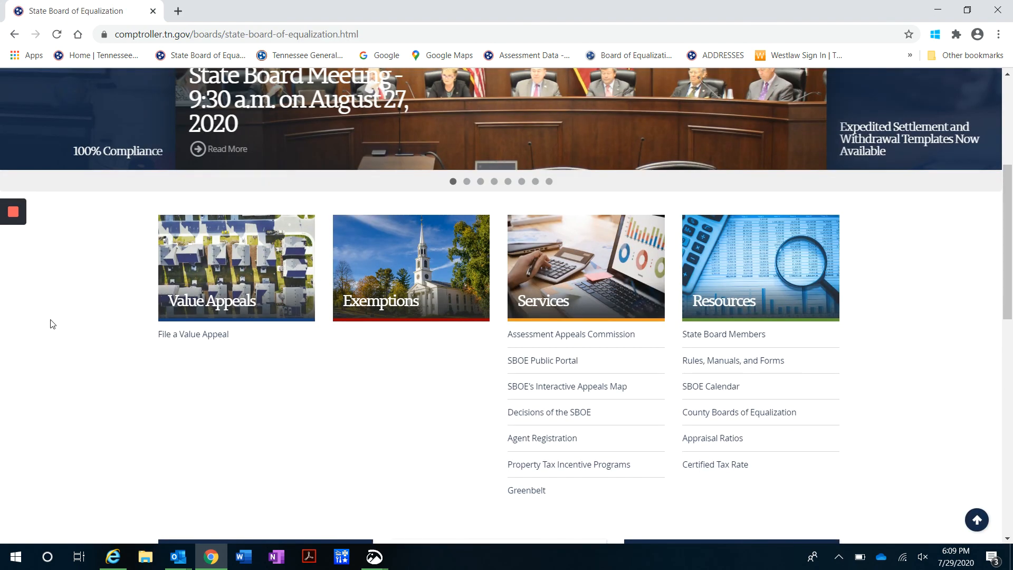
{"action": "mouse_move", "coordinate": [10, 264]}
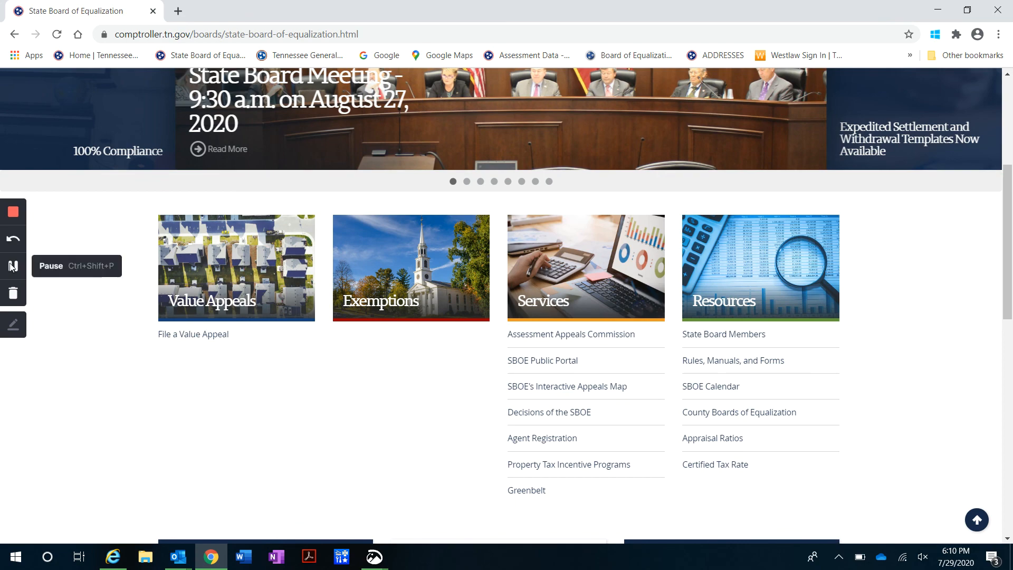